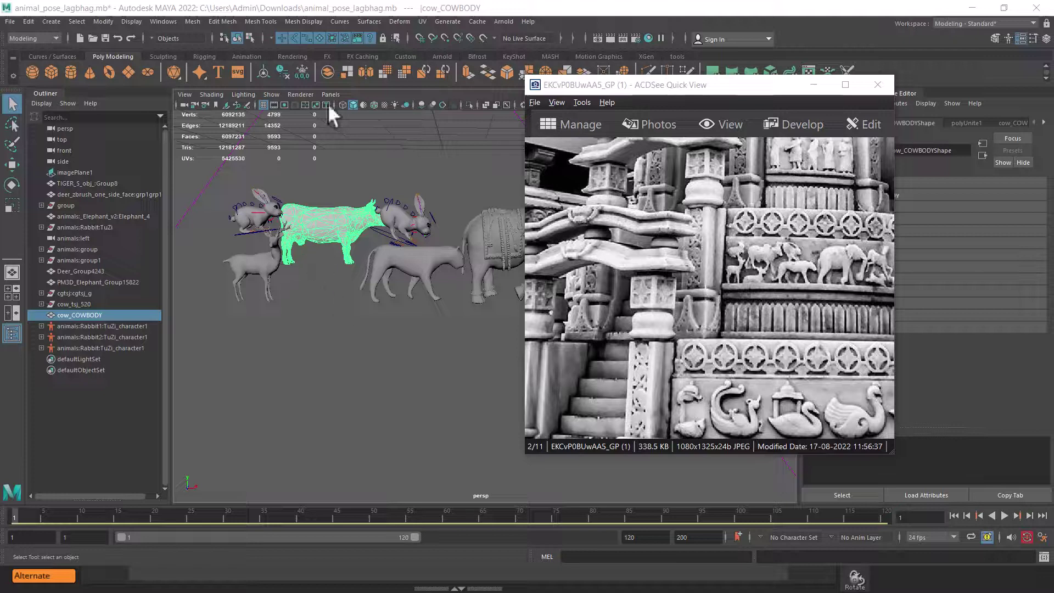
# Bring up the temple photo in ACDSee and zoom in toward the animal carvings
pyautogui.click(805, 314)
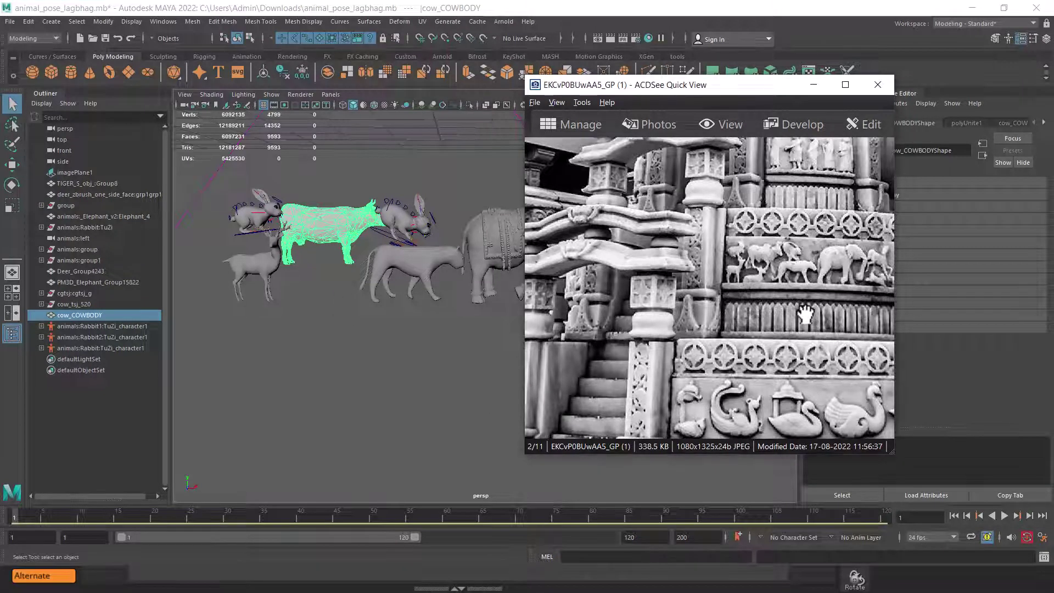
pyautogui.scroll(3, 805, 314)
pyautogui.scroll(2, 809, 325)
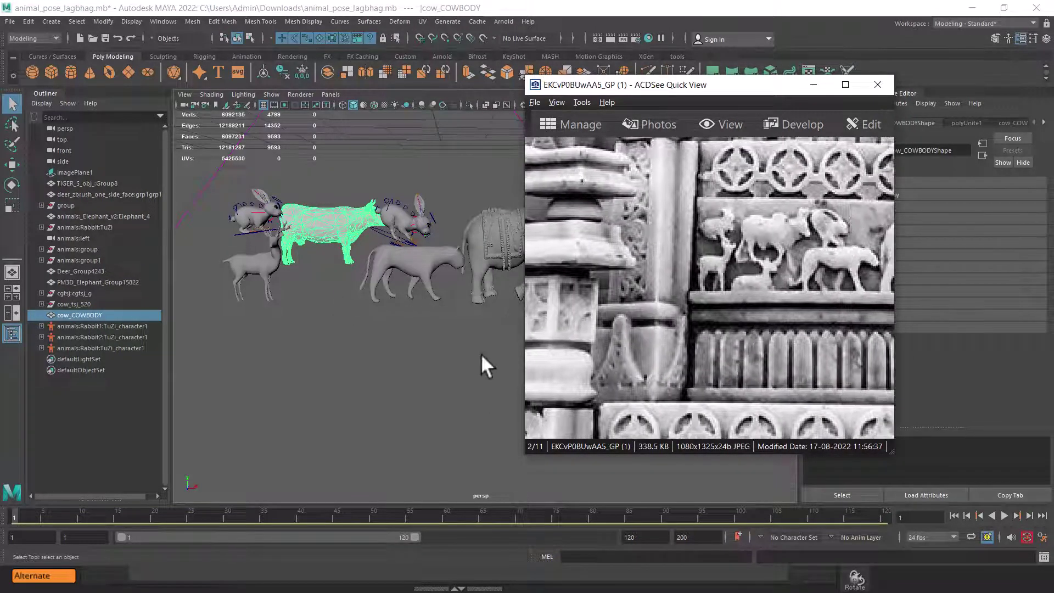
pyautogui.moveTo(482, 363)
pyautogui.keyDown('alt'); pyautogui.mouseDown()
pyautogui.moveTo(402, 324)
pyautogui.moveTo(393, 341)
pyautogui.moveTo(451, 370)
pyautogui.mouseUp(); pyautogui.keyUp('alt')
pyautogui.moveTo(451, 370)
pyautogui.keyDown('alt'); pyautogui.mouseDown(button='right')
pyautogui.moveTo(470, 383)
pyautogui.moveTo(456, 378)
pyautogui.mouseUp(button='right'); pyautogui.keyUp('alt')
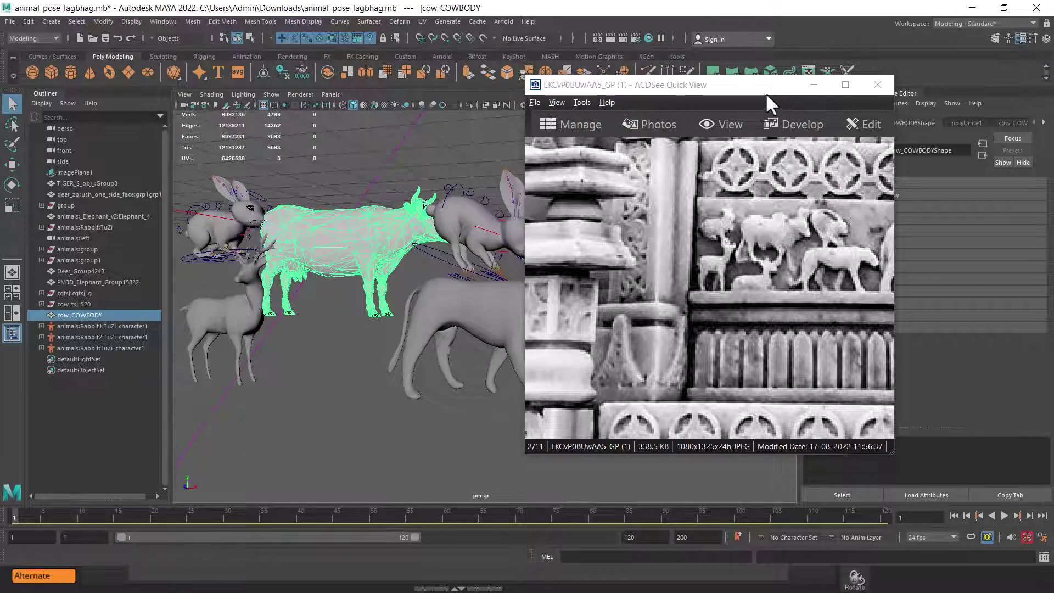
# Move the viewer aside, pan to frame the animal frieze, then minimize ACDSee
pyautogui.moveTo(766, 91); pyautogui.dragTo(875, 77)
pyautogui.moveTo(877, 311); pyautogui.dragTo(843, 294)
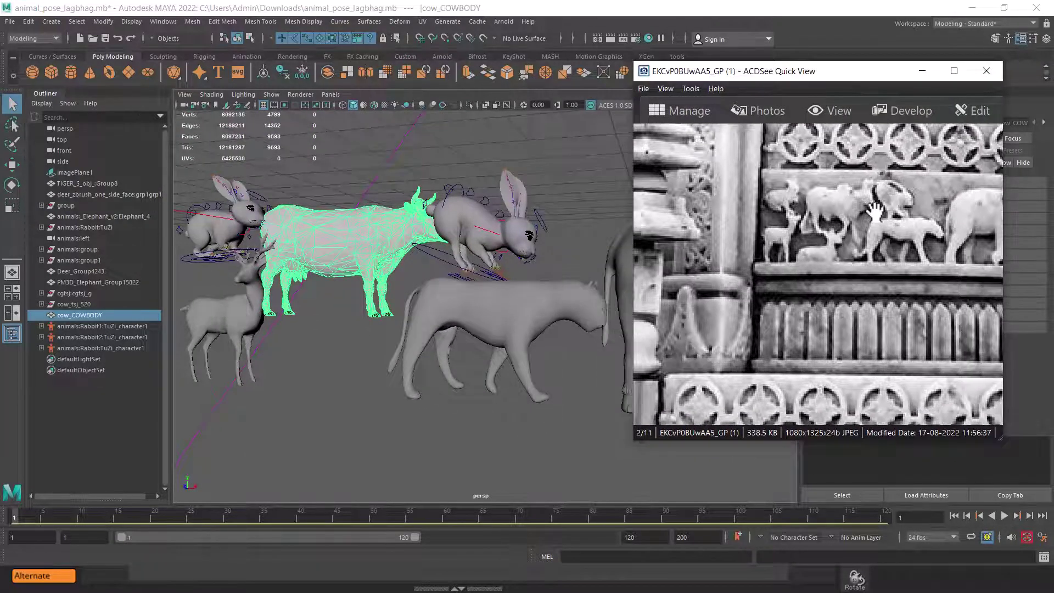
pyautogui.moveTo(380, 331)
pyautogui.keyDown('alt'); pyautogui.mouseDown(button='right')
pyautogui.moveTo(322, 311)
pyautogui.moveTo(365, 350)
pyautogui.mouseUp(button='right'); pyautogui.keyUp('alt')
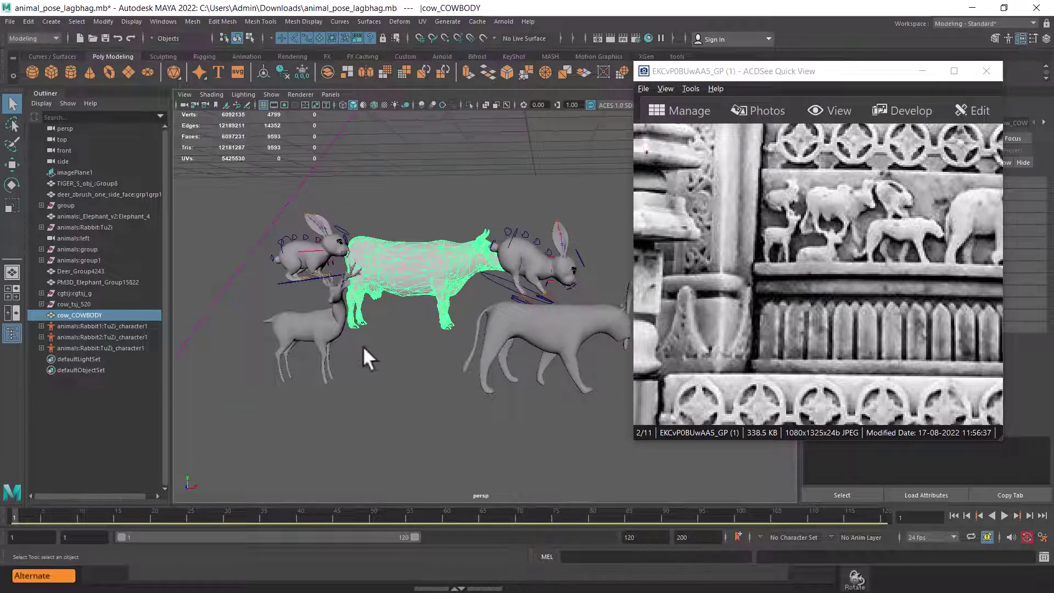
pyautogui.click(922, 70)
# Show the full Downloads folder path holding the temple JPEG, then return to Maya
pyautogui.hotkey('alt', 'Tab')
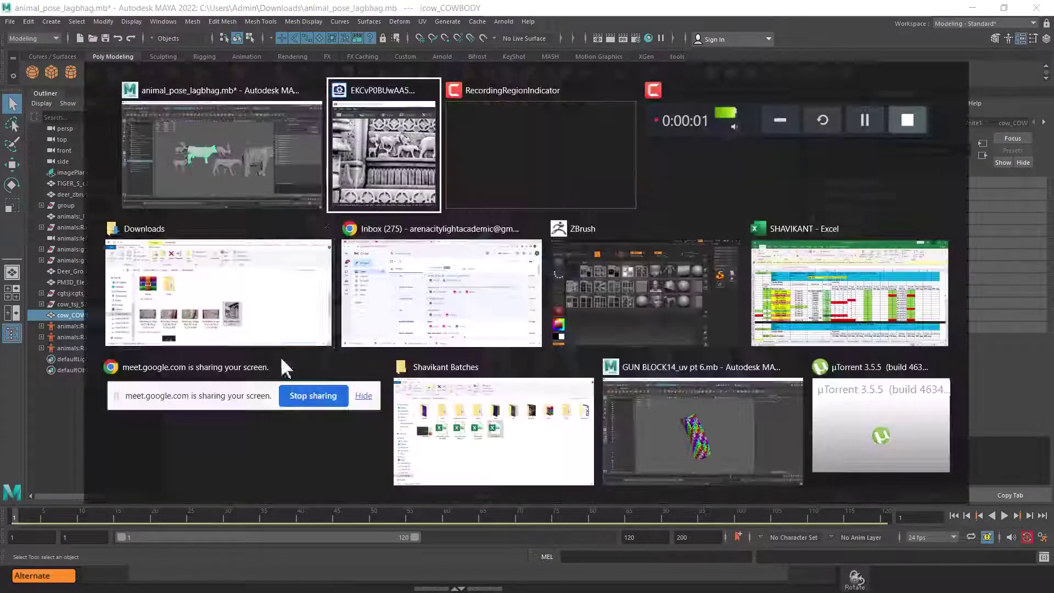
pyautogui.click(246, 315)
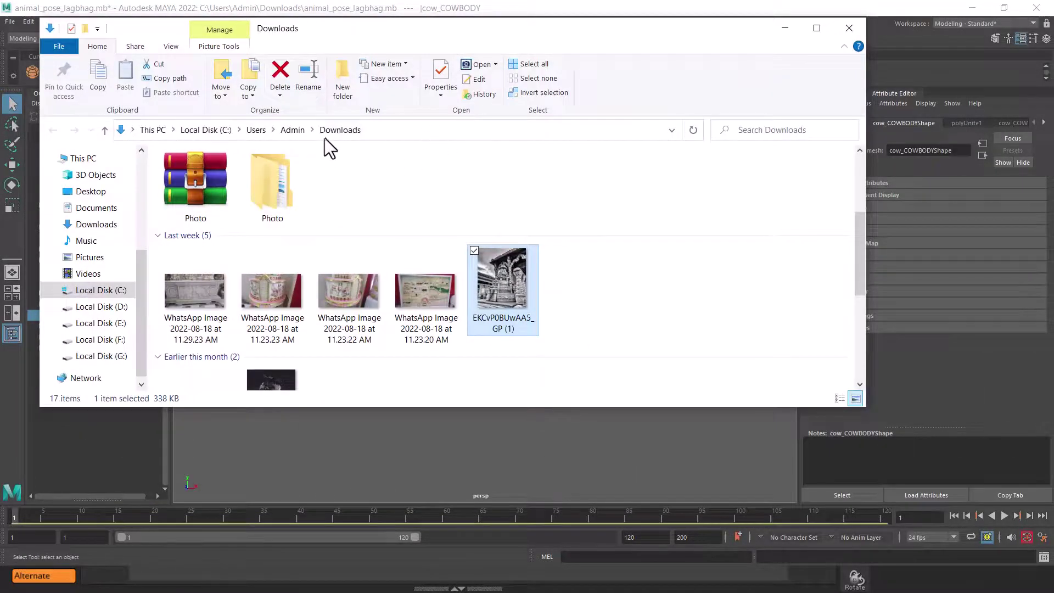
pyautogui.click(408, 130)
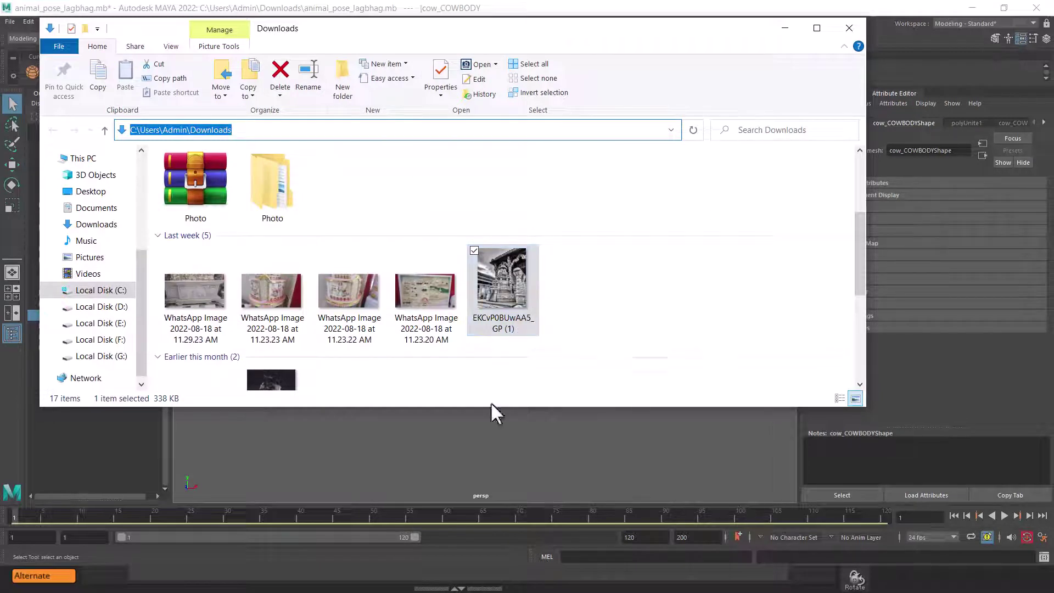
pyautogui.click(494, 423)
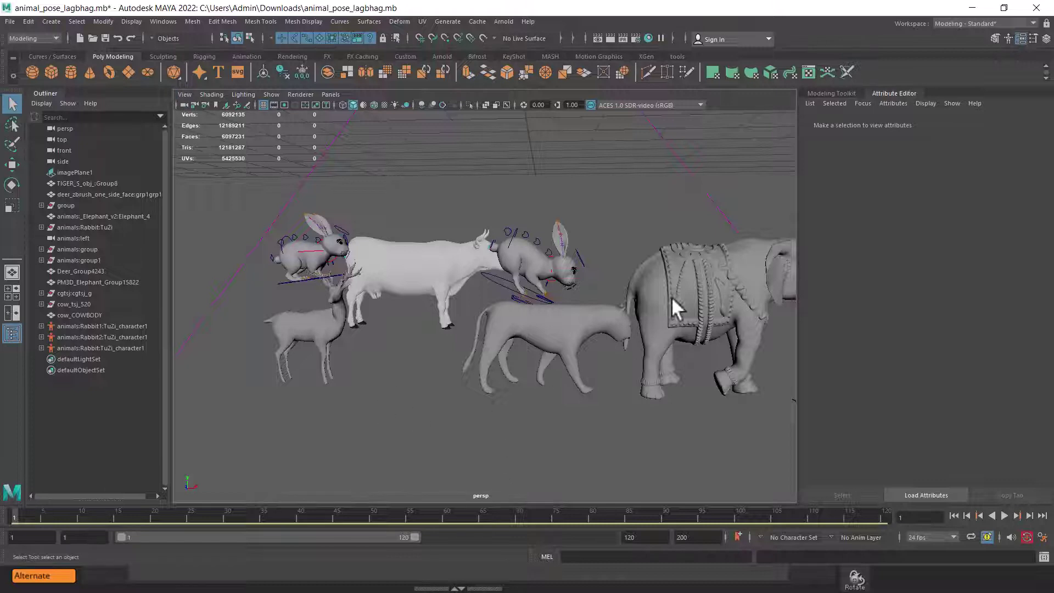
# Create a new camera, camera1, in the scene
pyautogui.scroll(-3, 485, 374)
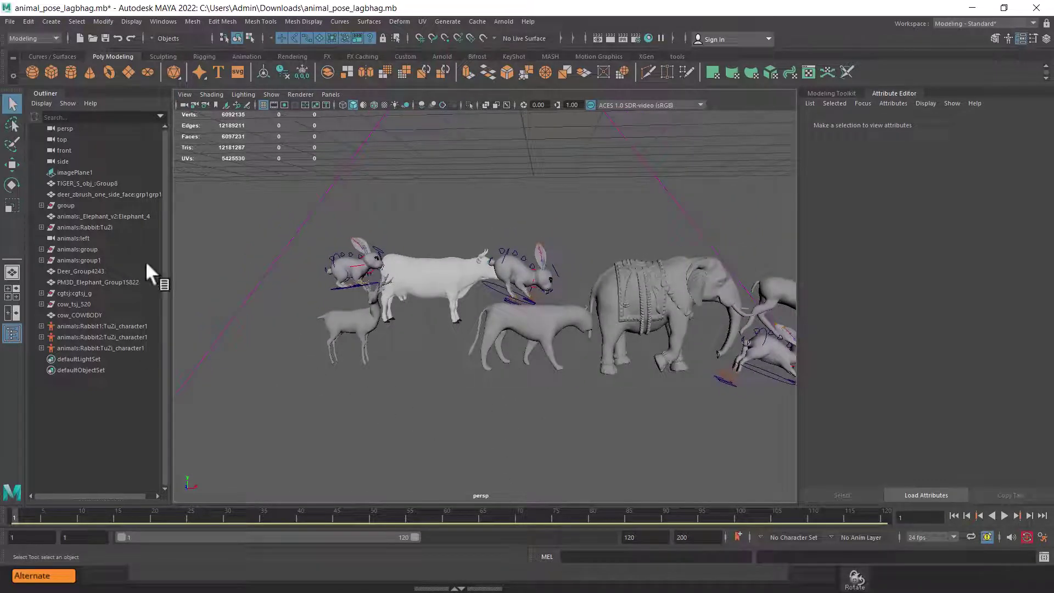
pyautogui.click(50, 21)
pyautogui.moveTo(70, 93)
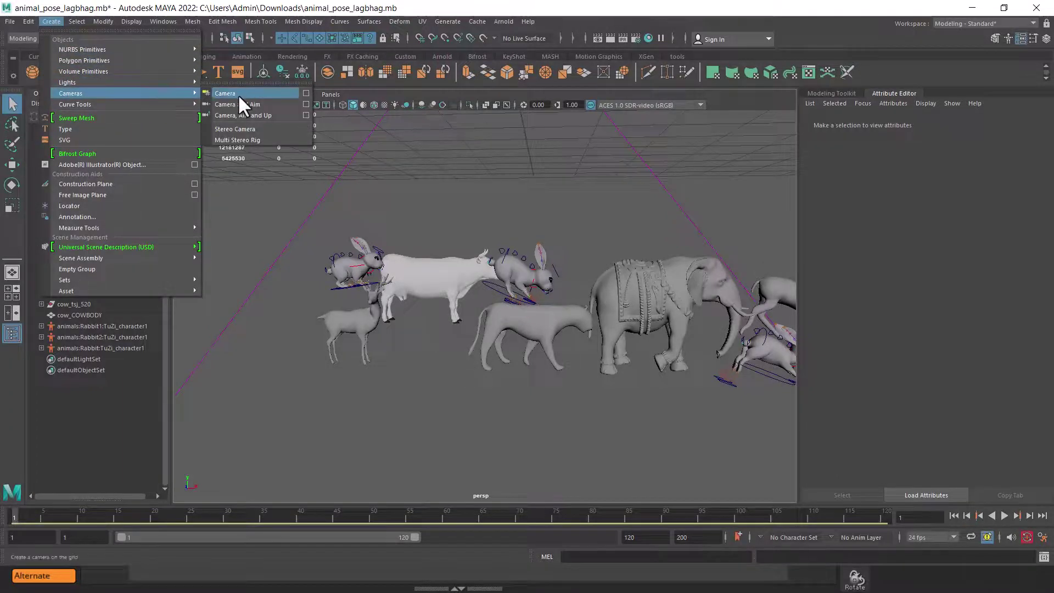
pyautogui.click(238, 94)
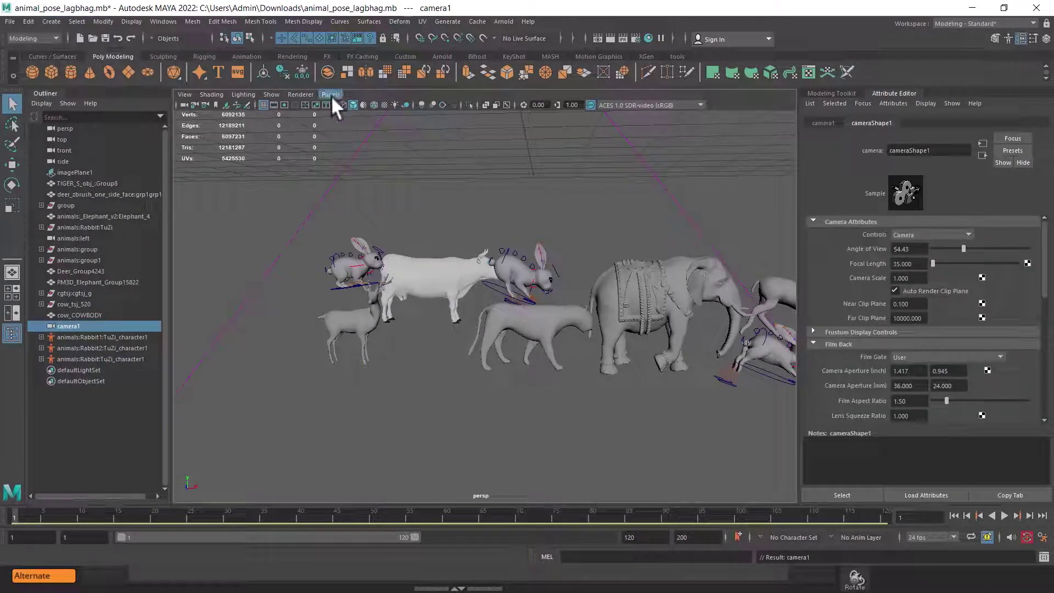
# Create an image plane under camera1's Environment settings
pyautogui.scroll(-4, 901, 386)
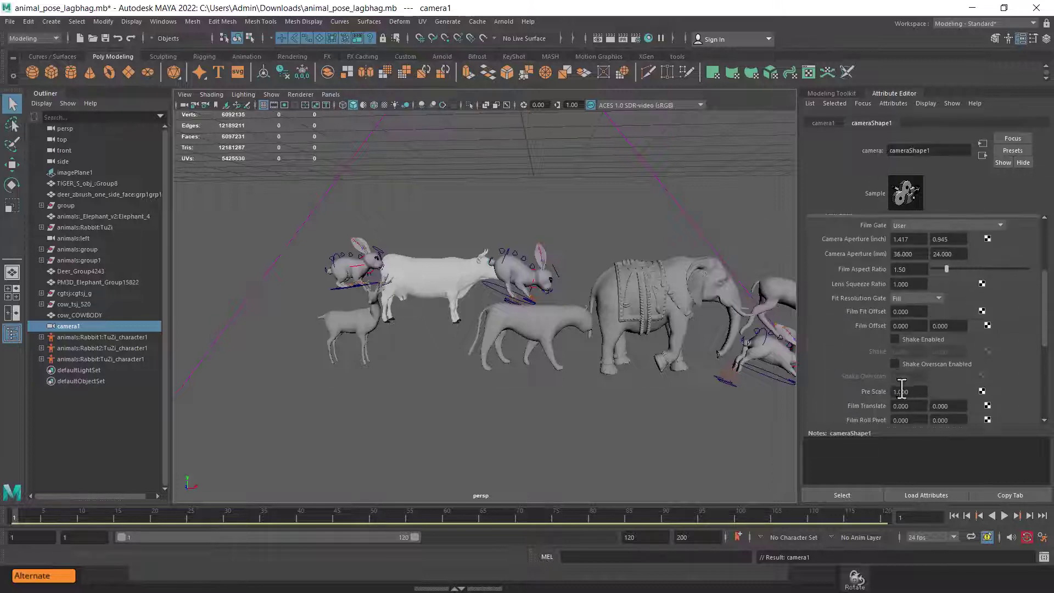
pyautogui.scroll(-2, 901, 387)
pyautogui.scroll(-2, 891, 367)
pyautogui.scroll(-2, 890, 366)
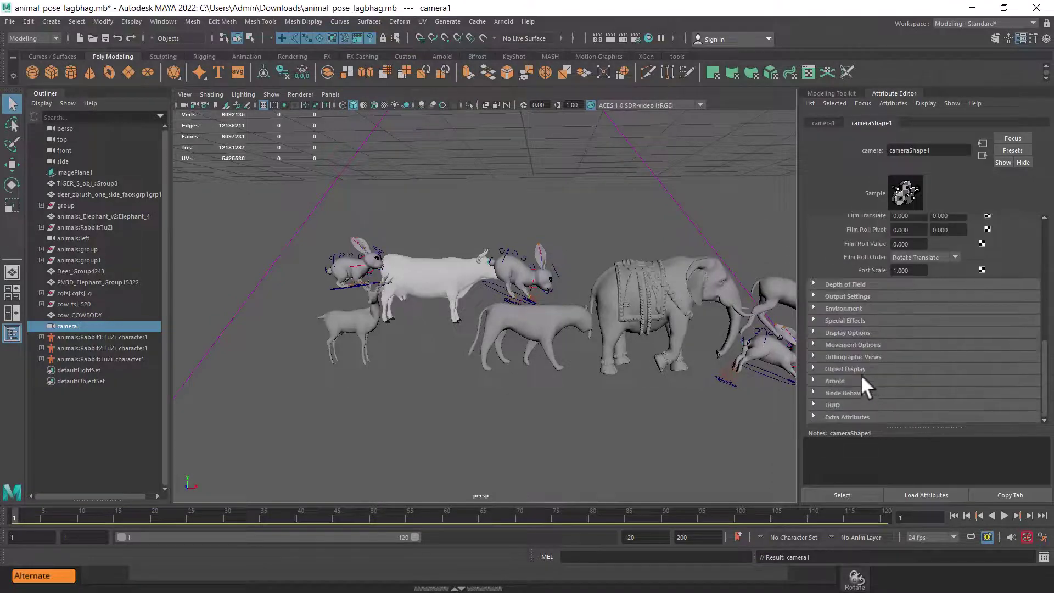
pyautogui.click(841, 305)
pyautogui.click(905, 334)
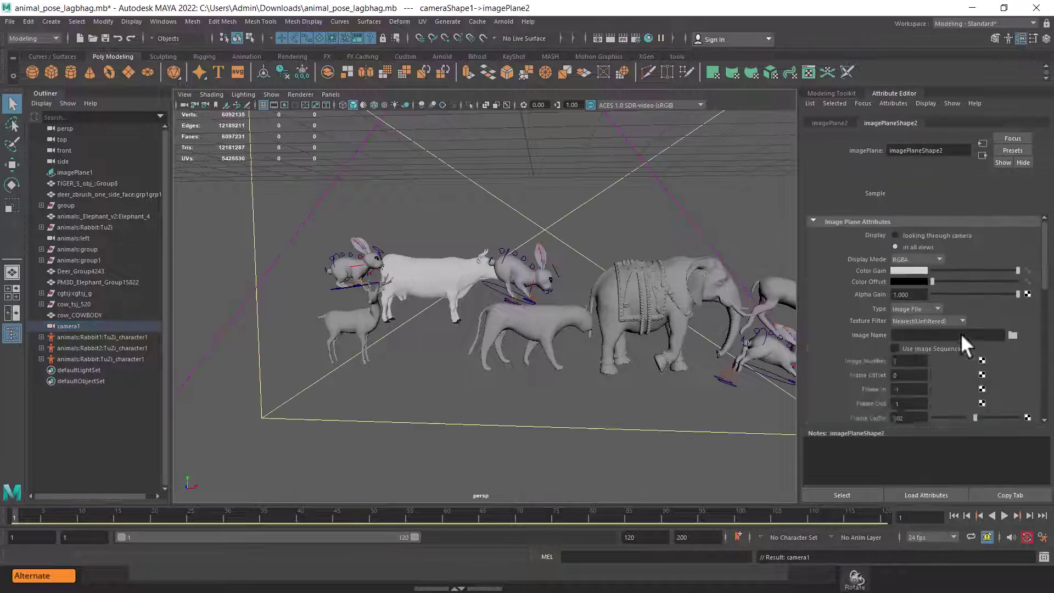
# Load EKCvP0BUwAA5_GP (1).jpg from the Downloads folder into camera1's image plane
pyautogui.click(1012, 335)
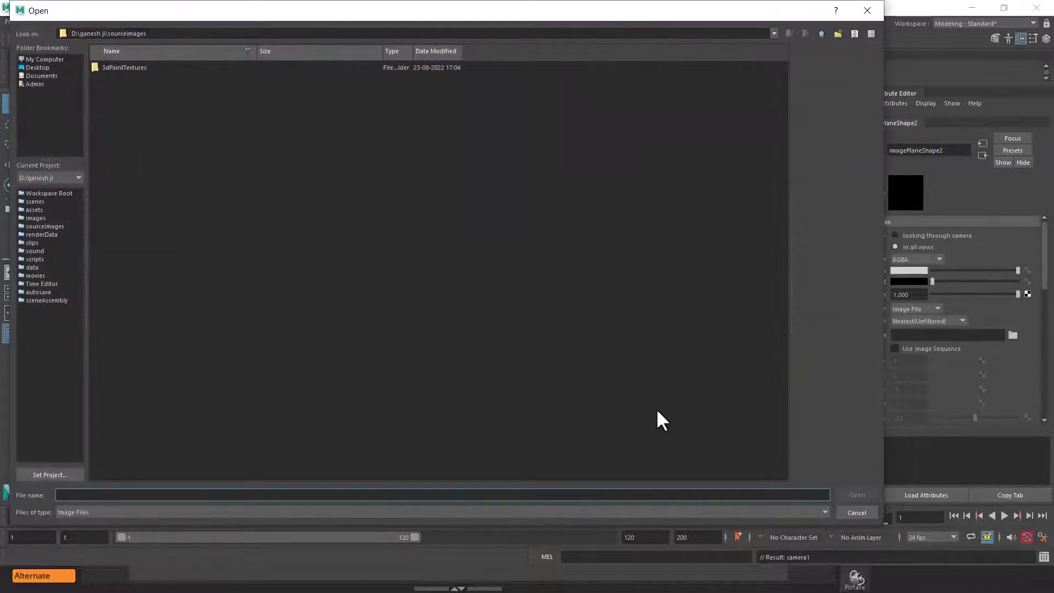
pyautogui.write('C:\\Users\\Admin\\Downloads')
pyautogui.press('Return')
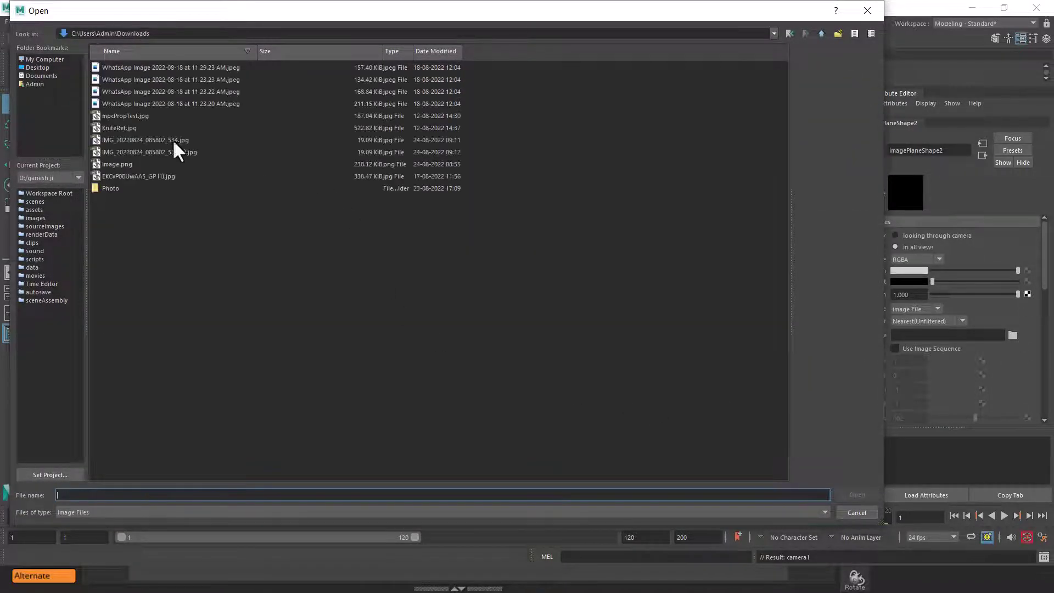
pyautogui.click(133, 177)
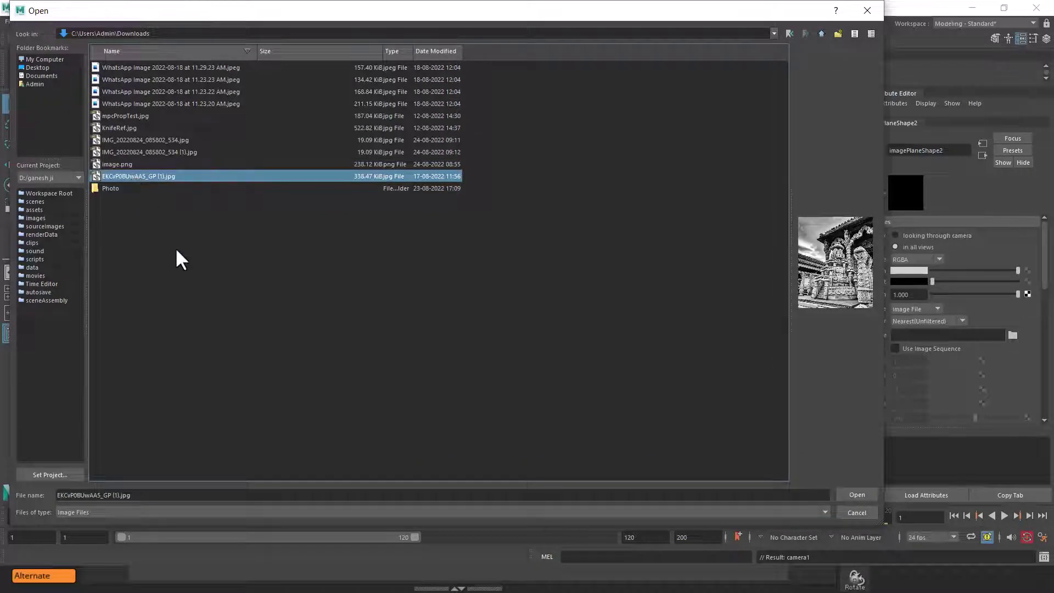
pyautogui.click(872, 492)
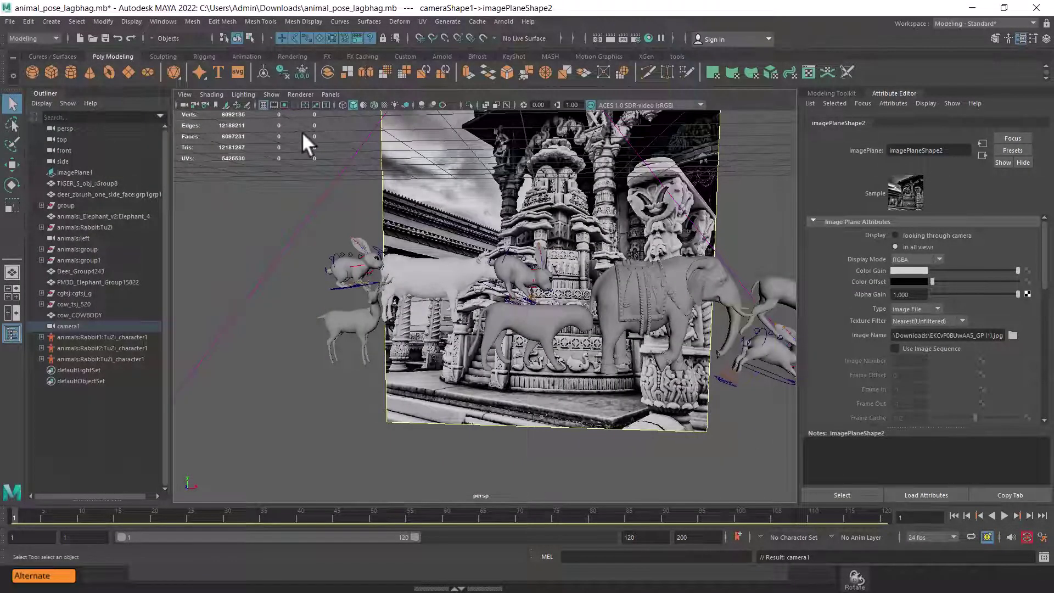
# Look through camera1 at the temple photo and switch to a two-pane layout
pyautogui.click(329, 94)
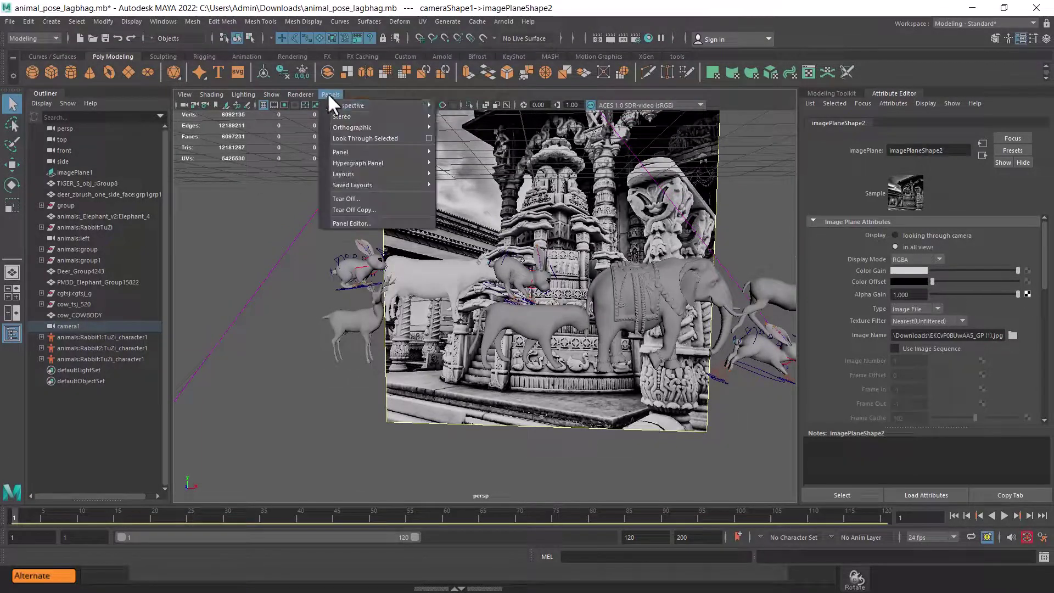
pyautogui.click(471, 107)
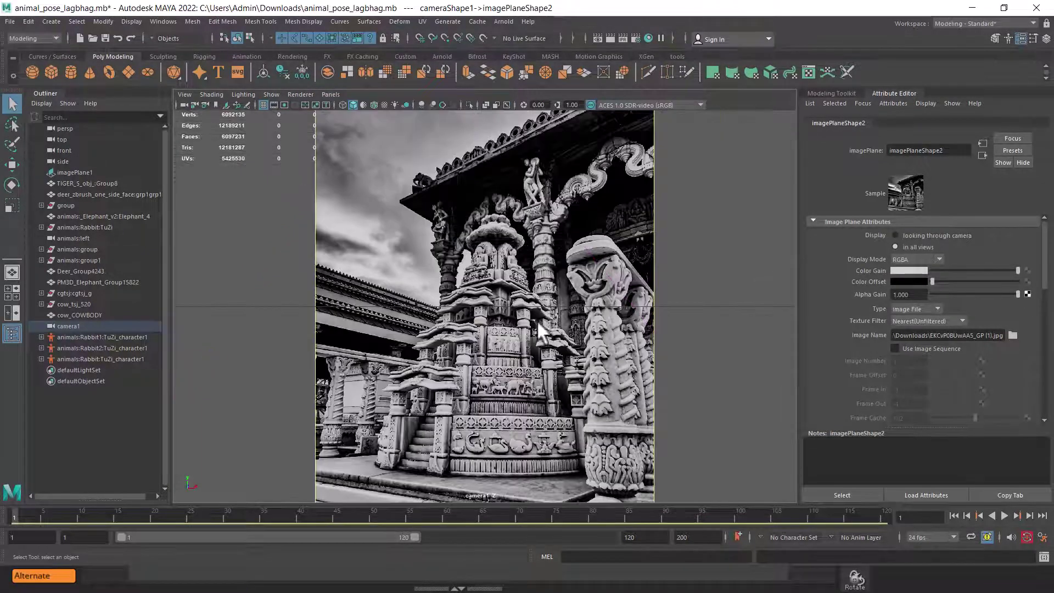
pyautogui.keyDown('alt'); pyautogui.moveTo(538, 323); pyautogui.dragTo(622, 425, button='right'); pyautogui.keyUp('alt')
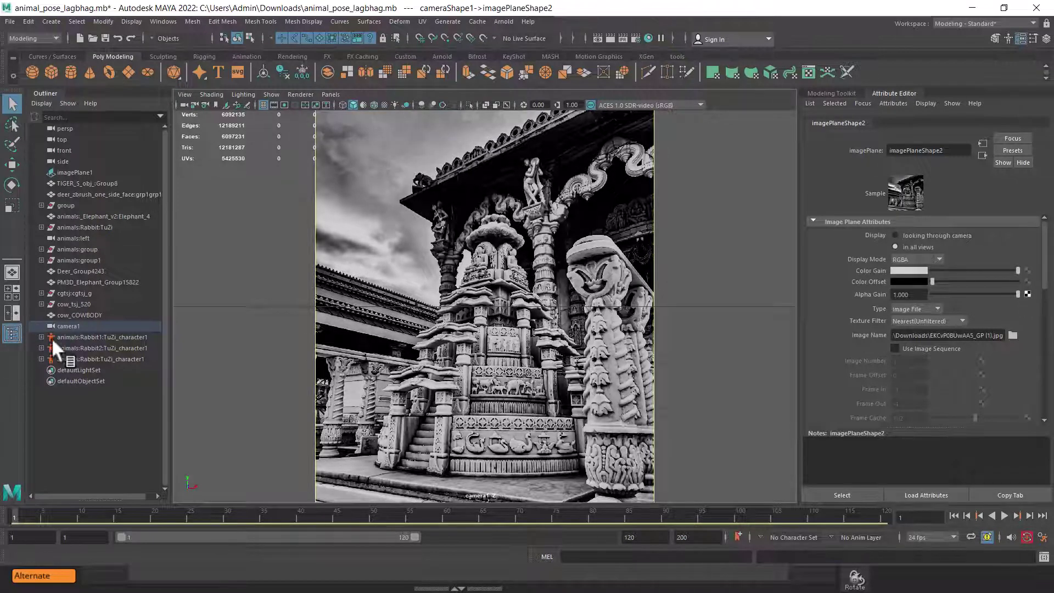
pyautogui.click(21, 312)
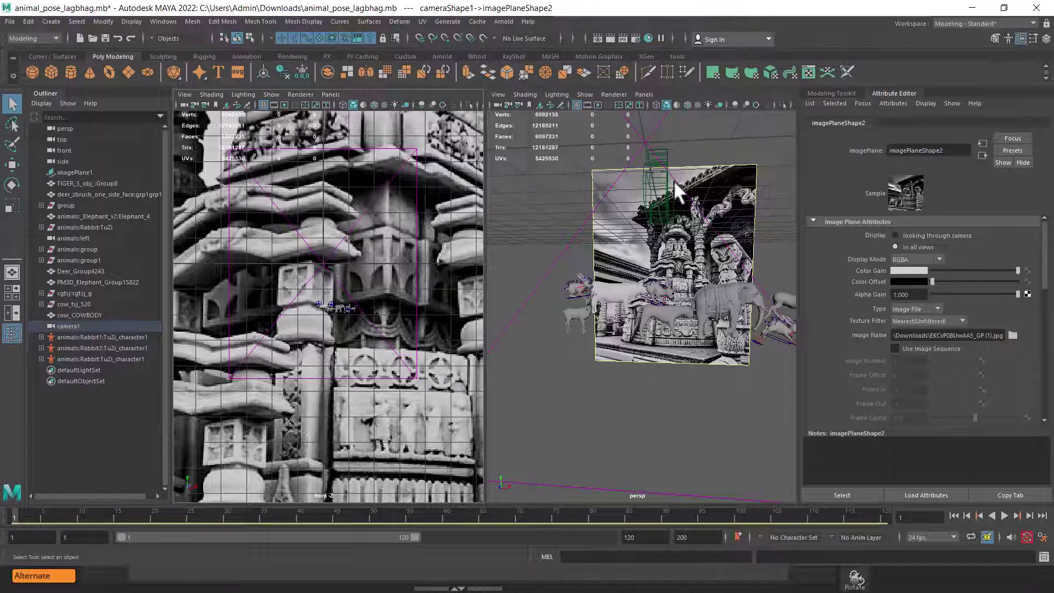
# Orbit and dolly the perspective view to find and select camera1
pyautogui.keyDown('alt'); pyautogui.moveTo(673, 180); pyautogui.dragTo(589, 318); pyautogui.keyUp('alt')
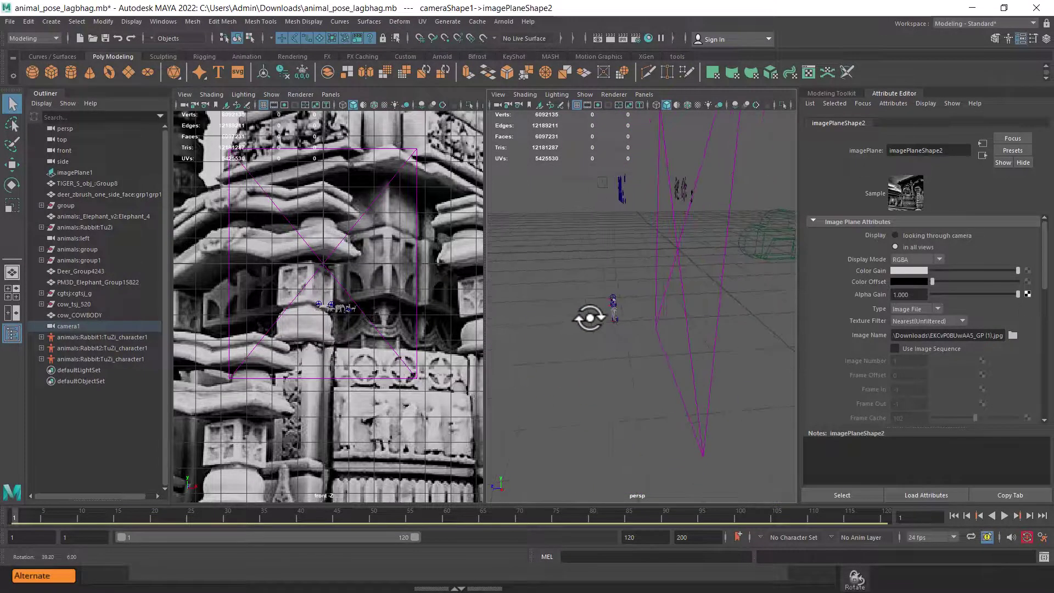
pyautogui.keyDown('alt'); pyautogui.moveTo(590, 318); pyautogui.dragTo(630, 287, button='right'); pyautogui.keyUp('alt')
pyautogui.keyDown('alt'); pyautogui.moveTo(630, 287); pyautogui.dragTo(654, 292); pyautogui.keyUp('alt')
pyautogui.click(708, 282)
pyautogui.moveTo(708, 283)
pyautogui.keyDown('alt'); pyautogui.mouseDown(button='right')
pyautogui.moveTo(697, 337)
pyautogui.moveTo(658, 304)
pyautogui.moveTo(659, 355)
pyautogui.moveTo(633, 283)
pyautogui.mouseUp(button='right'); pyautogui.keyUp('alt')
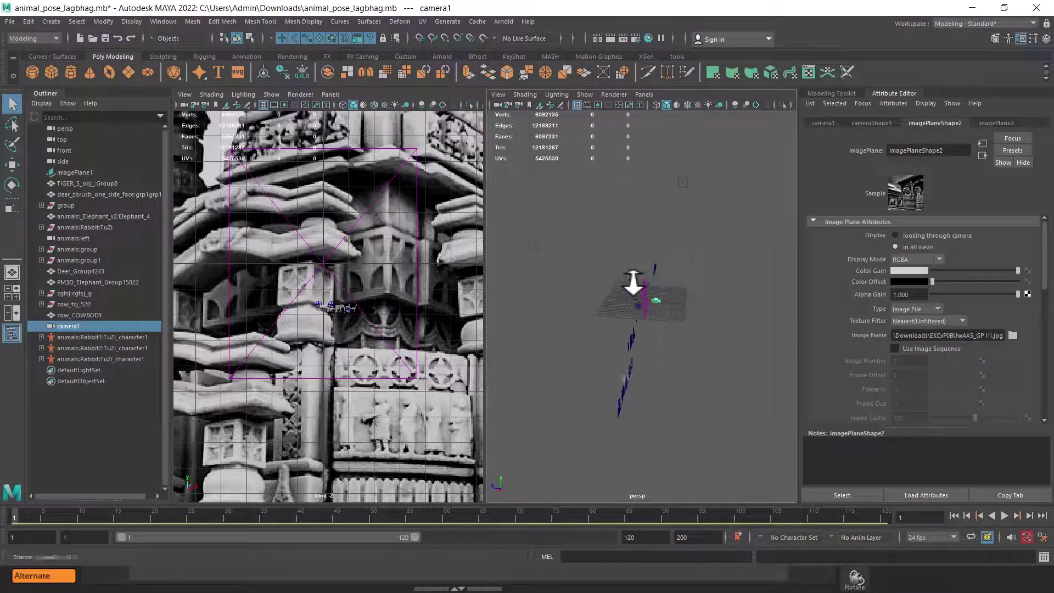
pyautogui.moveTo(633, 283)
pyautogui.keyDown('alt'); pyautogui.mouseDown()
pyautogui.moveTo(713, 287)
pyautogui.moveTo(713, 306)
pyautogui.moveTo(695, 295)
pyautogui.moveTo(647, 316)
pyautogui.moveTo(615, 300)
pyautogui.moveTo(575, 316)
pyautogui.mouseUp(); pyautogui.keyUp('alt')
# Make the left pane look through camera1 and slide camera1 sideways to reframe the temple
pyautogui.press('w')
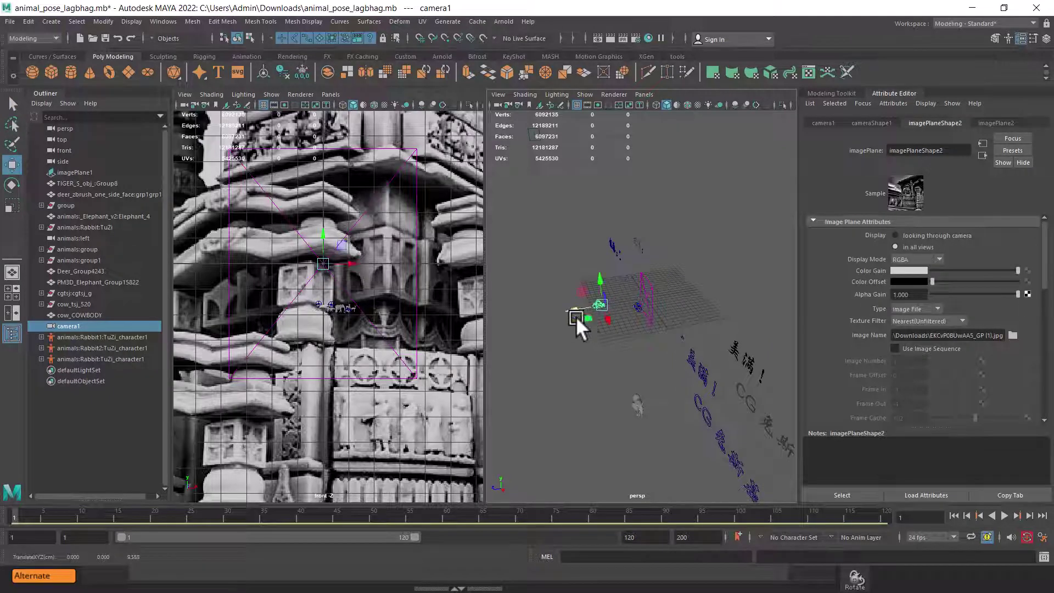
pyautogui.click(330, 94)
pyautogui.moveTo(349, 105)
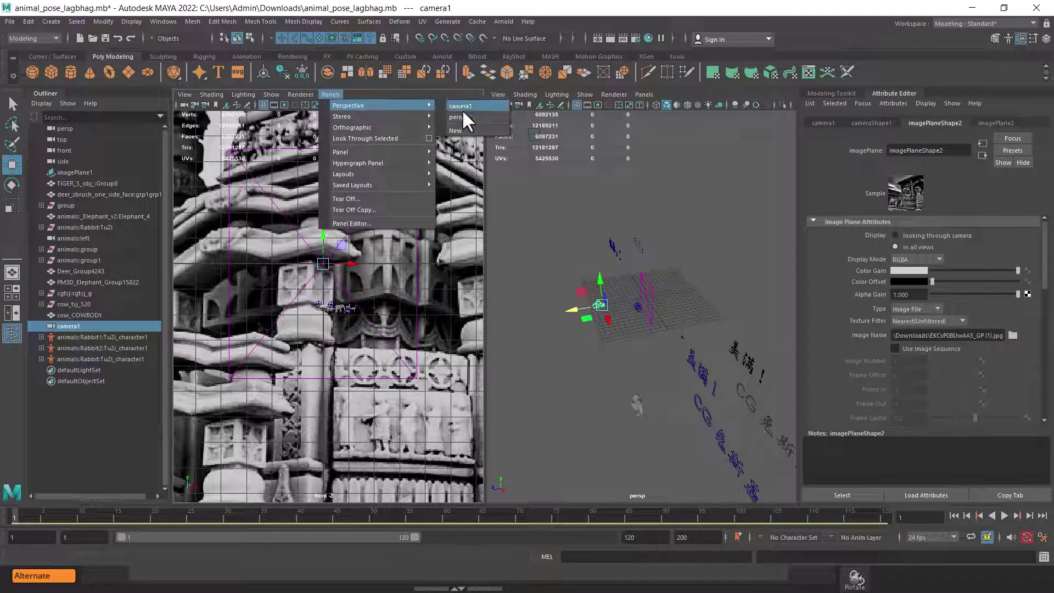
pyautogui.click(462, 106)
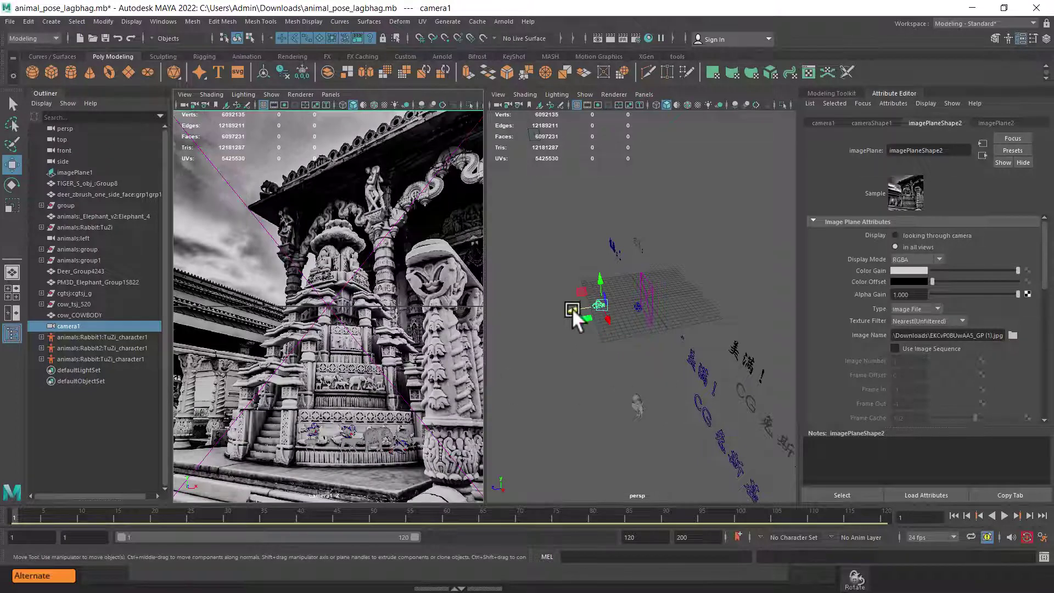
pyautogui.moveTo(572, 308); pyautogui.dragTo(542, 310)
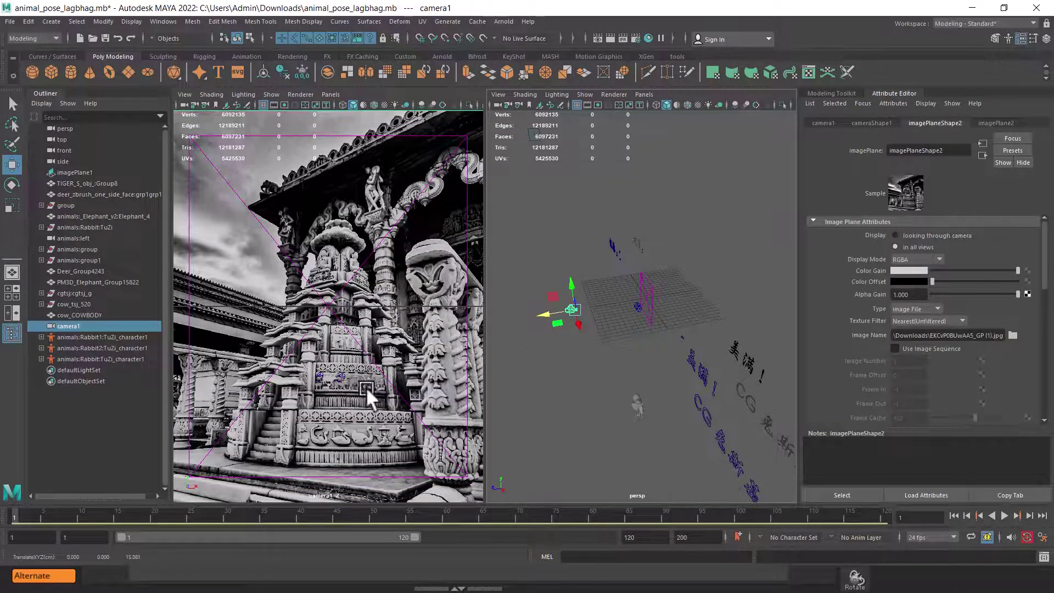
# Inspect the image plane's Placement values, keeping depth at 100, then deselect camera1
pyautogui.click(180, 102)
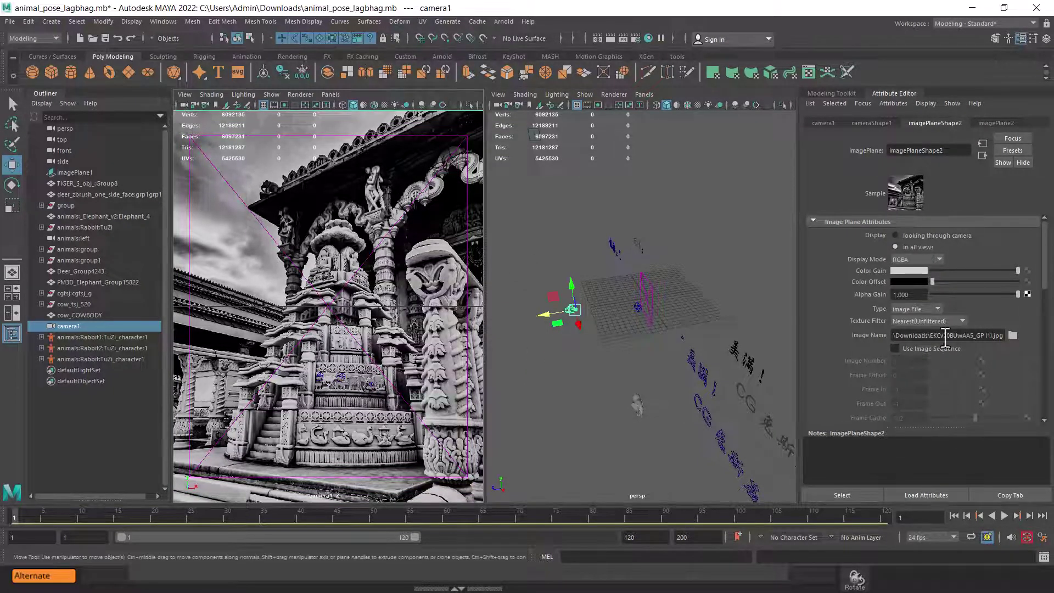
pyautogui.scroll(-5, 936, 348)
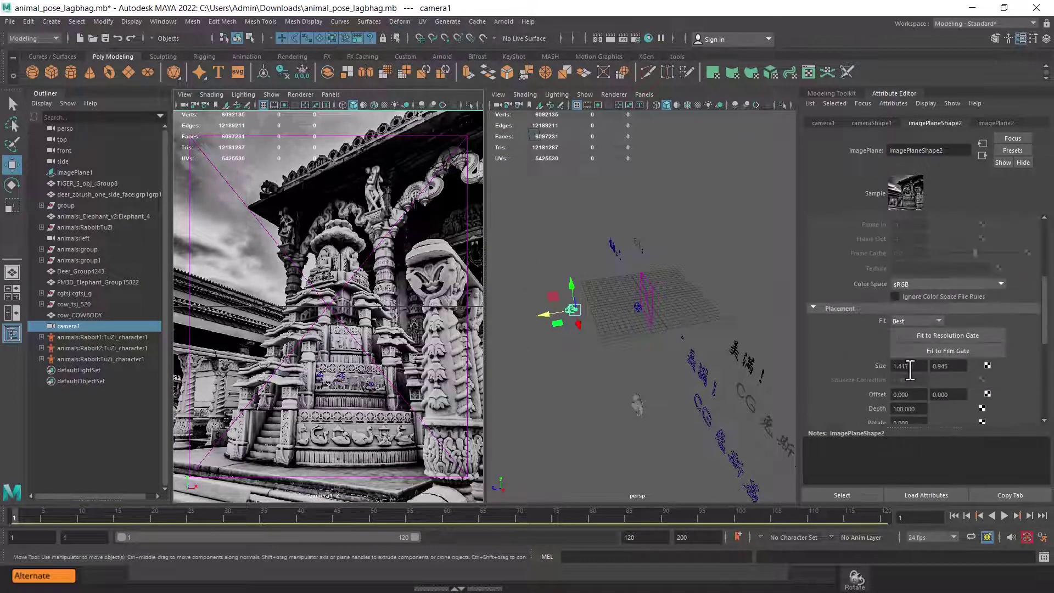
pyautogui.click(921, 409)
pyautogui.scroll(-2, 877, 368)
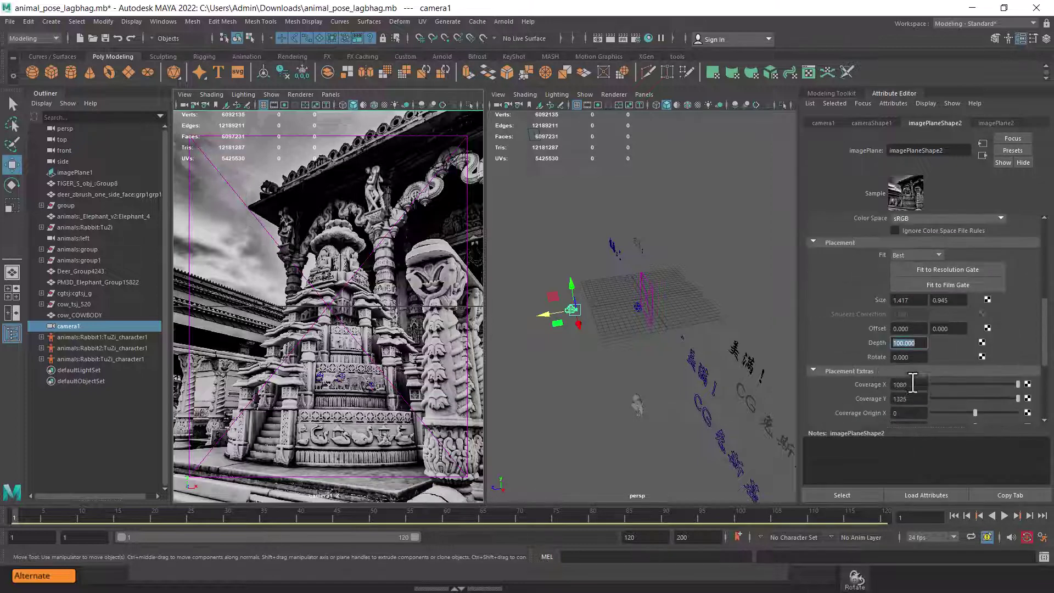
pyautogui.click(923, 343)
pyautogui.scroll(-2, 915, 384)
pyautogui.scroll(-1, 916, 390)
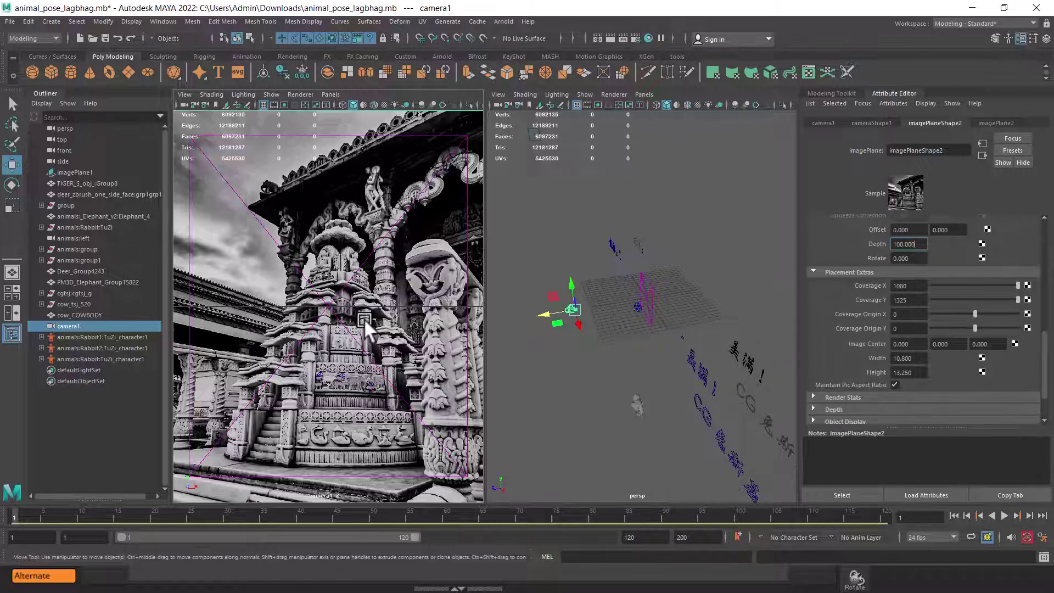
pyautogui.keyDown('alt'); pyautogui.moveTo(581, 327); pyautogui.dragTo(595, 370); pyautogui.keyUp('alt')
# Reselect camera1 and show its cameraShape1 attributes
pyautogui.click(555, 362)
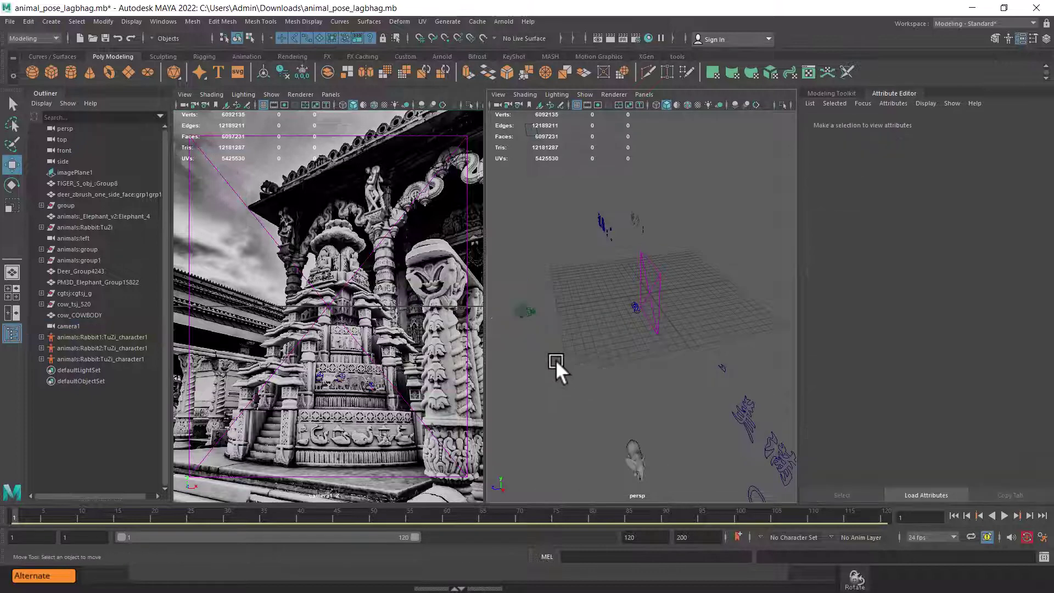
pyautogui.click(518, 307)
pyautogui.scroll(3, 966, 274)
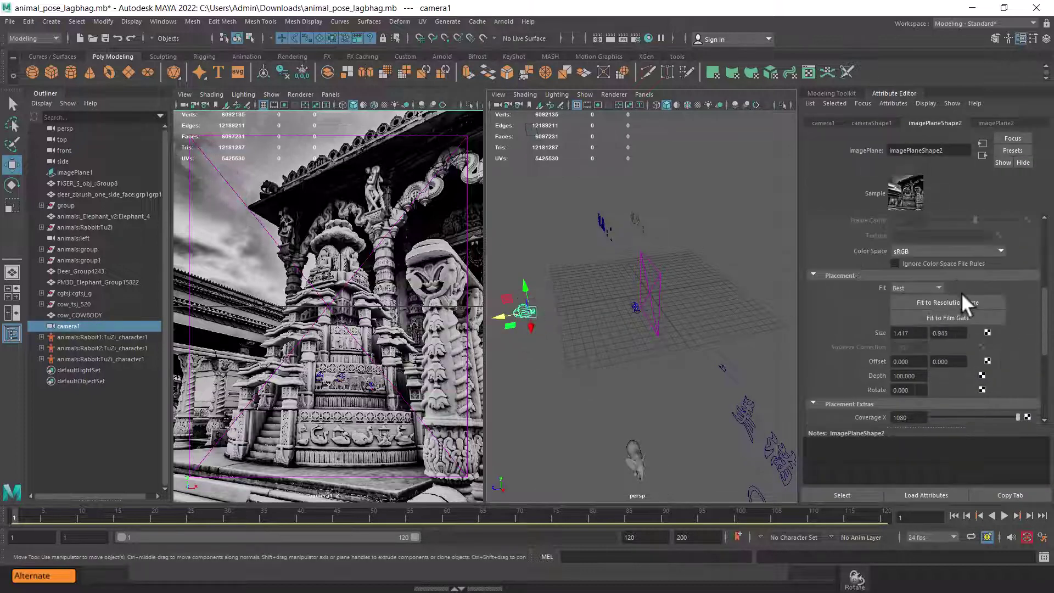
pyautogui.scroll(2, 964, 295)
pyautogui.scroll(2, 964, 295)
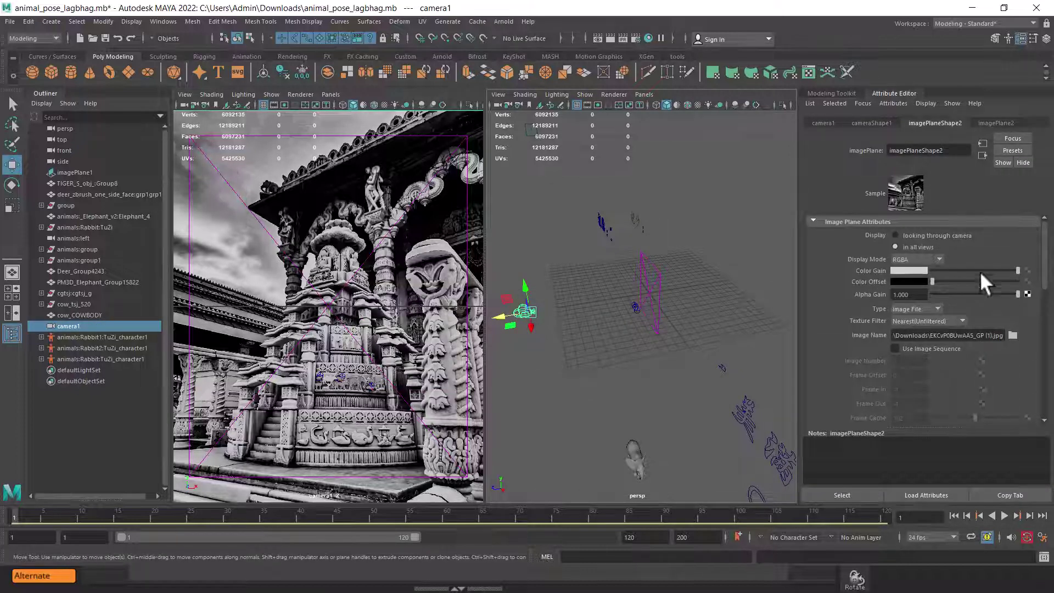
pyautogui.click(868, 122)
# Try a focal length near 184, then undo it back to 35
pyautogui.scroll(3, 920, 257)
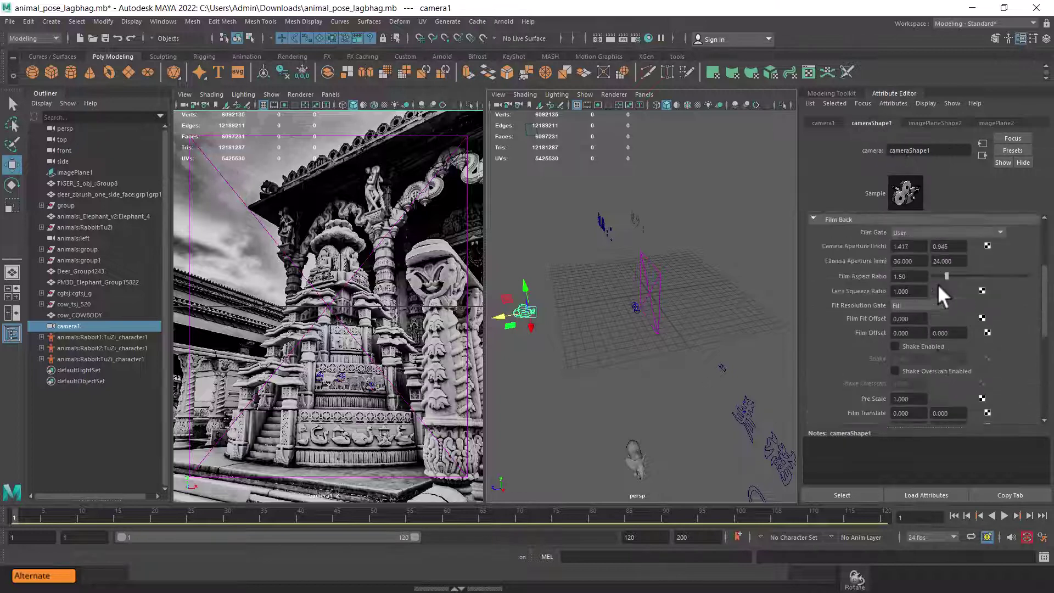
pyautogui.scroll(2, 937, 284)
pyautogui.moveTo(933, 238); pyautogui.dragTo(945, 245)
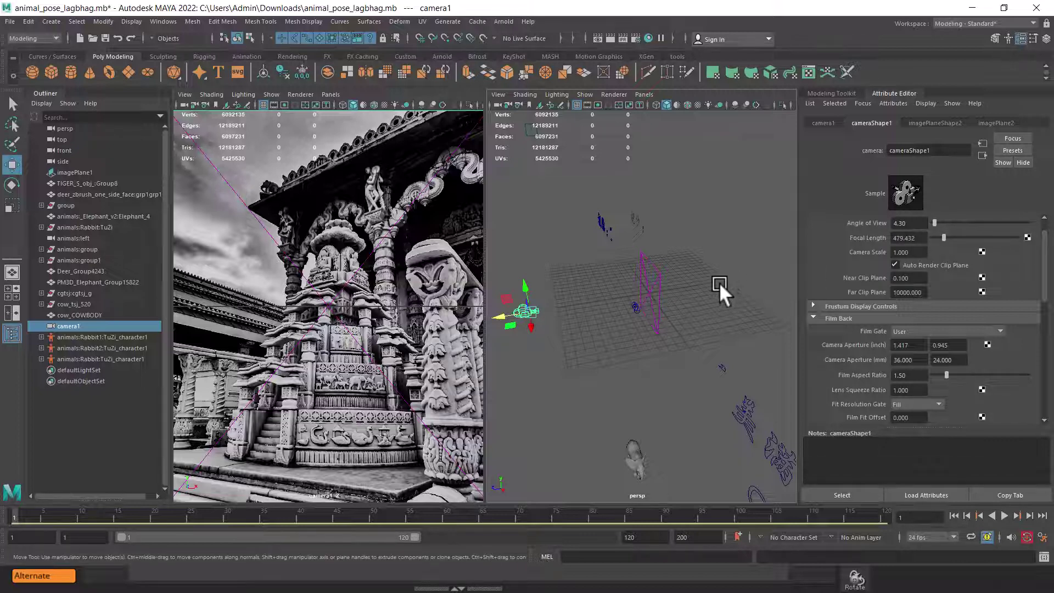
pyautogui.hotkey('ctrl', 'z')
pyautogui.hotkey('ctrl', 'z')
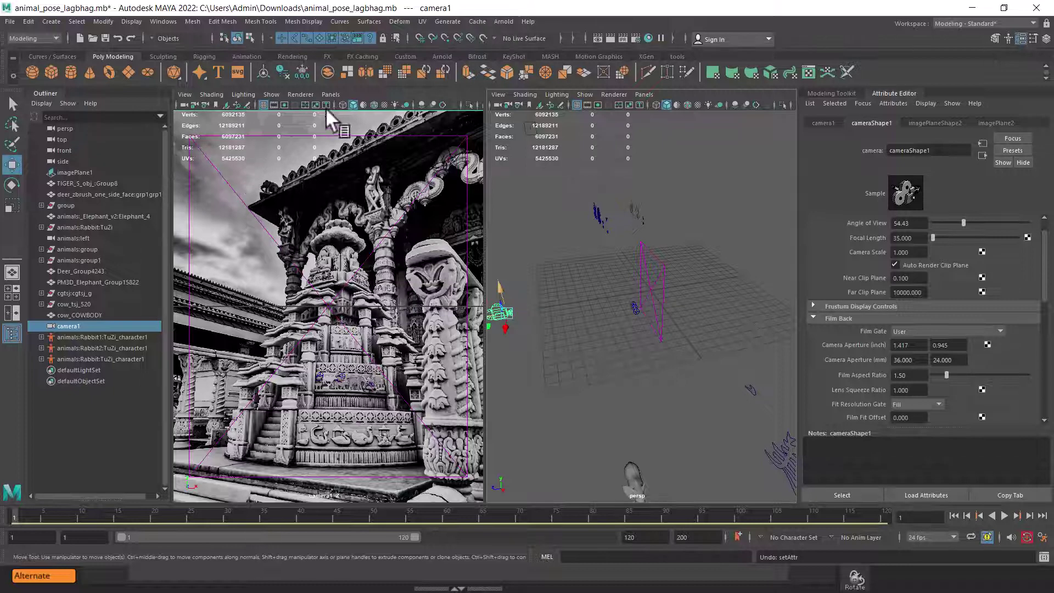
pyautogui.click(330, 95)
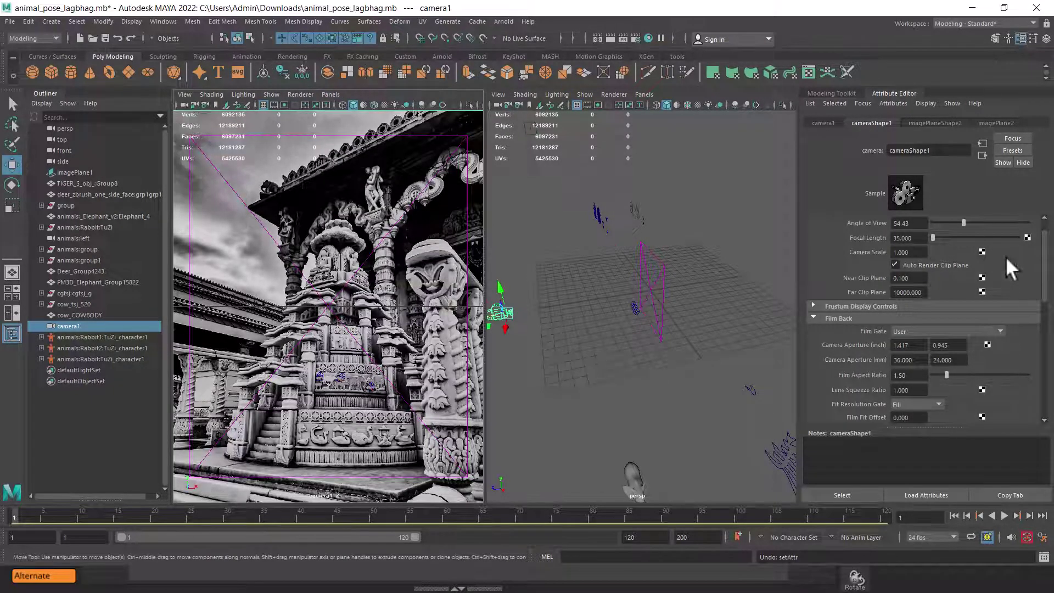
# Set the image plane size to 3.317, then undo it back to 1.417
pyautogui.click(938, 123)
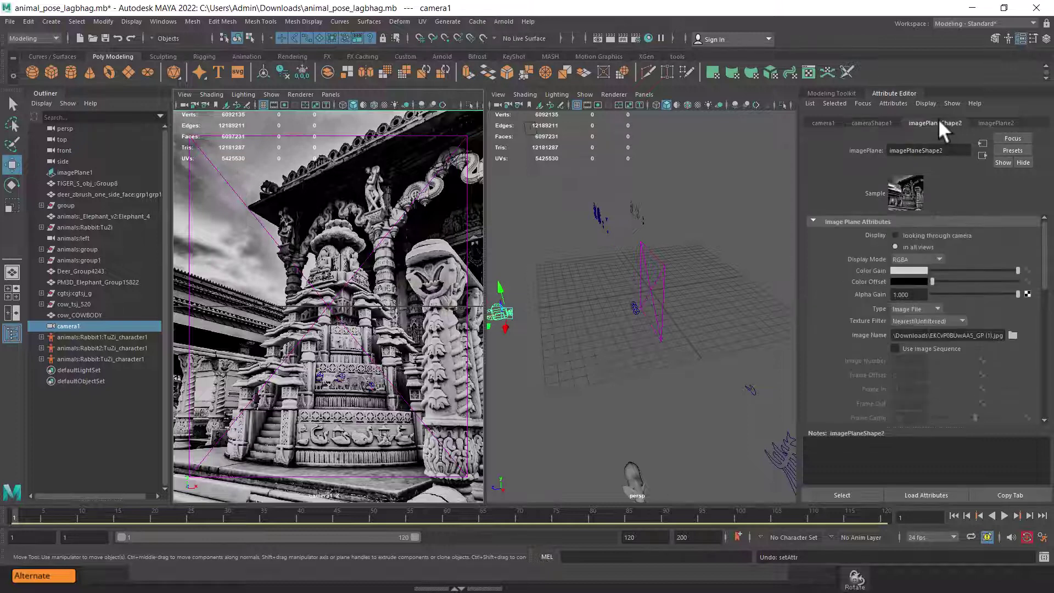
pyautogui.scroll(-2, 939, 369)
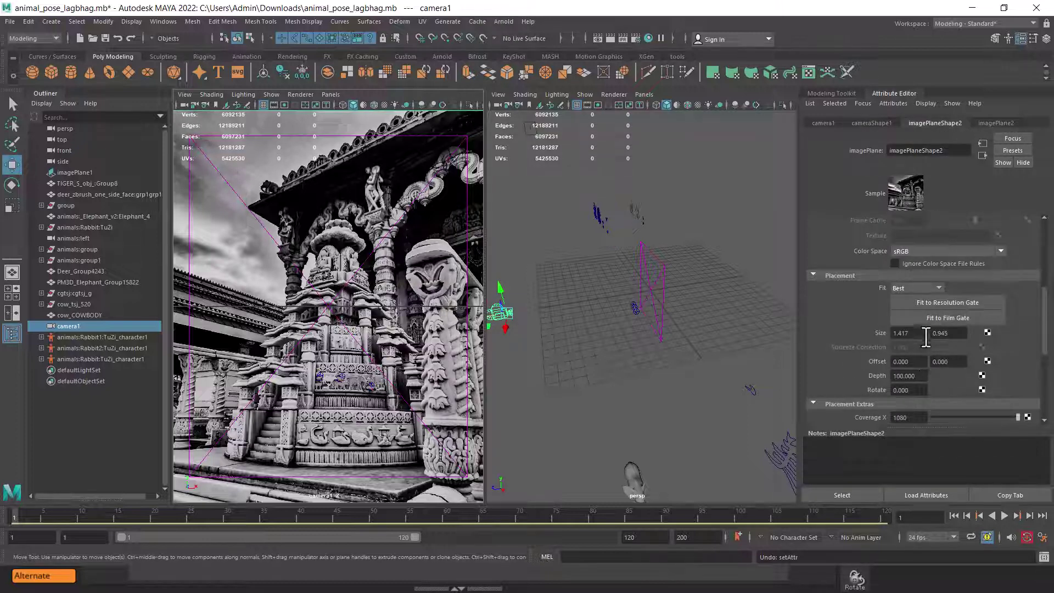
pyautogui.click(925, 335)
pyautogui.press('BackSpace')
pyautogui.press('BackSpace')
pyautogui.press('BackSpace')
pyautogui.write('3.317')
pyautogui.press('Return')
pyautogui.hotkey('ctrl', 'z')
# Scroll through the image plane attributes, collapse its sections, and stay in Maya
pyautogui.scroll(-2, 934, 374)
pyautogui.scroll(-3, 940, 374)
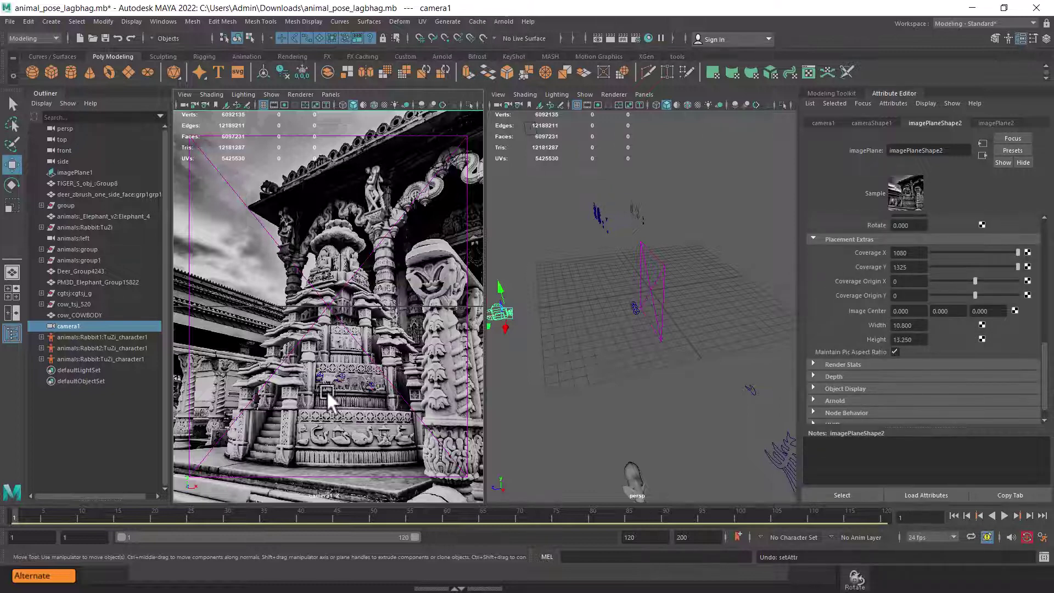
pyautogui.scroll(1, 398, 381)
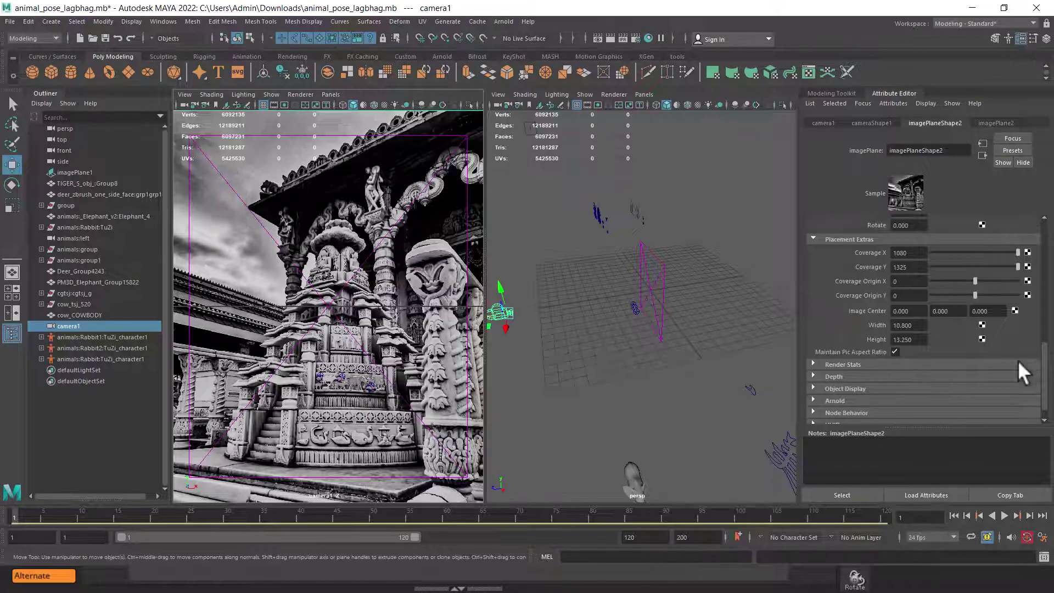
pyautogui.scroll(2, 862, 370)
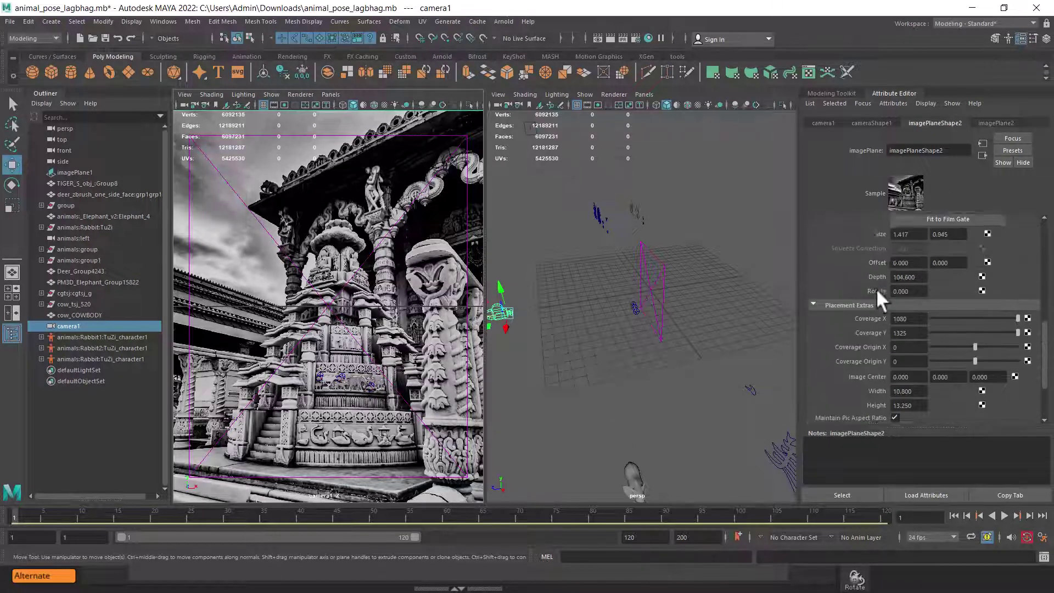
pyautogui.scroll(3, 876, 288)
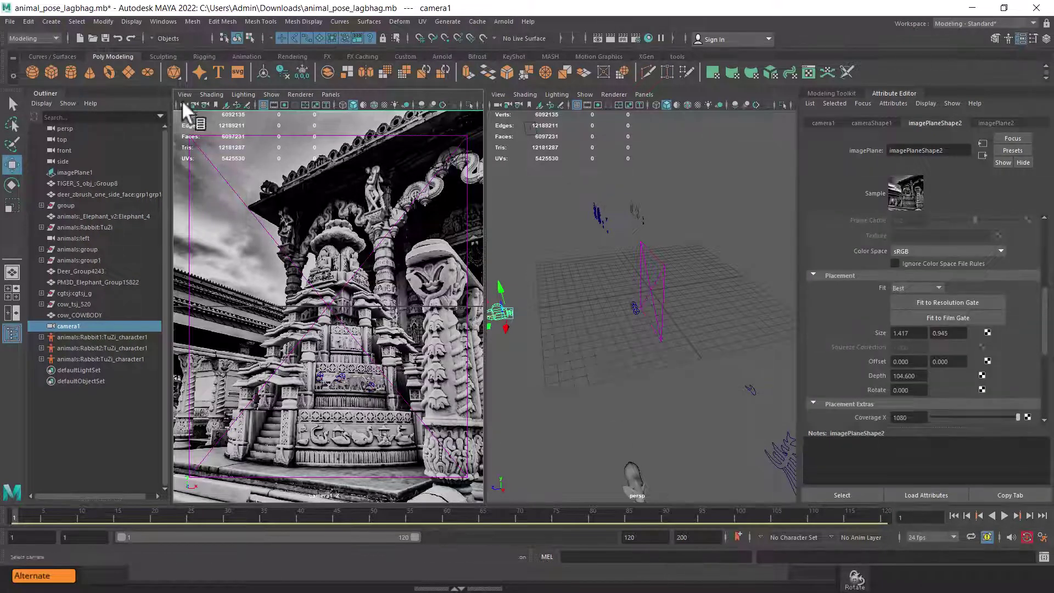
pyautogui.scroll(-2, 909, 301)
pyautogui.scroll(-3, 909, 318)
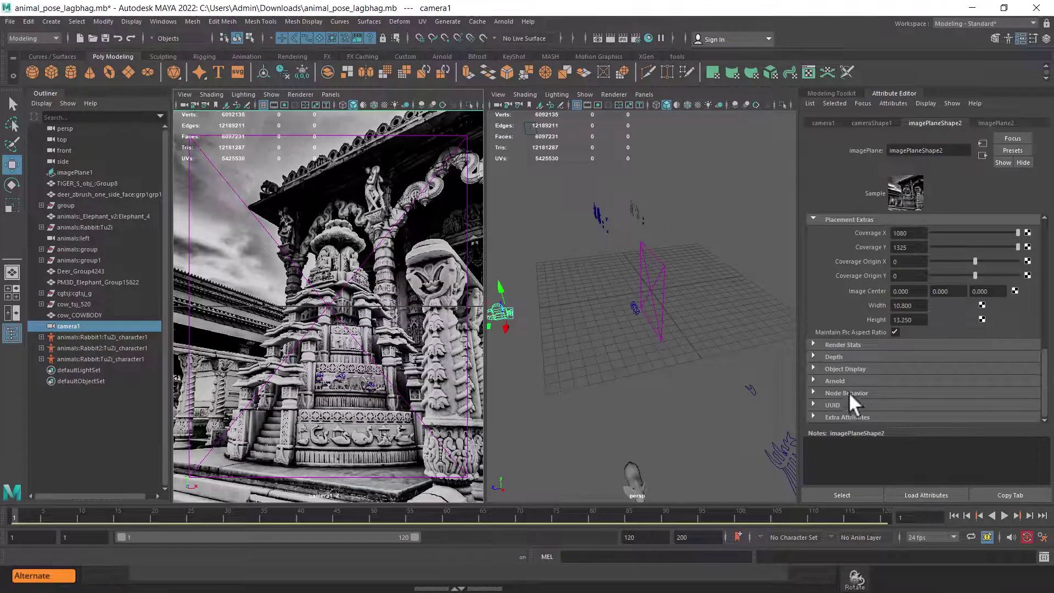
pyautogui.scroll(3, 875, 324)
pyautogui.scroll(3, 864, 328)
pyautogui.scroll(2, 867, 344)
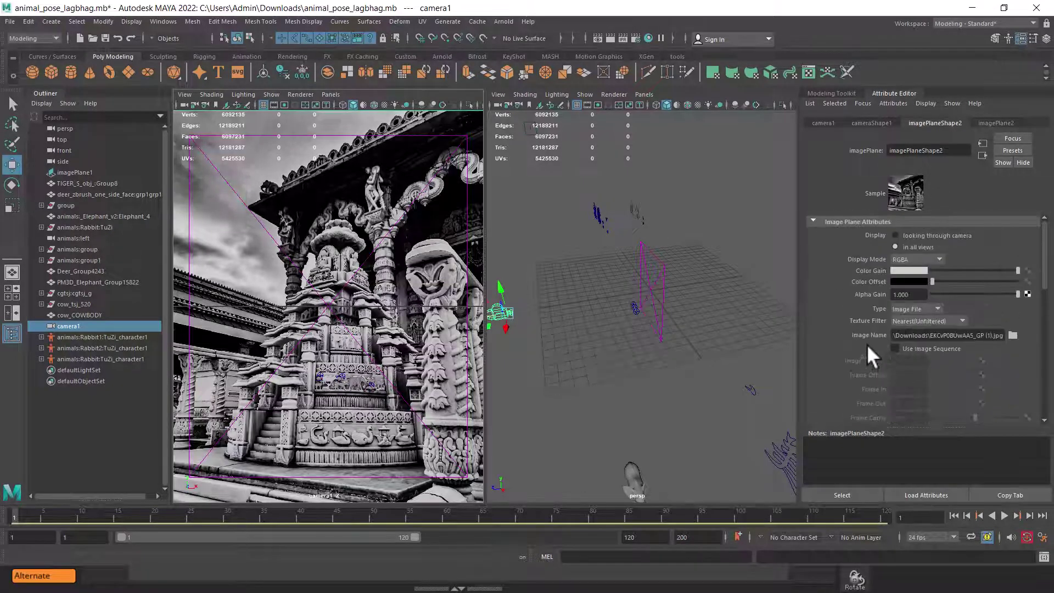
pyautogui.click(841, 222)
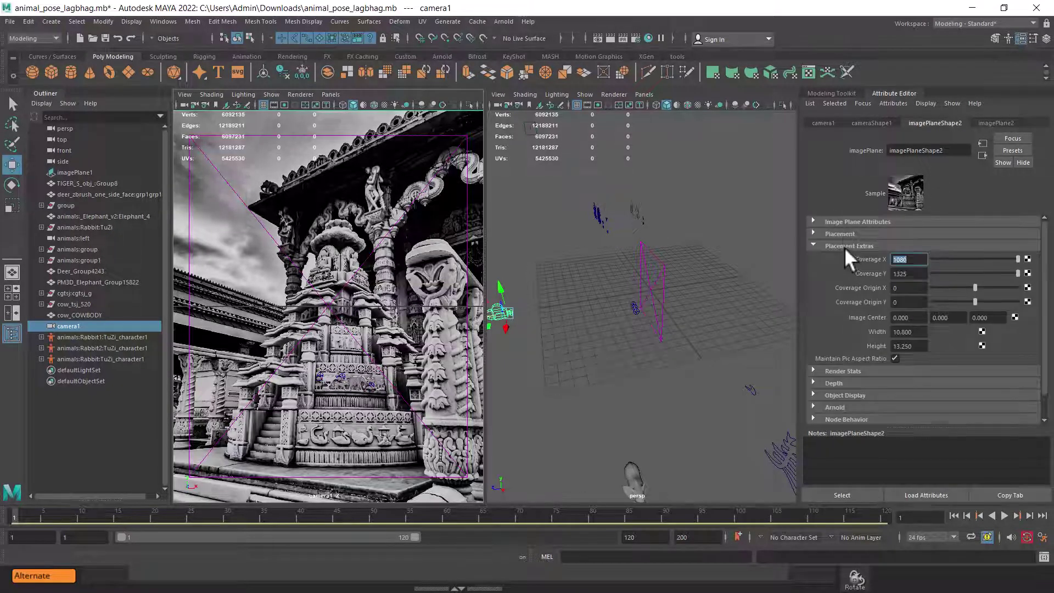
pyautogui.click(844, 246)
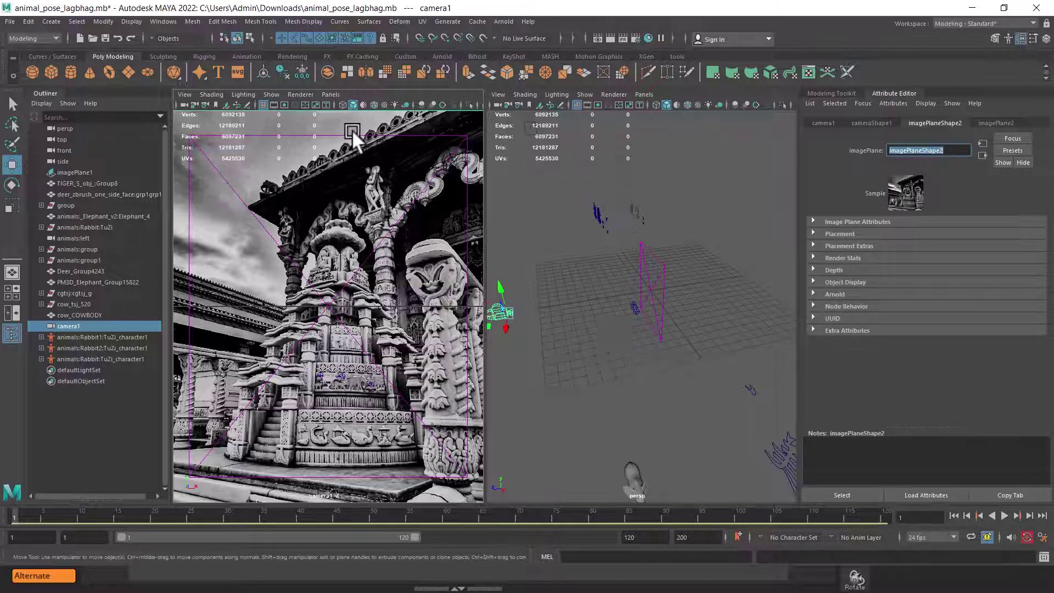
pyautogui.hotkey('alt', 'Tab')
pyautogui.press('Escape')
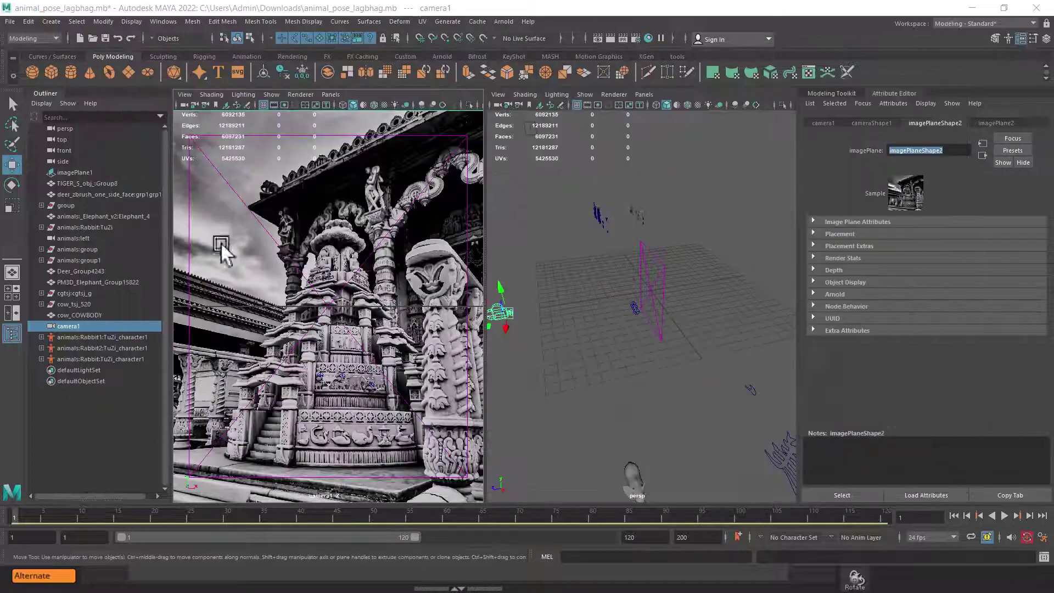
# Return to cameraShape1 and reopen its Display Options section
pyautogui.click(934, 123)
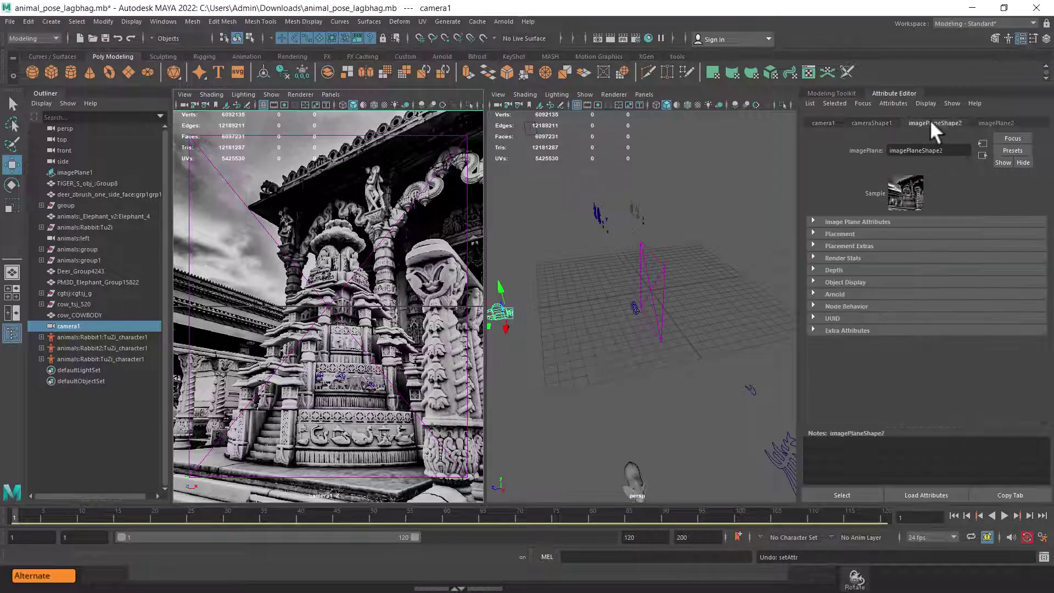
pyautogui.click(871, 122)
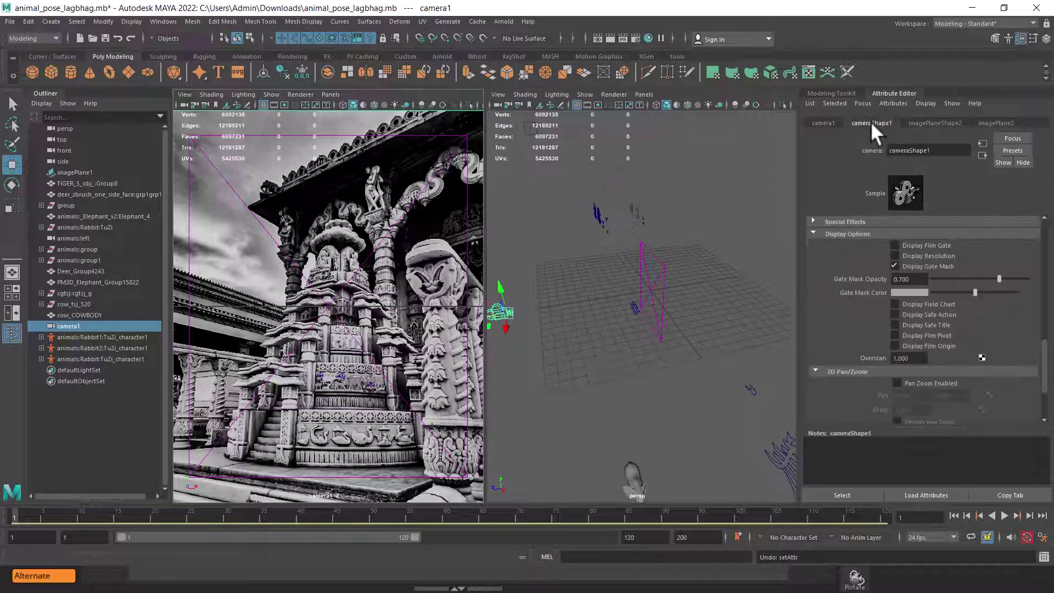
pyautogui.scroll(-2, 914, 391)
pyautogui.scroll(3, 915, 389)
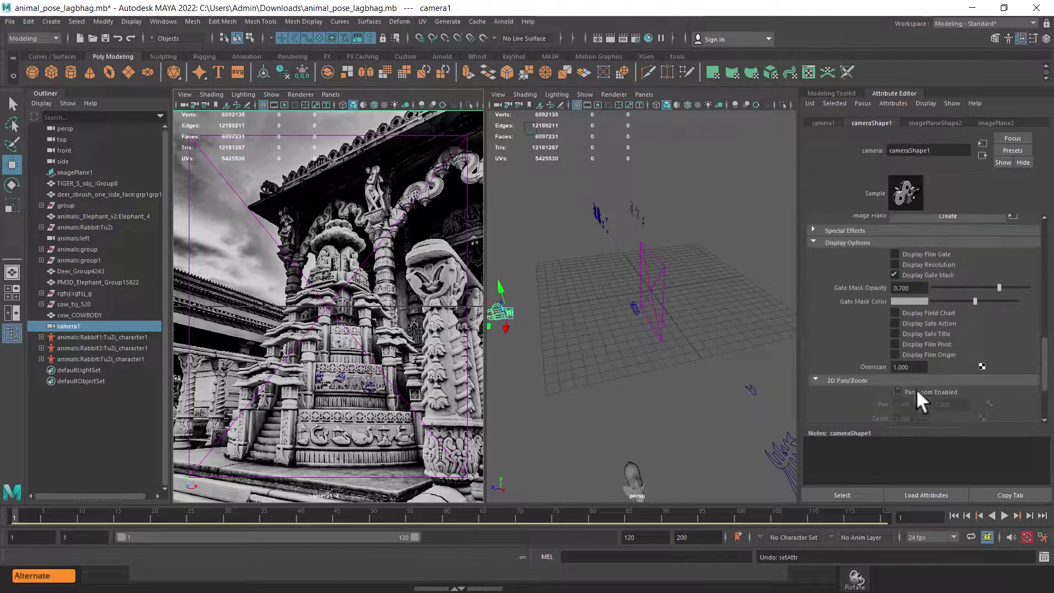
pyautogui.click(851, 242)
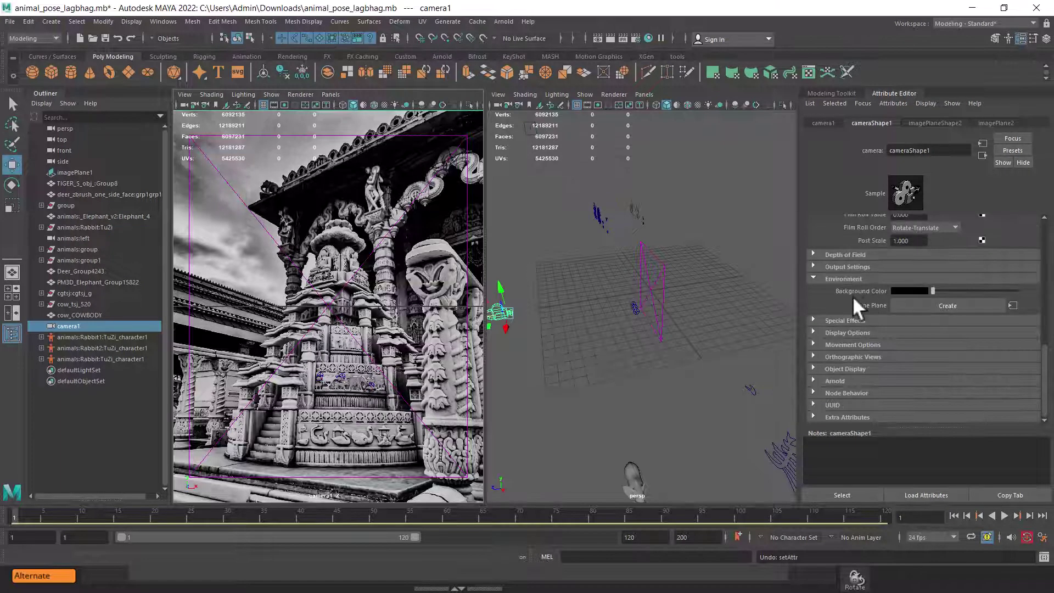
pyautogui.click(850, 332)
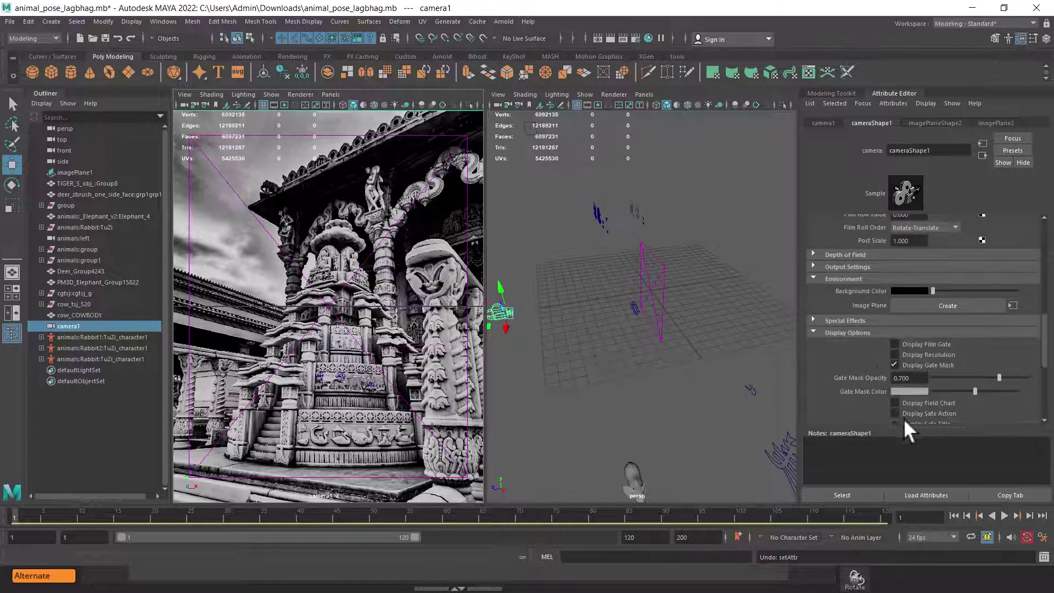
pyautogui.scroll(-3, 911, 395)
# Set Overscan to 1.1, then drag it down to 0.300
pyautogui.click(917, 359)
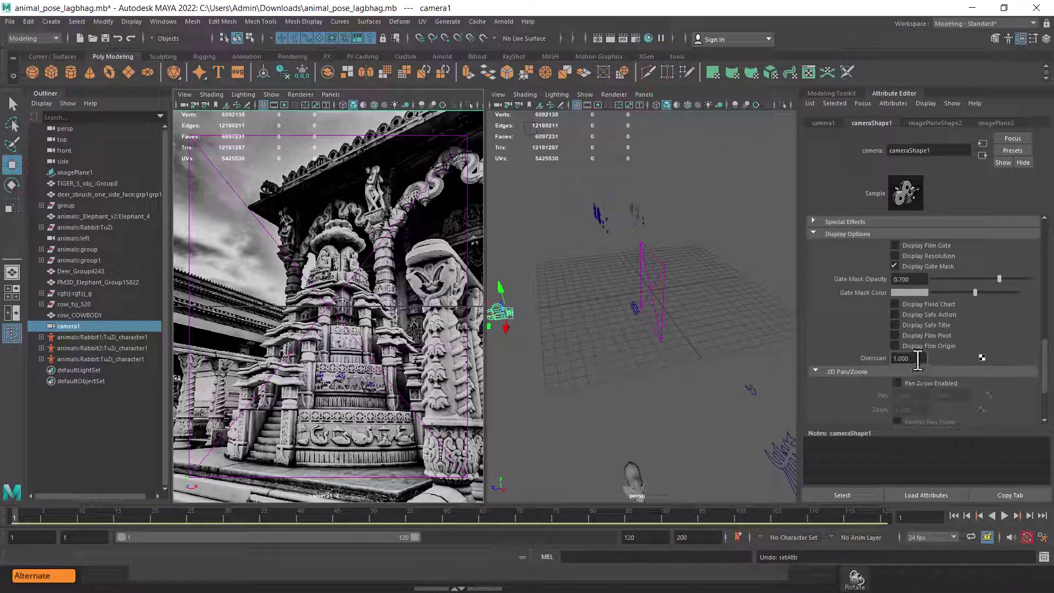
pyautogui.write('1.1')
pyautogui.press('Return')
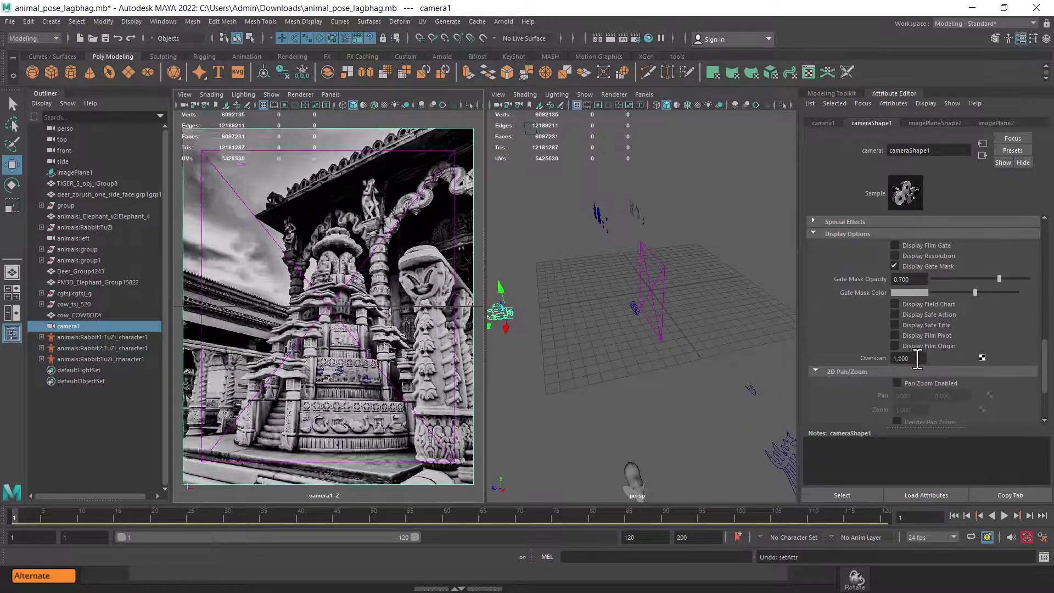
pyautogui.keyDown('ctrl'); pyautogui.moveTo(917, 358); pyautogui.dragTo(878, 358); pyautogui.keyUp('ctrl')
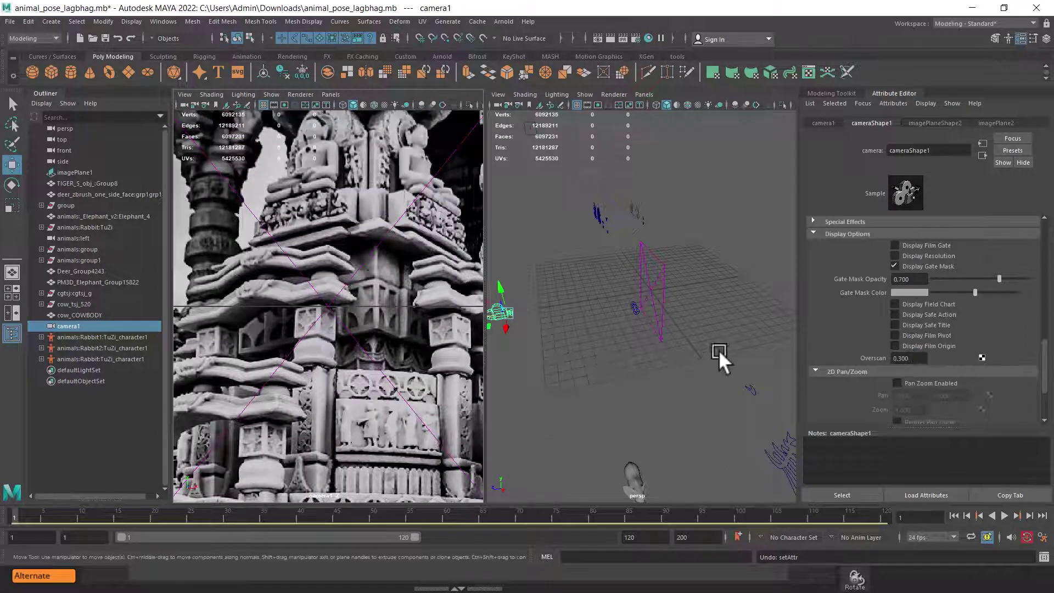
# Enable camera1's 2D pan/zoom, pan onto the temple frieze, and widen the camera panel
pyautogui.scroll(-2, 952, 382)
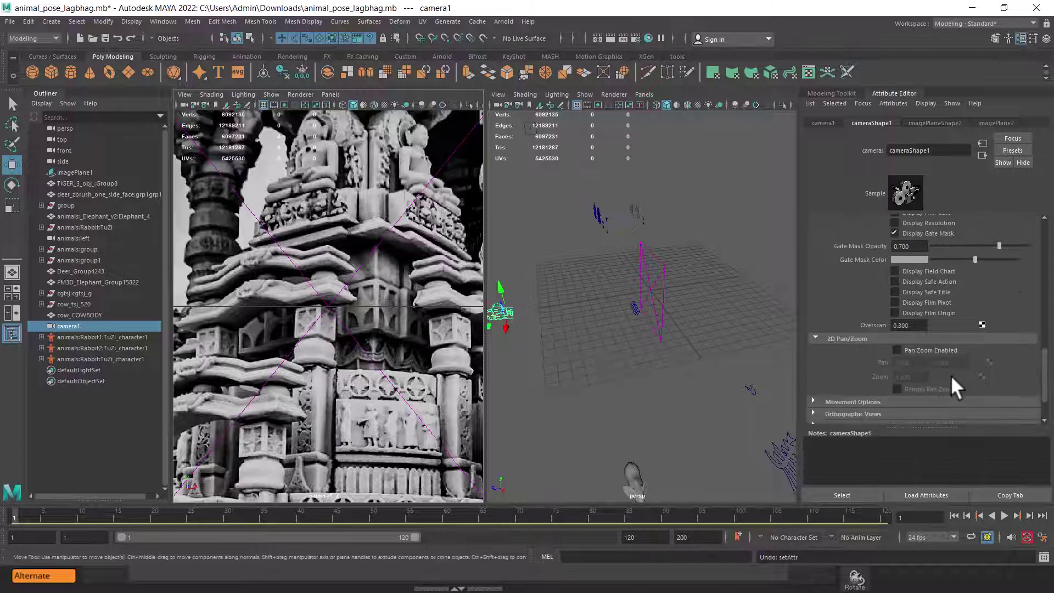
pyautogui.click(930, 349)
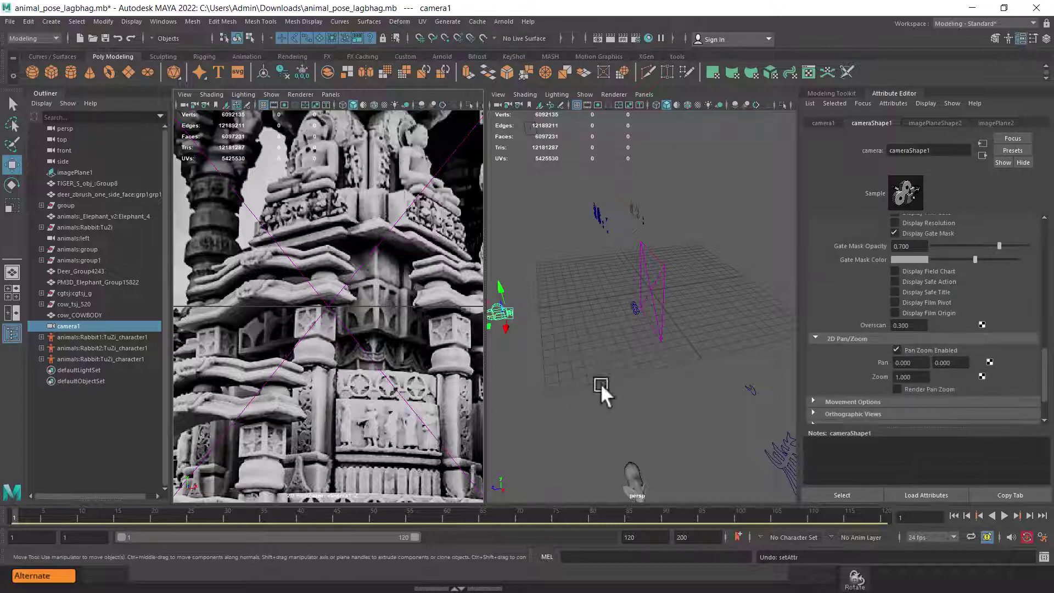
pyautogui.keyDown('ctrl'); pyautogui.moveTo(911, 363); pyautogui.dragTo(928, 362); pyautogui.keyUp('ctrl')
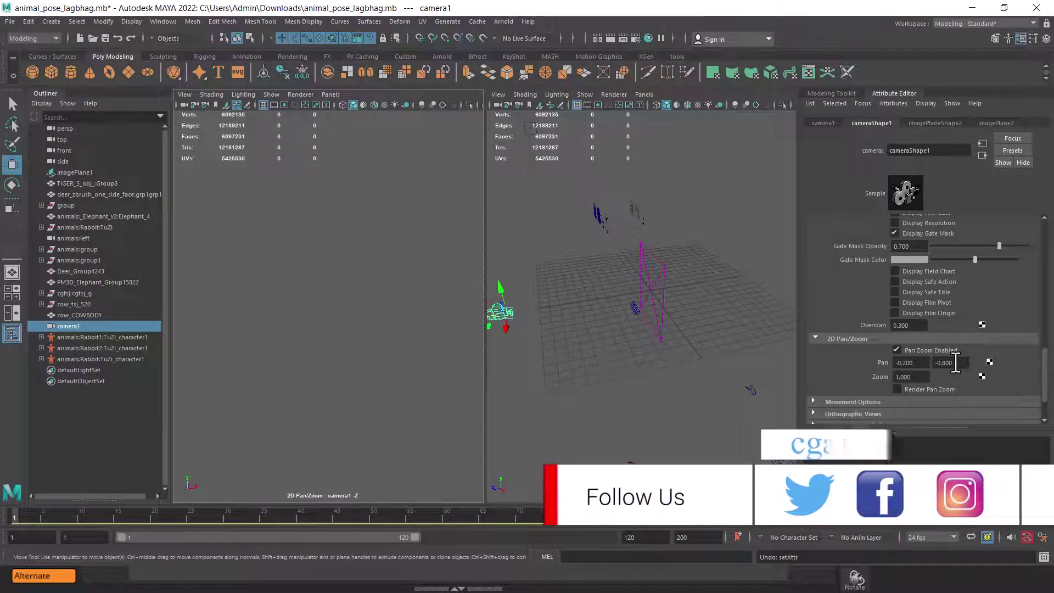
pyautogui.keyDown('ctrl'); pyautogui.moveTo(955, 362); pyautogui.dragTo(920, 364); pyautogui.keyUp('ctrl')
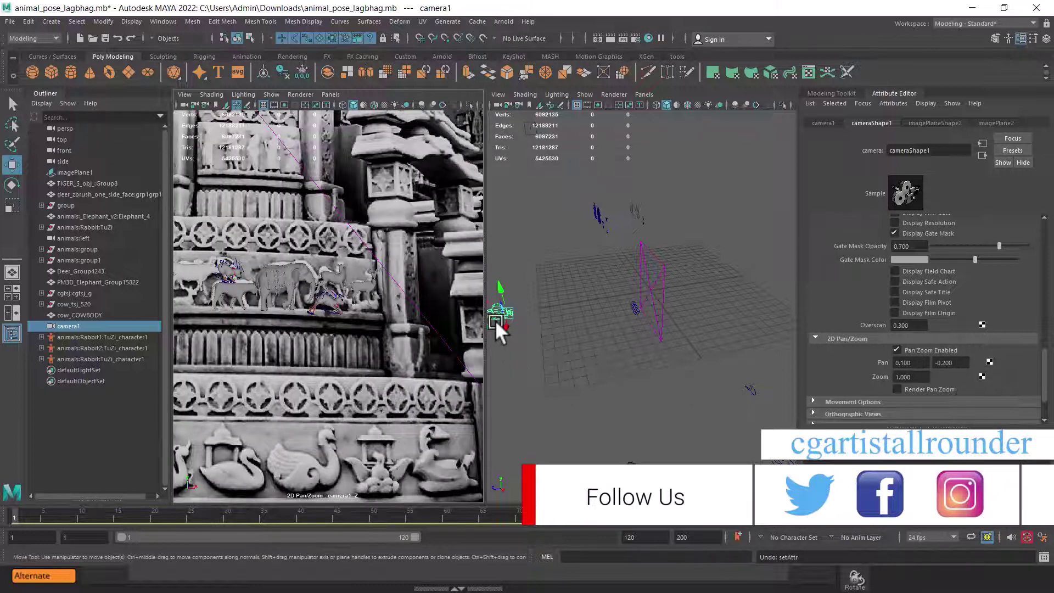
pyautogui.moveTo(486, 318); pyautogui.dragTo(657, 311)
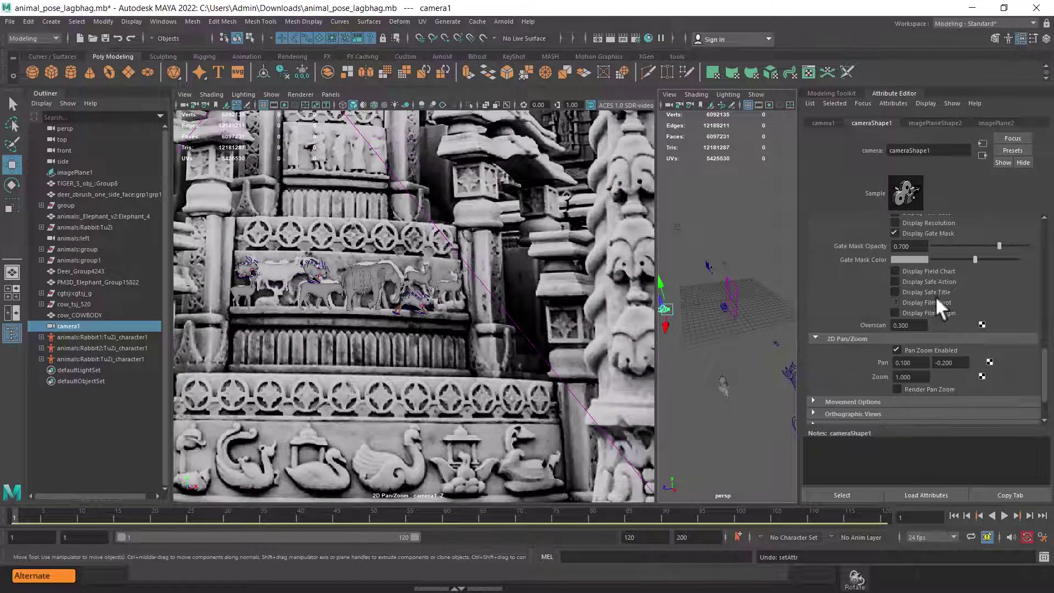
# Set camera1's overscan to 0.6, then lower it to 0.2
pyautogui.doubleClick(921, 327)
pyautogui.write('0.6')
pyautogui.press('Return')
pyautogui.keyDown('ctrl'); pyautogui.moveTo(922, 326); pyautogui.dragTo(920, 325); pyautogui.keyUp('ctrl')
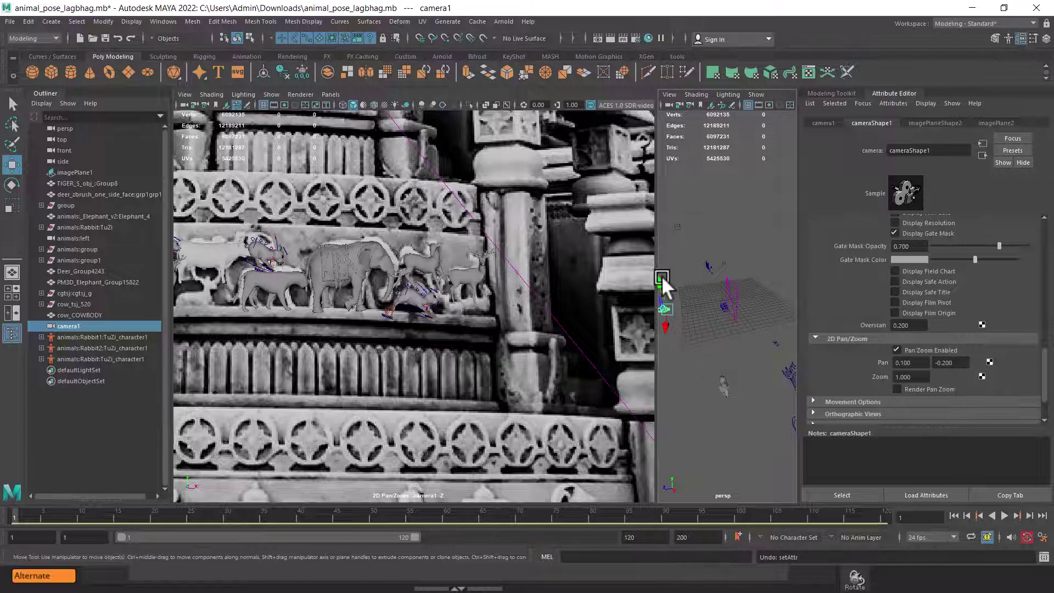
# Try horizontal pan values 0.4, 0 and 0.1, settle on 0.05, then select the cow
pyautogui.click(926, 363)
pyautogui.write('0.4')
pyautogui.press('Return')
pyautogui.write('0')
pyautogui.press('Return')
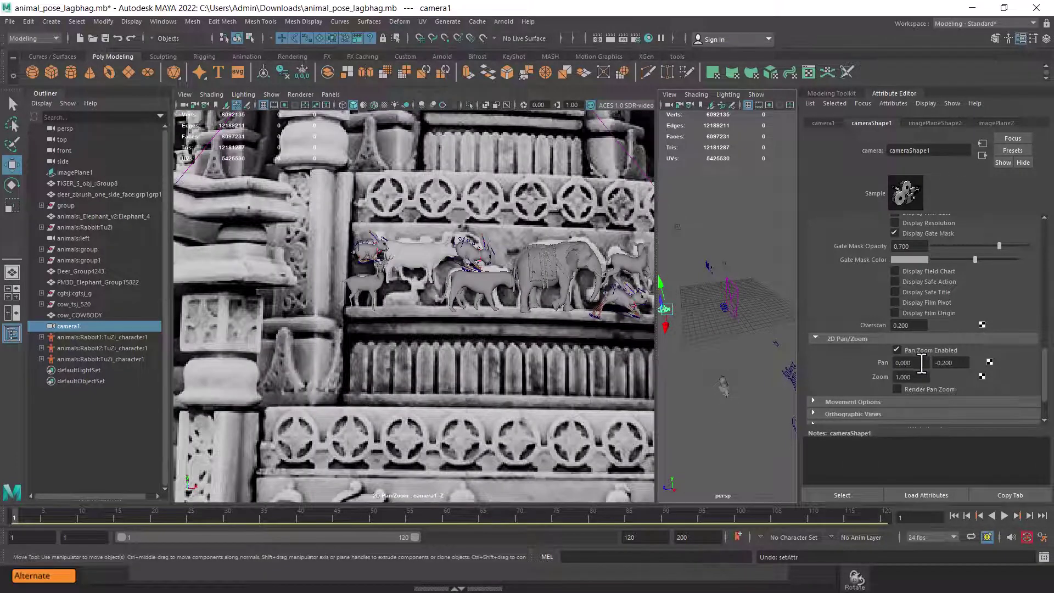
pyautogui.click(921, 362)
pyautogui.write('0.1')
pyautogui.press('Return')
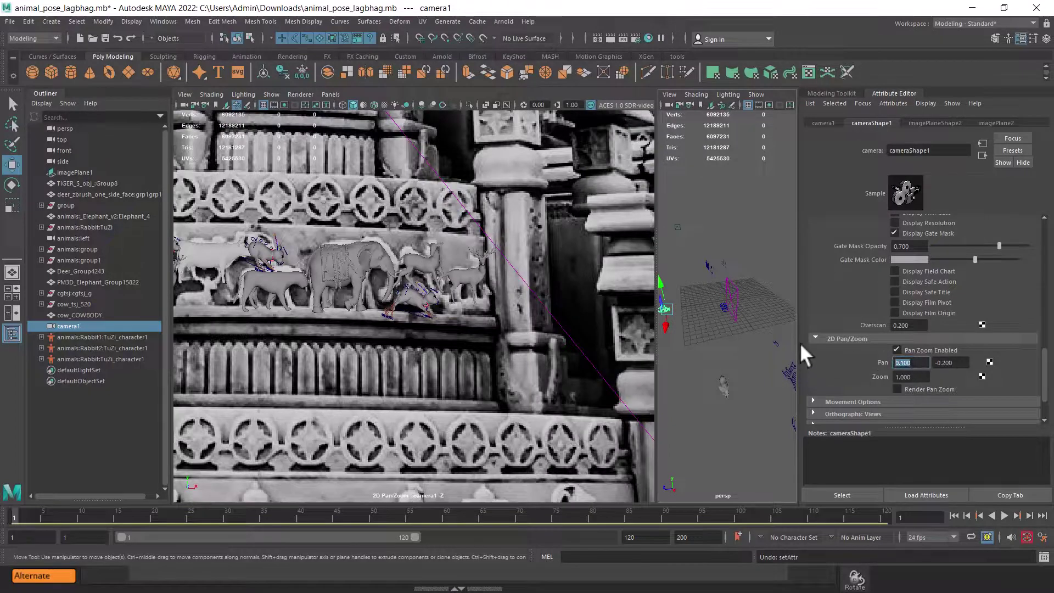
pyautogui.write('0.05')
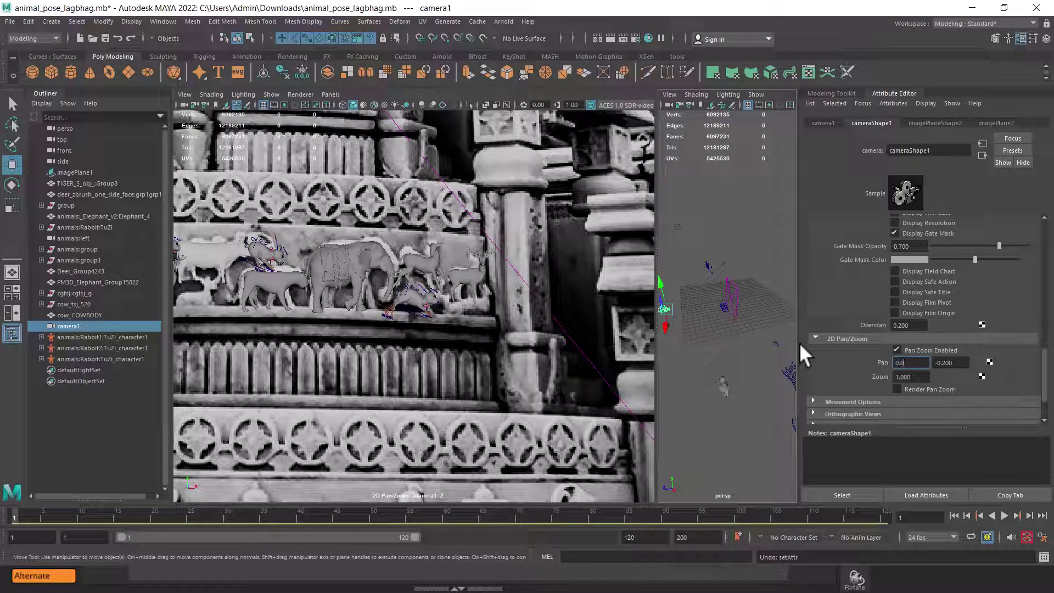
pyautogui.press('Return')
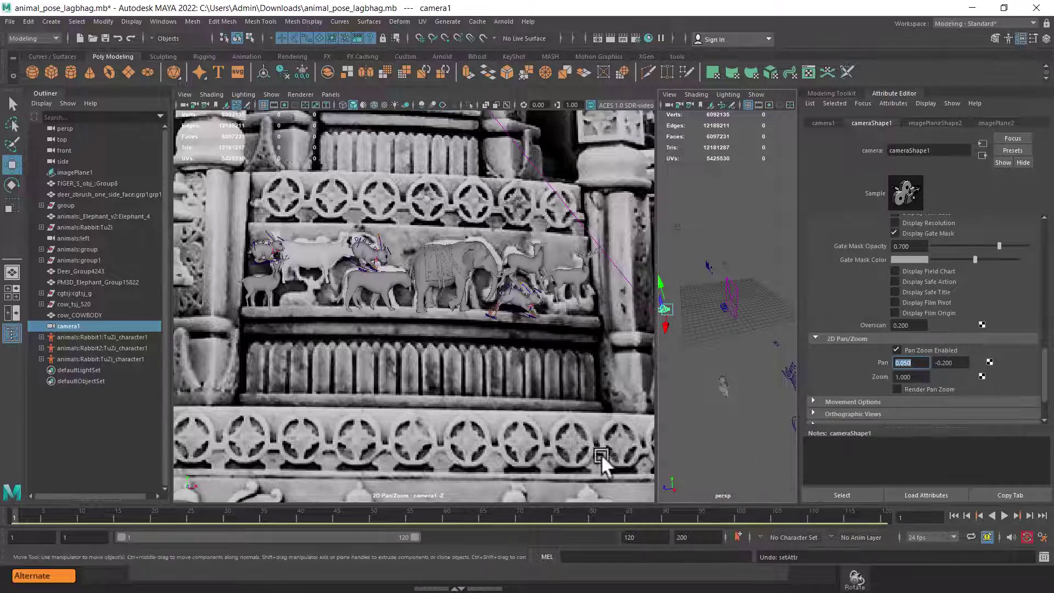
pyautogui.click(310, 268)
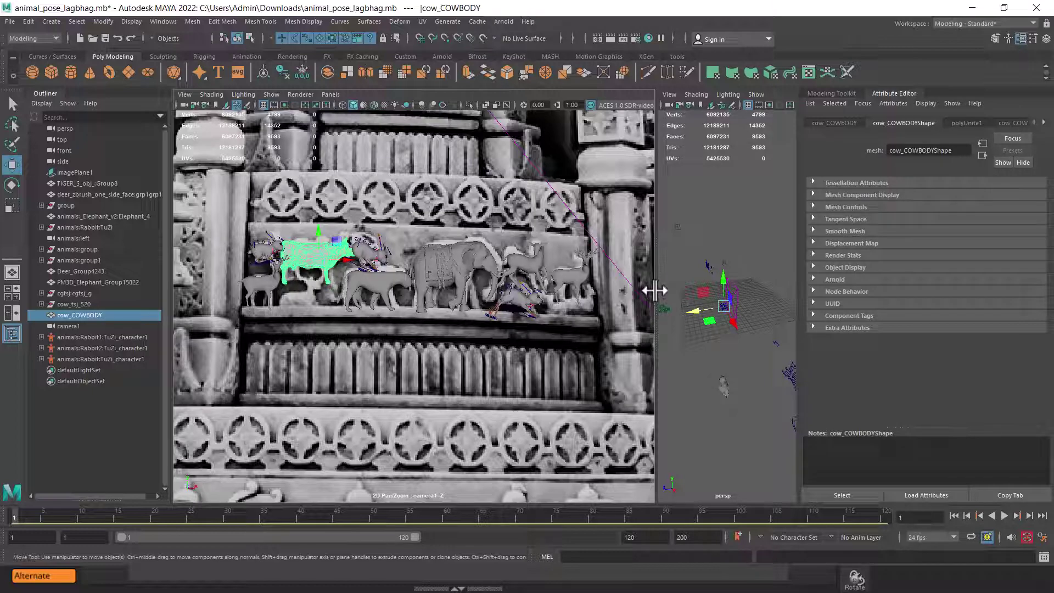
# Deselect the cow and switch to full-screen viewports with a wider perspective panel
pyautogui.moveTo(654, 293); pyautogui.dragTo(640, 293)
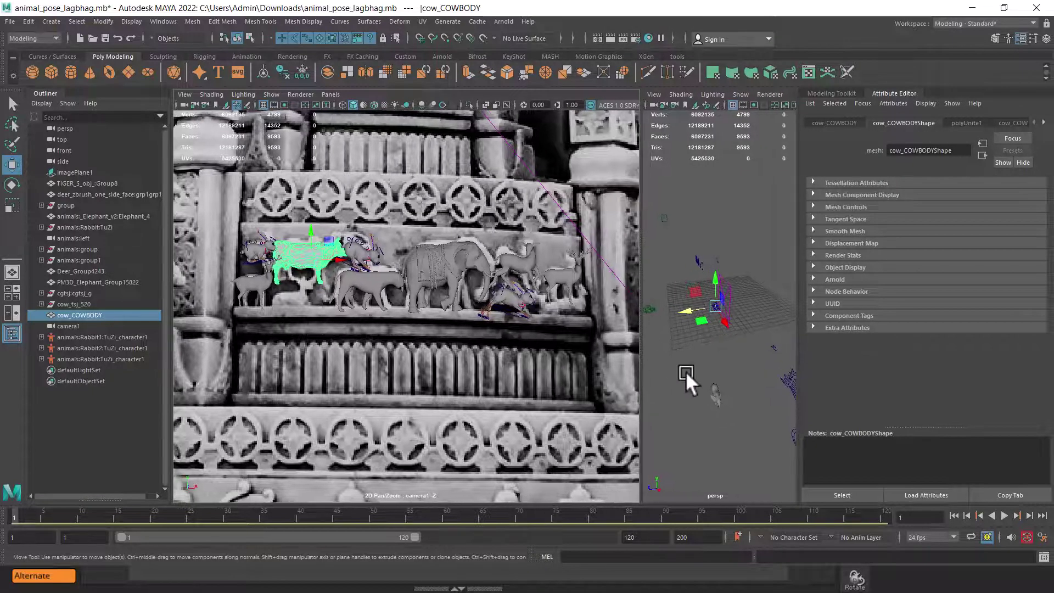
pyautogui.click(686, 371)
pyautogui.hotkey('ctrl', 'space')
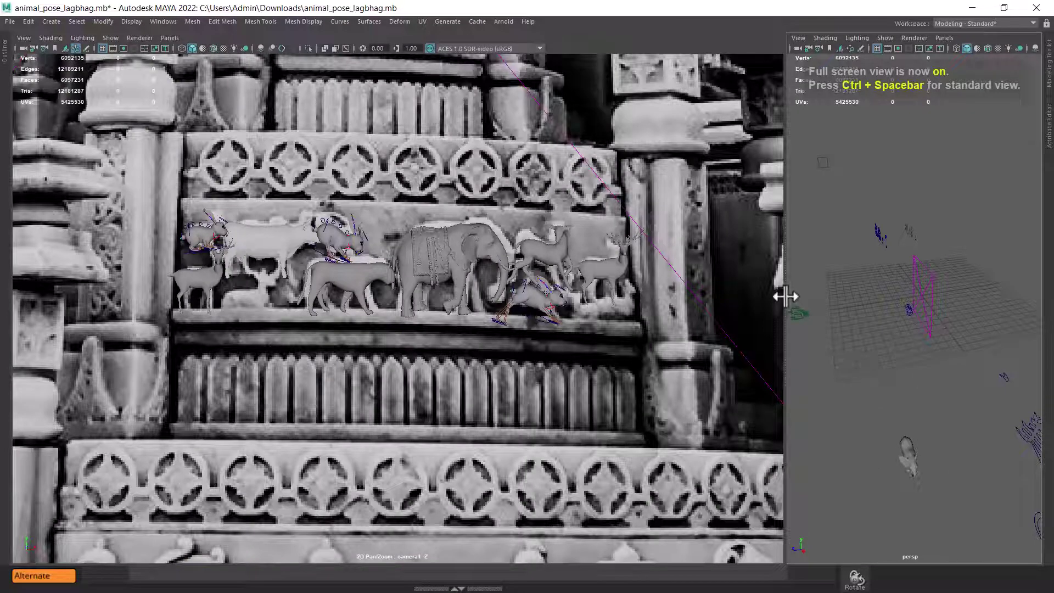
pyautogui.moveTo(784, 296); pyautogui.dragTo(682, 294)
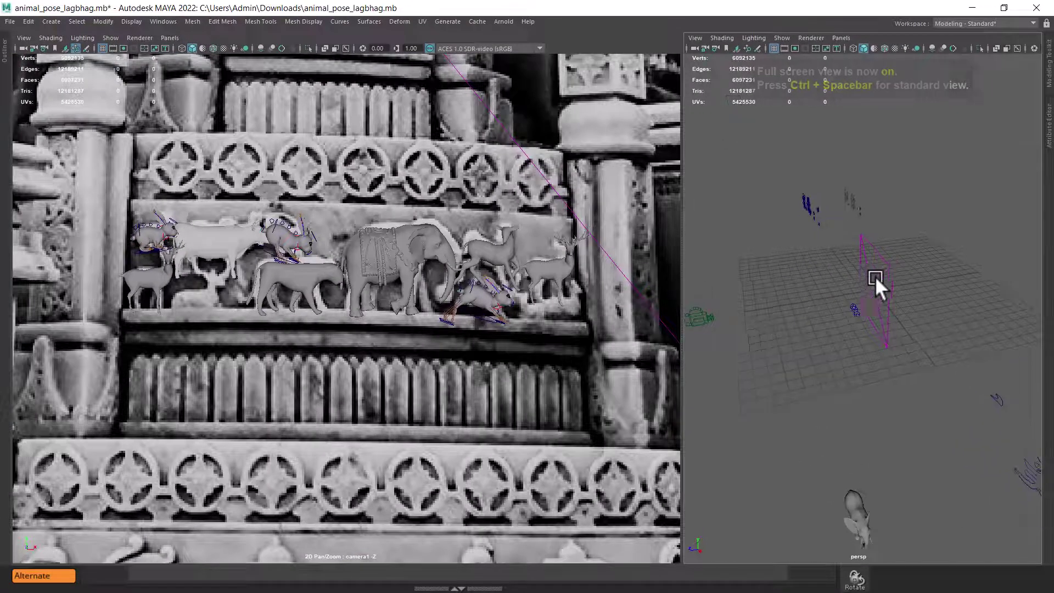
# Orbit toward the temple image plane and frame the selected cow in the perspective view
pyautogui.moveTo(874, 275)
pyautogui.keyDown('alt'); pyautogui.mouseDown()
pyautogui.moveTo(962, 272)
pyautogui.moveTo(771, 295)
pyautogui.mouseUp(); pyautogui.keyUp('alt')
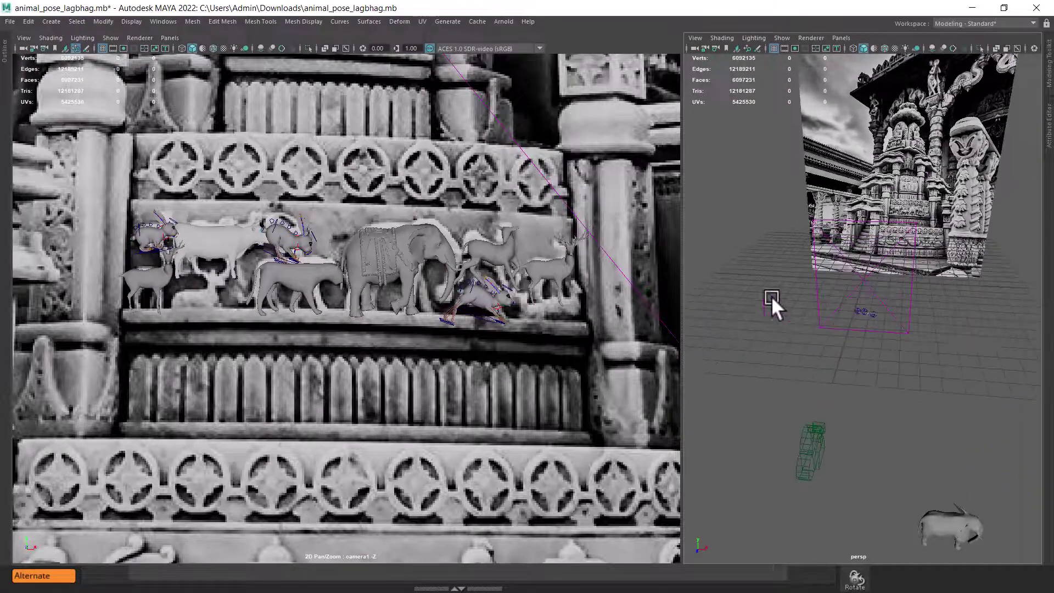
pyautogui.click(194, 254)
pyautogui.press('f')
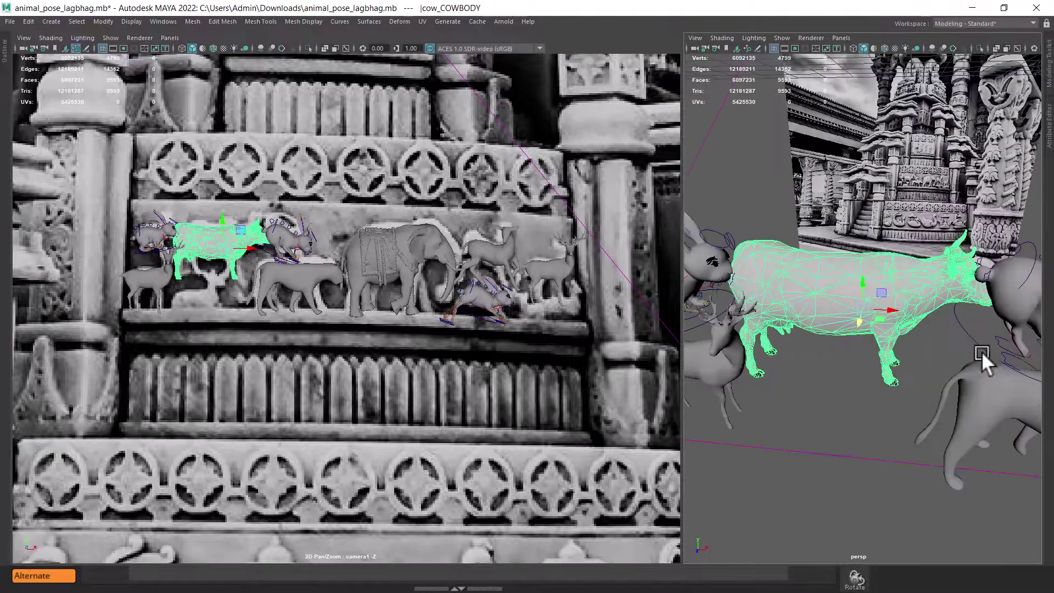
pyautogui.keyDown('alt'); pyautogui.moveTo(980, 351); pyautogui.dragTo(874, 320); pyautogui.keyUp('alt')
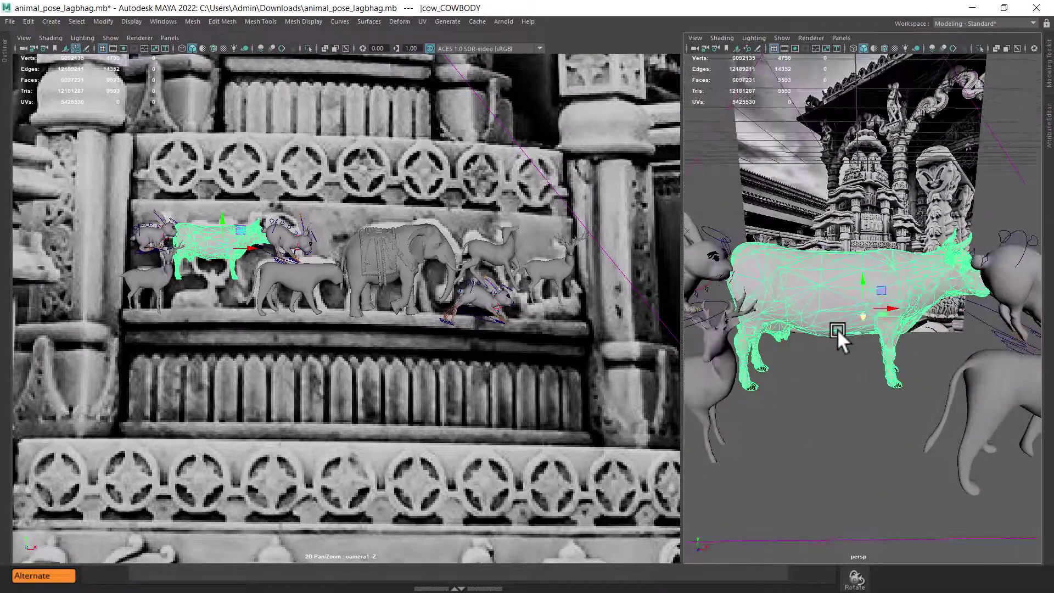
pyautogui.hotkey('alt', 'Tab')
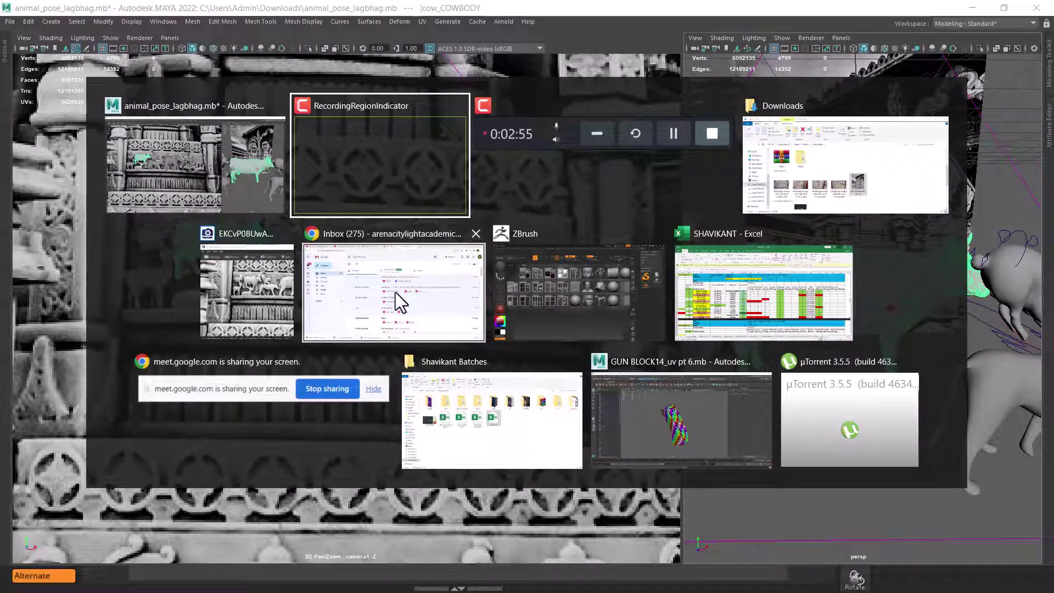
# Move and shrink the ACDSee temple photo beside Maya, panned to show the elephant carvings
pyautogui.click(252, 300)
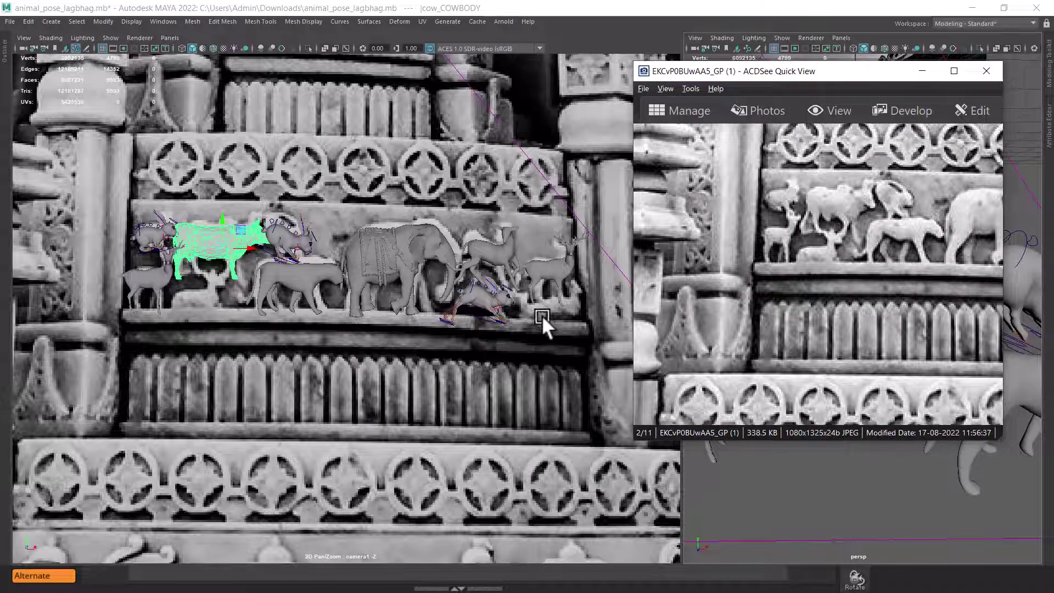
pyautogui.hotkey('alt', 'Tab')
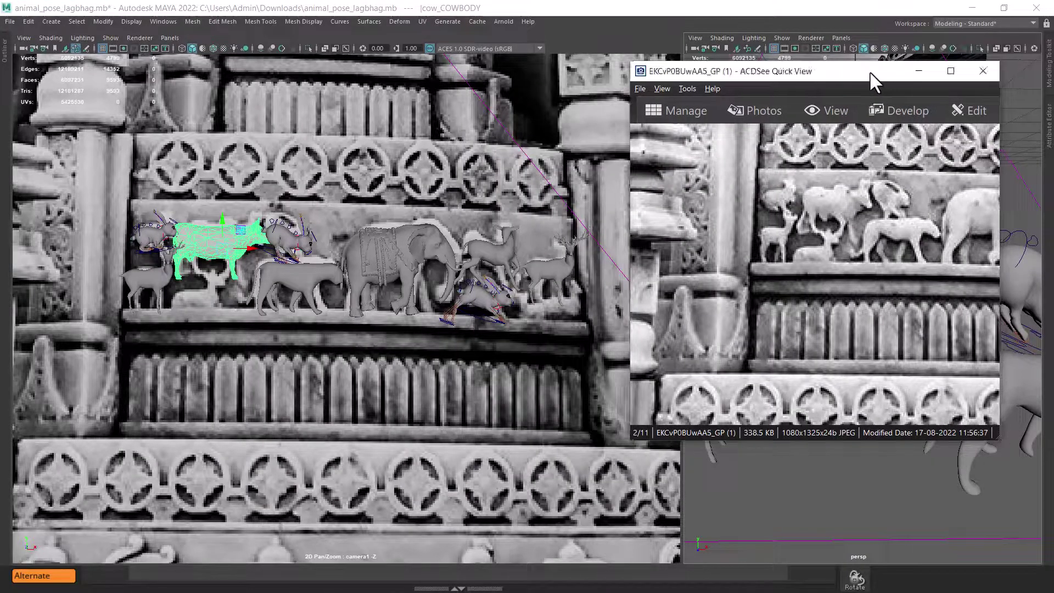
pyautogui.moveTo(869, 71); pyautogui.dragTo(647, 116)
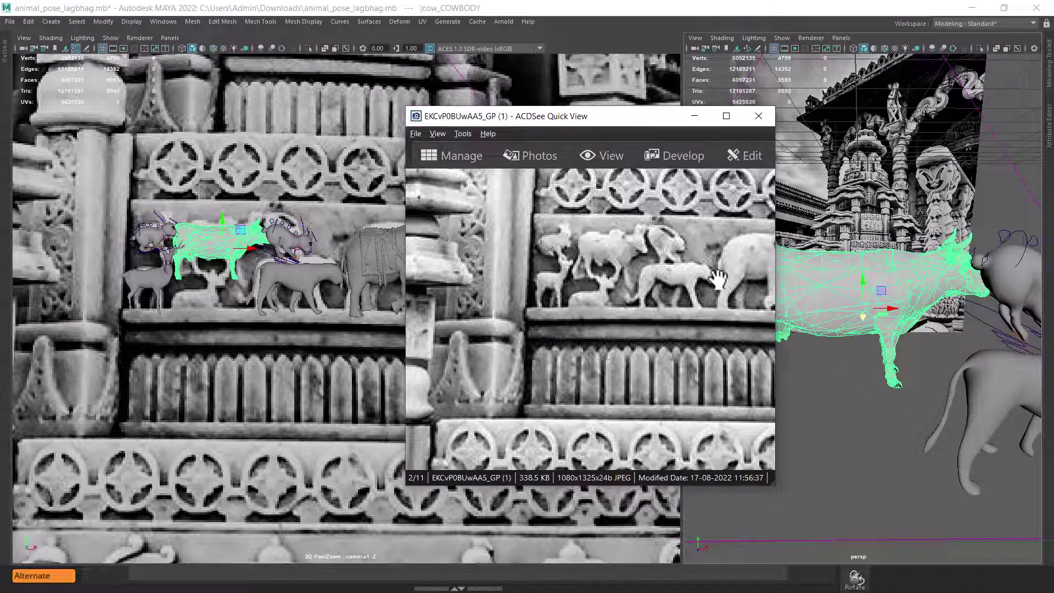
pyautogui.moveTo(644, 121); pyautogui.dragTo(555, 155)
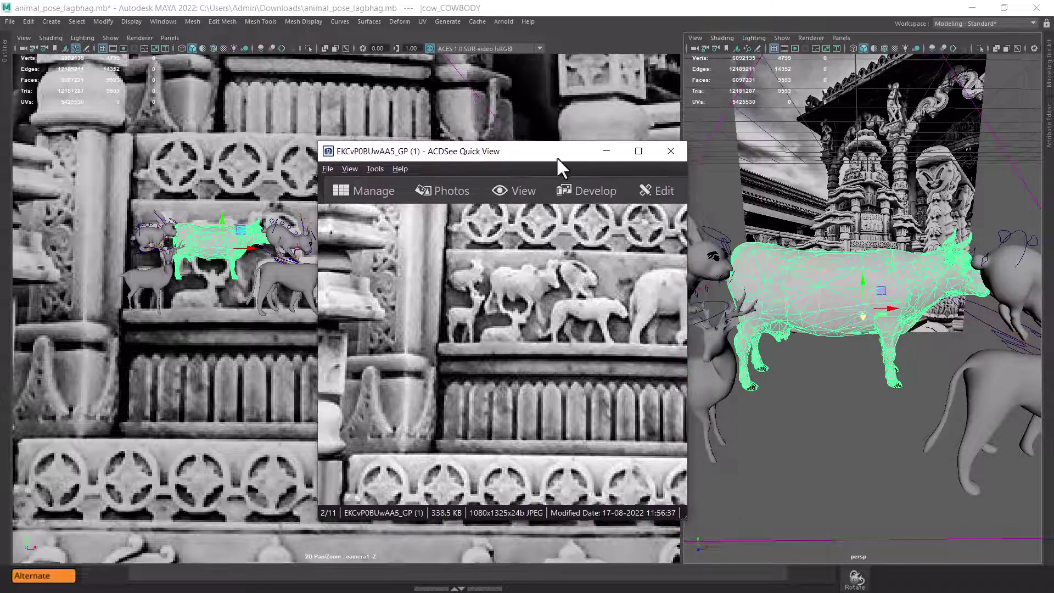
pyautogui.moveTo(683, 514); pyautogui.dragTo(665, 439)
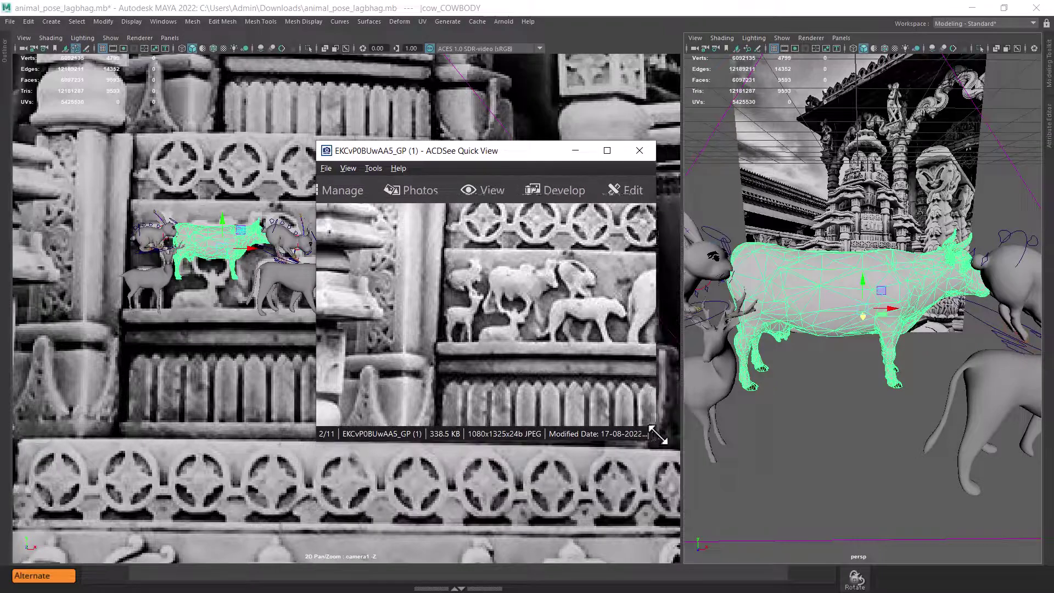
pyautogui.moveTo(637, 365)
pyautogui.mouseDown()
pyautogui.moveTo(576, 362)
pyautogui.moveTo(571, 348)
pyautogui.mouseUp()
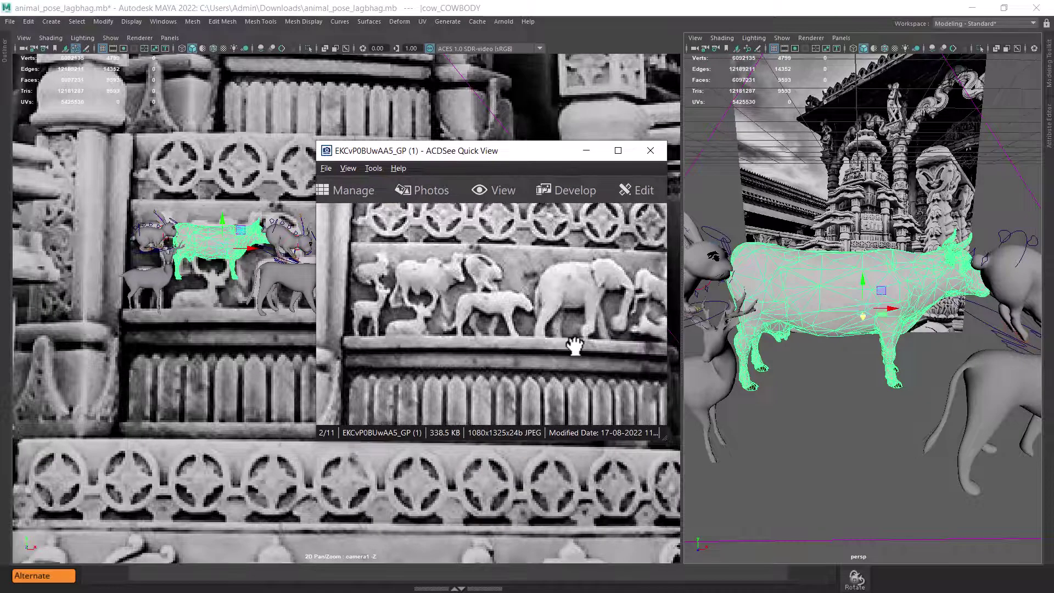
pyautogui.moveTo(911, 362)
pyautogui.keyDown('alt'); pyautogui.mouseDown()
pyautogui.moveTo(940, 363)
pyautogui.moveTo(947, 348)
pyautogui.mouseUp(); pyautogui.keyUp('alt')
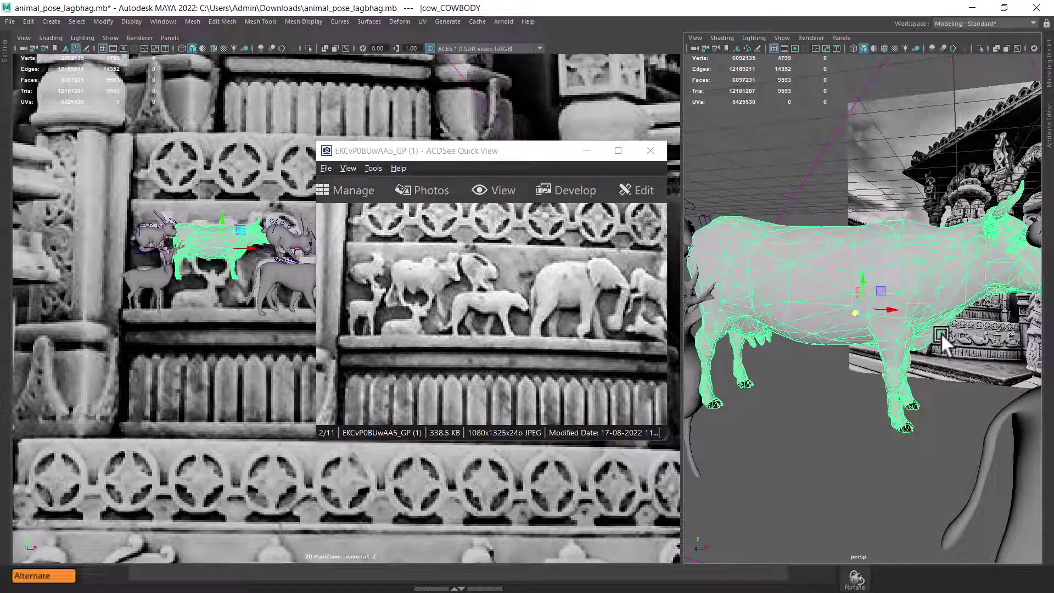
# Orbit along the cow toward the temple plane, reselect it, and widen the perspective panel
pyautogui.moveTo(955, 321)
pyautogui.keyDown('alt'); pyautogui.mouseDown()
pyautogui.moveTo(940, 327)
pyautogui.moveTo(922, 313)
pyautogui.mouseUp(); pyautogui.keyUp('alt')
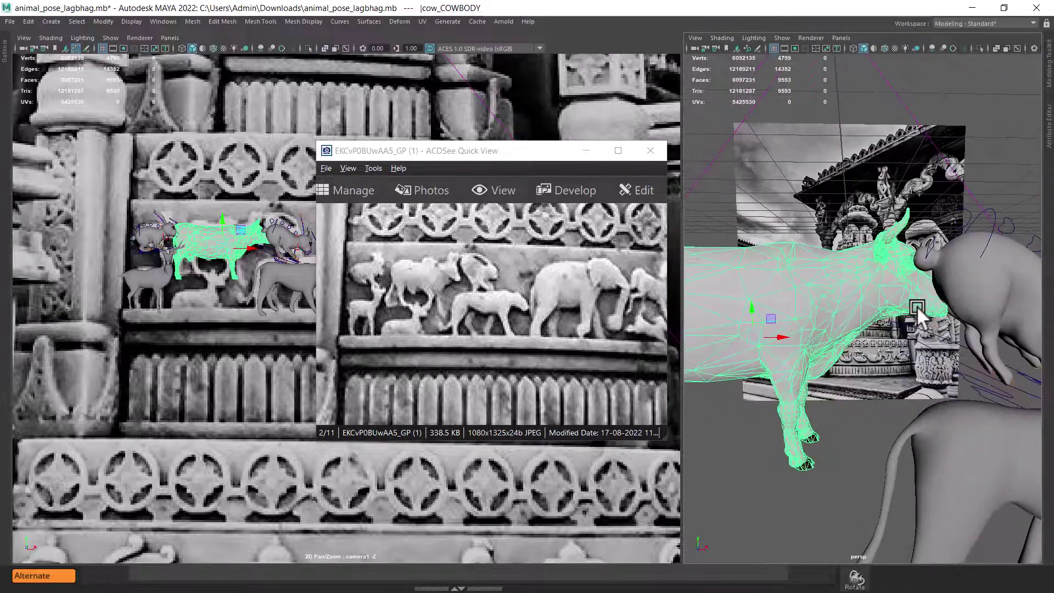
pyautogui.moveTo(870, 268); pyautogui.dragTo(943, 258, button='right')
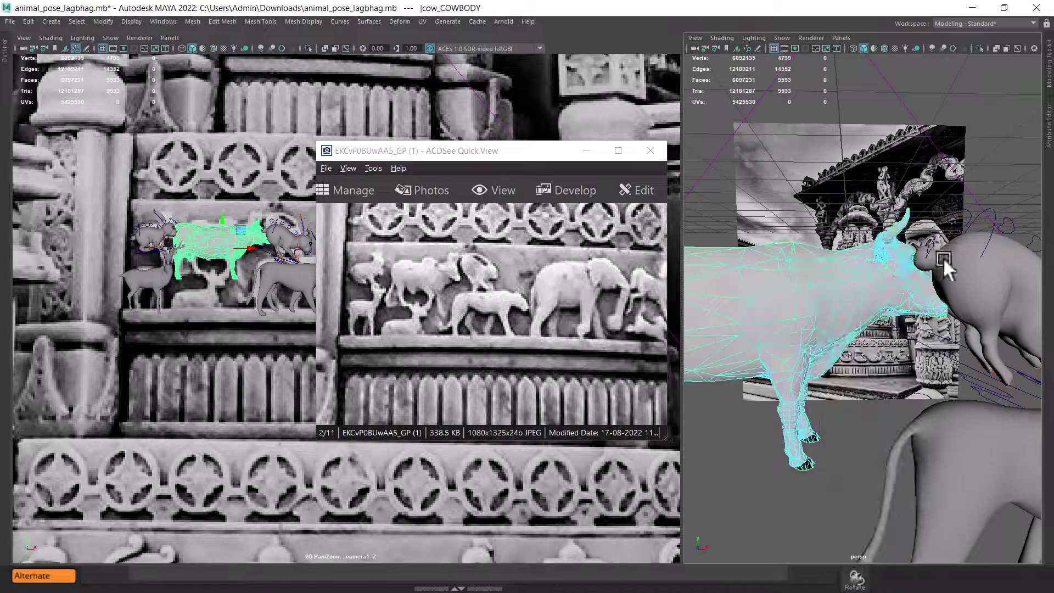
pyautogui.moveTo(1027, 185); pyautogui.dragTo(861, 364)
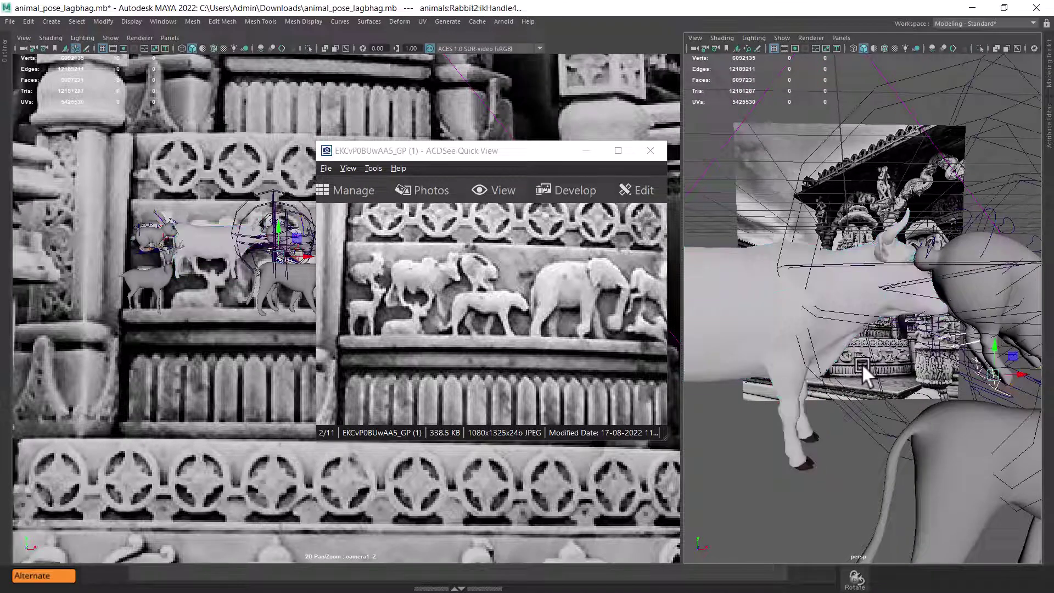
pyautogui.click(784, 334)
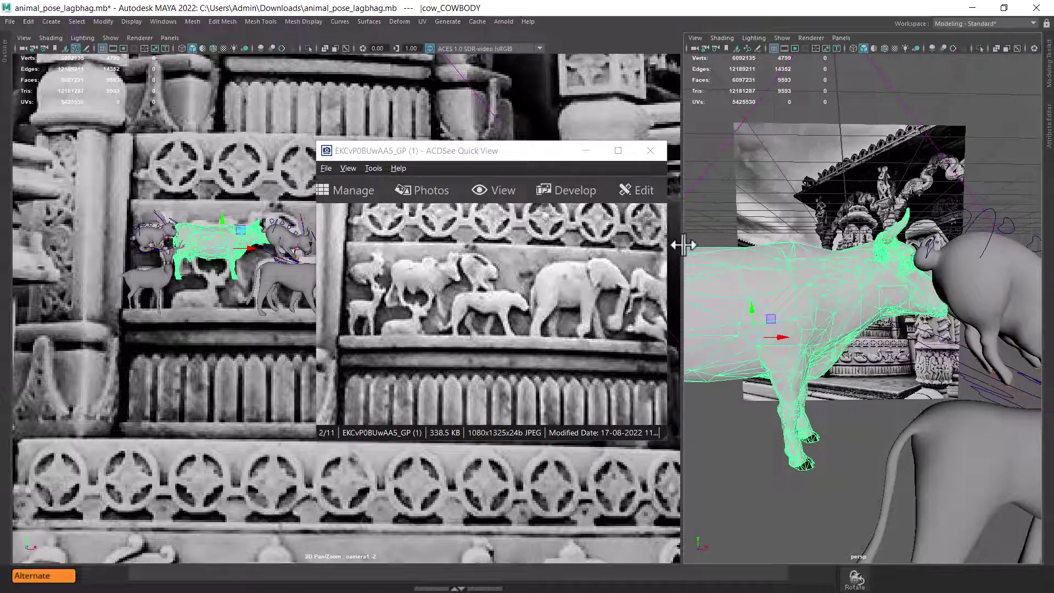
pyautogui.moveTo(680, 244); pyautogui.dragTo(643, 247)
pyautogui.moveTo(541, 148); pyautogui.dragTo(436, 175)
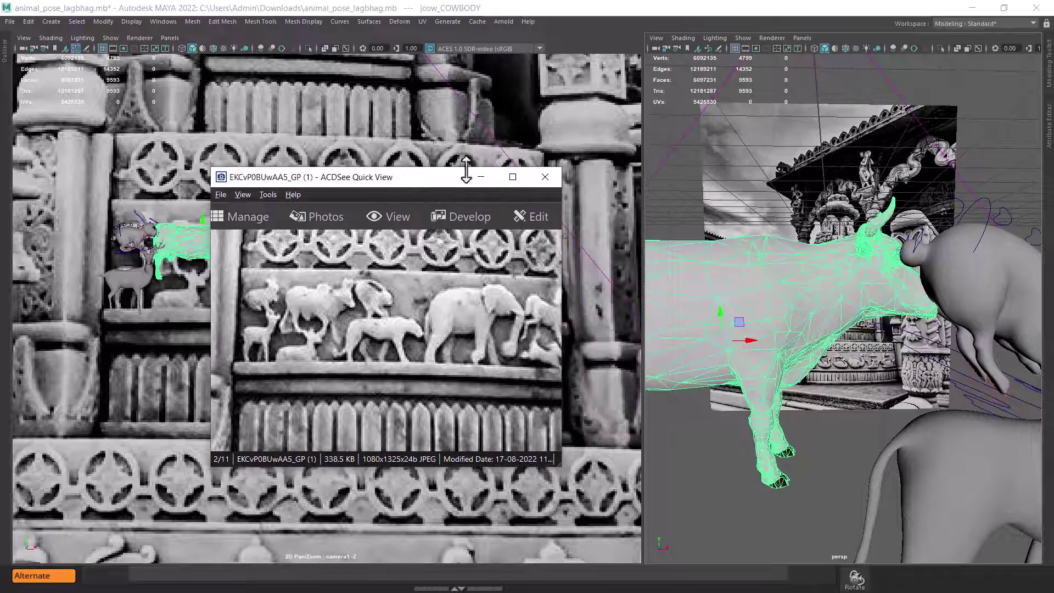
# Show only polygon meshes in the perspective view and box-select the faces of the cow's front half
pyautogui.click(743, 38)
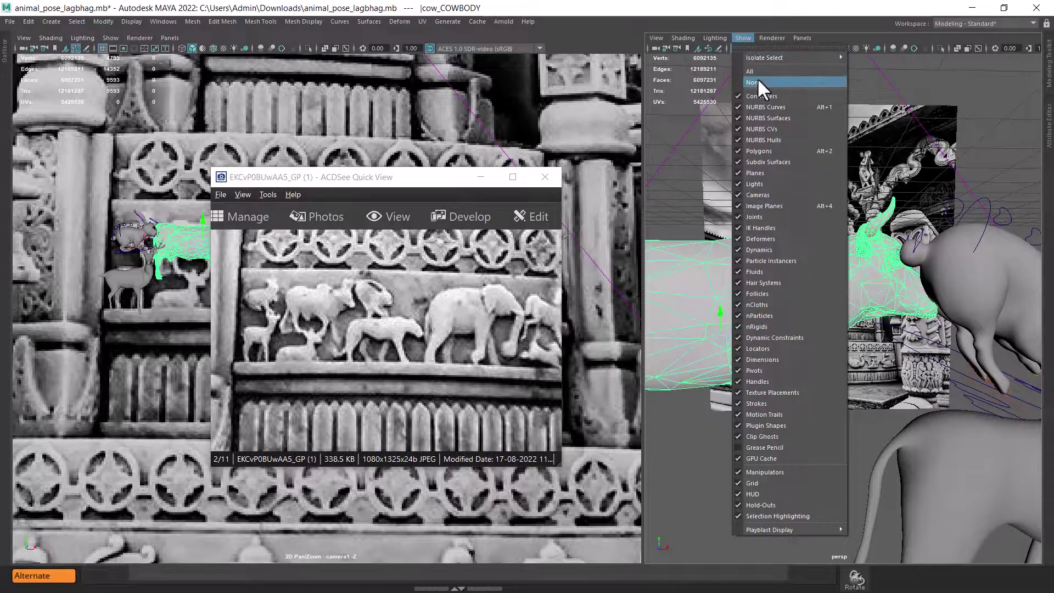
pyautogui.click(755, 82)
pyautogui.click(738, 38)
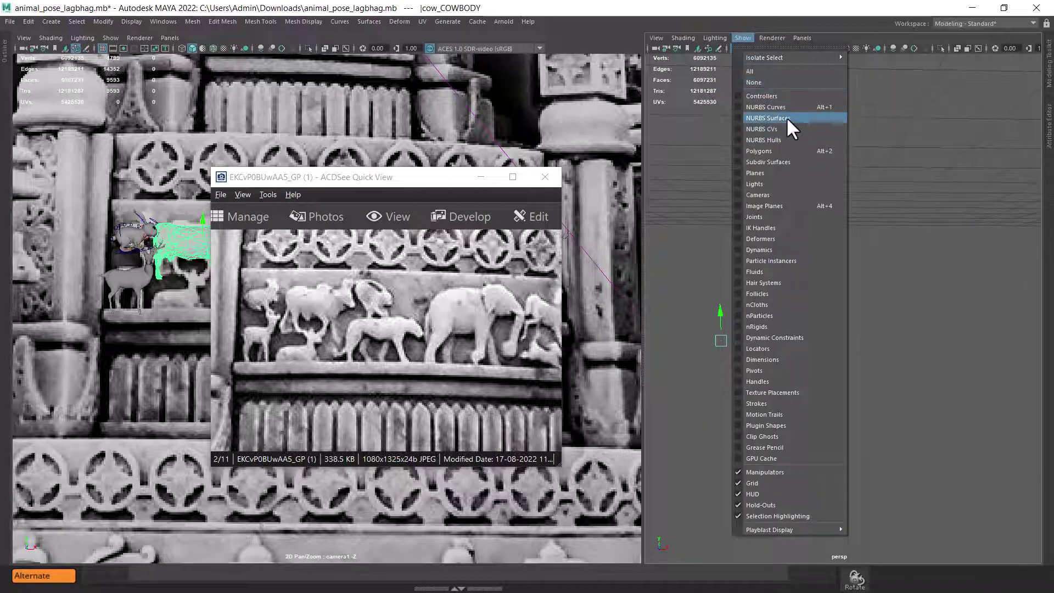
pyautogui.click(785, 149)
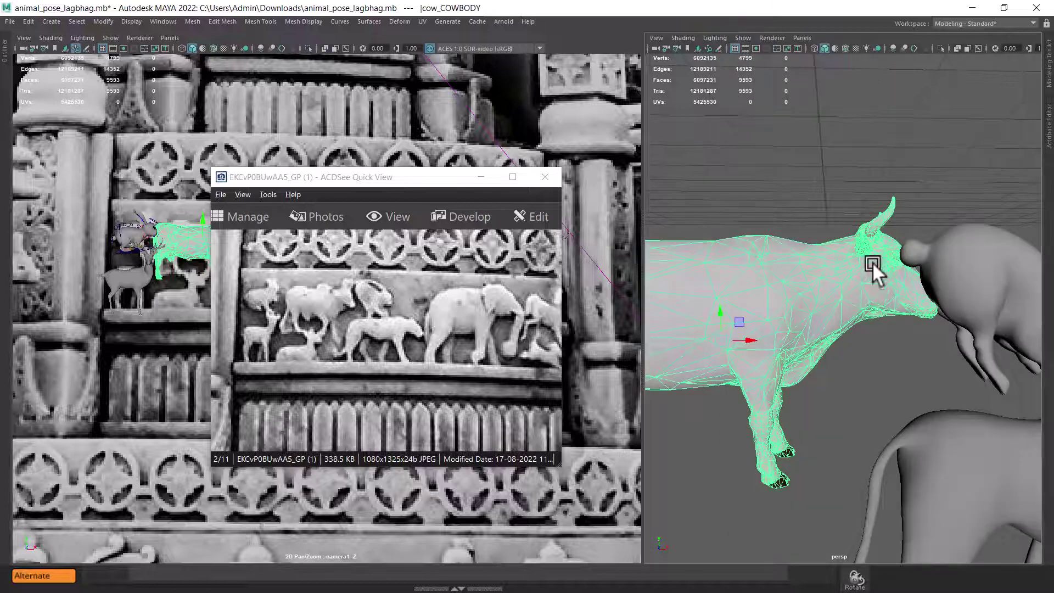
pyautogui.moveTo(927, 162); pyautogui.dragTo(930, 192, button='right')
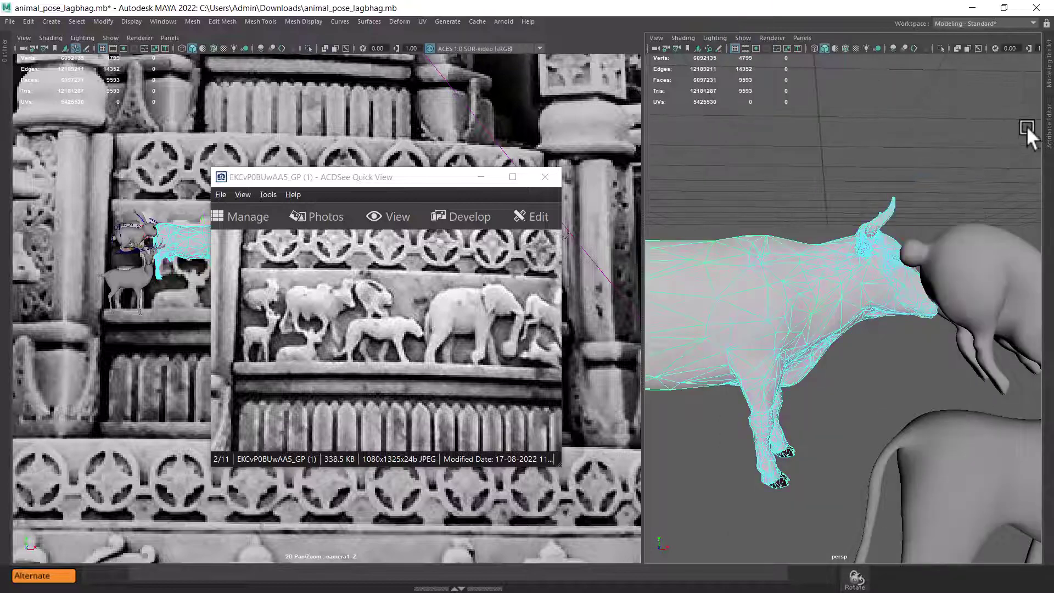
pyautogui.moveTo(1027, 128); pyautogui.dragTo(816, 386)
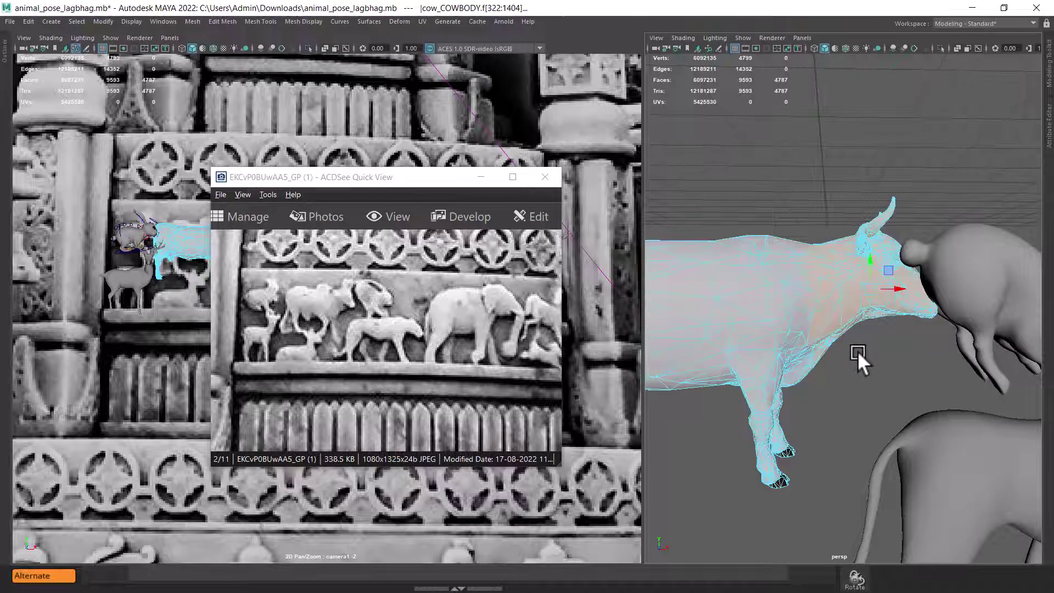
# Turn on soft select with B and shrink the falloff radius toward the cow's head
pyautogui.moveTo(858, 350)
pyautogui.keyDown('alt'); pyautogui.mouseDown()
pyautogui.moveTo(839, 329)
pyautogui.moveTo(841, 301)
pyautogui.moveTo(851, 348)
pyautogui.moveTo(849, 330)
pyautogui.moveTo(866, 324)
pyautogui.moveTo(823, 301)
pyautogui.moveTo(796, 301)
pyautogui.moveTo(845, 307)
pyautogui.mouseUp(); pyautogui.keyUp('alt')
pyautogui.moveTo(412, 177); pyautogui.dragTo(468, 360)
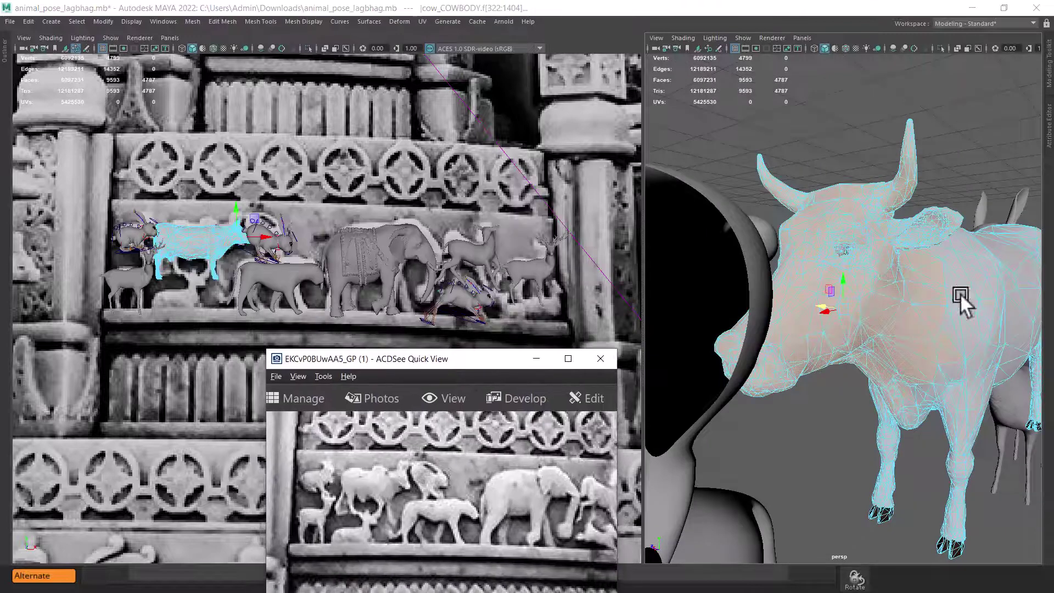
pyautogui.moveTo(960, 293)
pyautogui.keyDown('alt'); pyautogui.mouseDown()
pyautogui.moveTo(1035, 298)
pyautogui.moveTo(849, 308)
pyautogui.moveTo(933, 289)
pyautogui.moveTo(838, 302)
pyautogui.mouseUp(); pyautogui.keyUp('alt')
pyautogui.press('b')
pyautogui.moveTo(828, 301)
pyautogui.keyDown('alt'); pyautogui.mouseDown(button='right')
pyautogui.moveTo(811, 300)
pyautogui.moveTo(814, 334)
pyautogui.moveTo(829, 311)
pyautogui.mouseUp(button='right'); pyautogui.keyUp('alt')
pyautogui.moveTo(830, 310)
pyautogui.mouseDown()
pyautogui.moveTo(788, 323)
pyautogui.moveTo(826, 297)
pyautogui.moveTo(799, 308)
pyautogui.mouseUp()
# Rotate the soft-selected head and forequarters upward in the perspective view
pyautogui.press('e')
pyautogui.press('f')
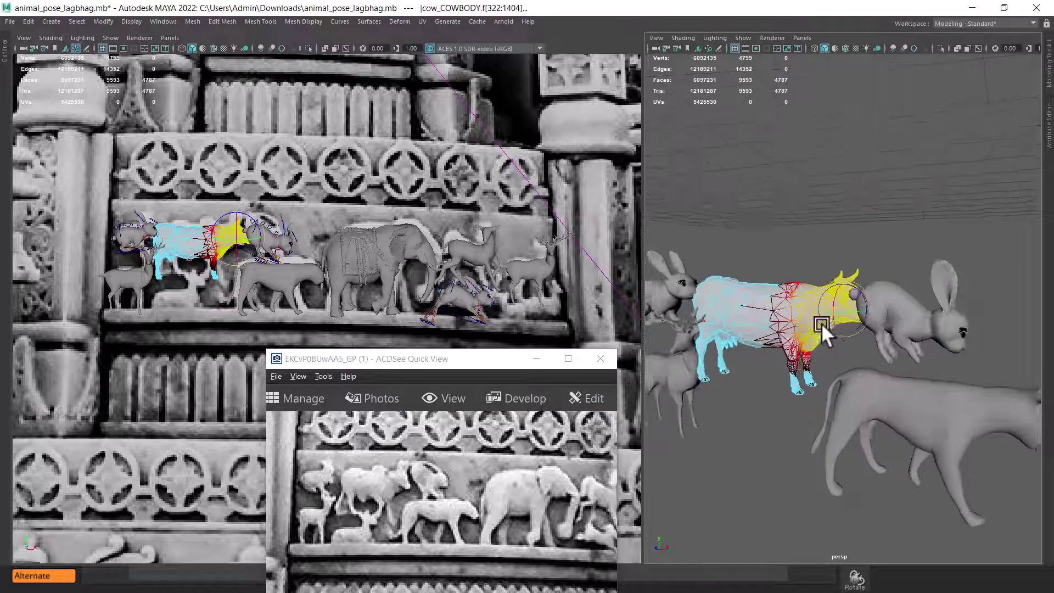
pyautogui.moveTo(852, 310); pyautogui.dragTo(876, 370)
pyautogui.scroll(-5, 839, 299)
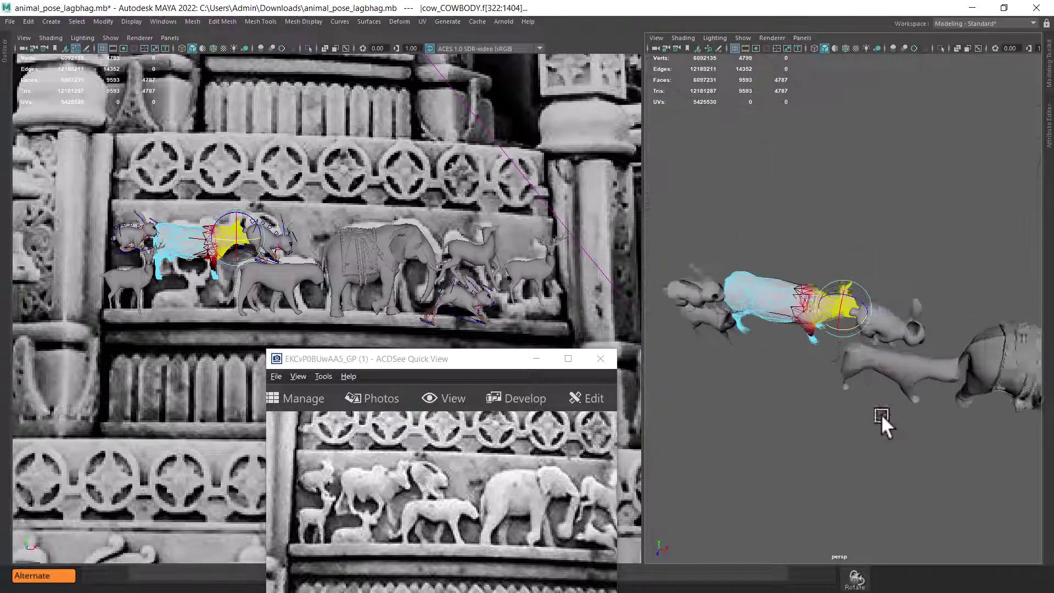
# In the top view, turn the cow's head sideways toward the rabbit
pyautogui.press('space')
pyautogui.moveTo(909, 321); pyautogui.dragTo(856, 323)
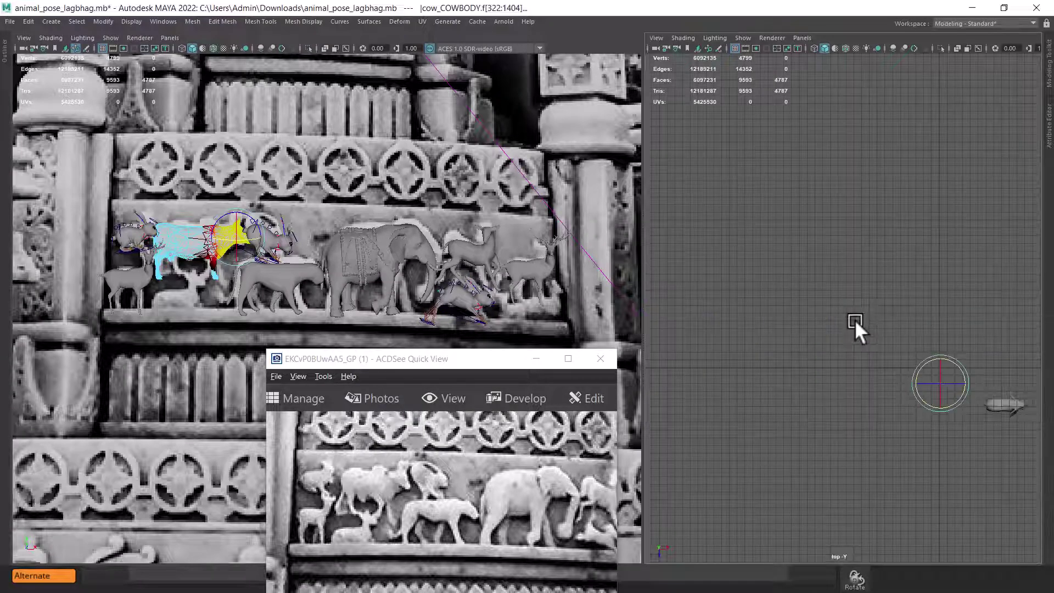
pyautogui.press('f')
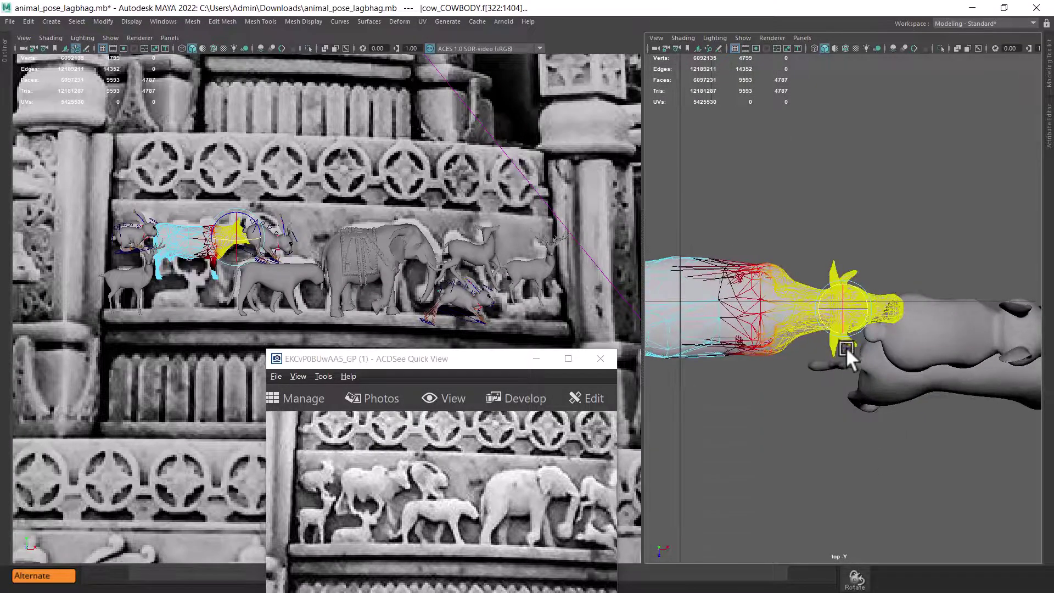
pyautogui.moveTo(864, 292)
pyautogui.mouseDown()
pyautogui.moveTo(832, 321)
pyautogui.moveTo(858, 314)
pyautogui.moveTo(852, 306)
pyautogui.moveTo(828, 328)
pyautogui.mouseUp()
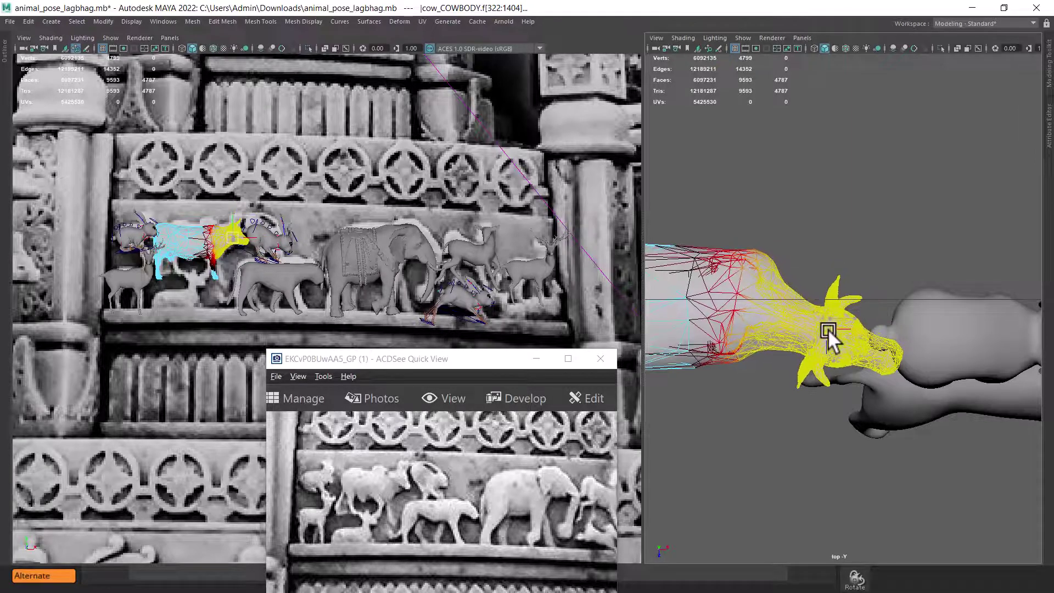
# Return to the perspective view, switch the cow to Object mode, and deselect it
pyautogui.press('space')
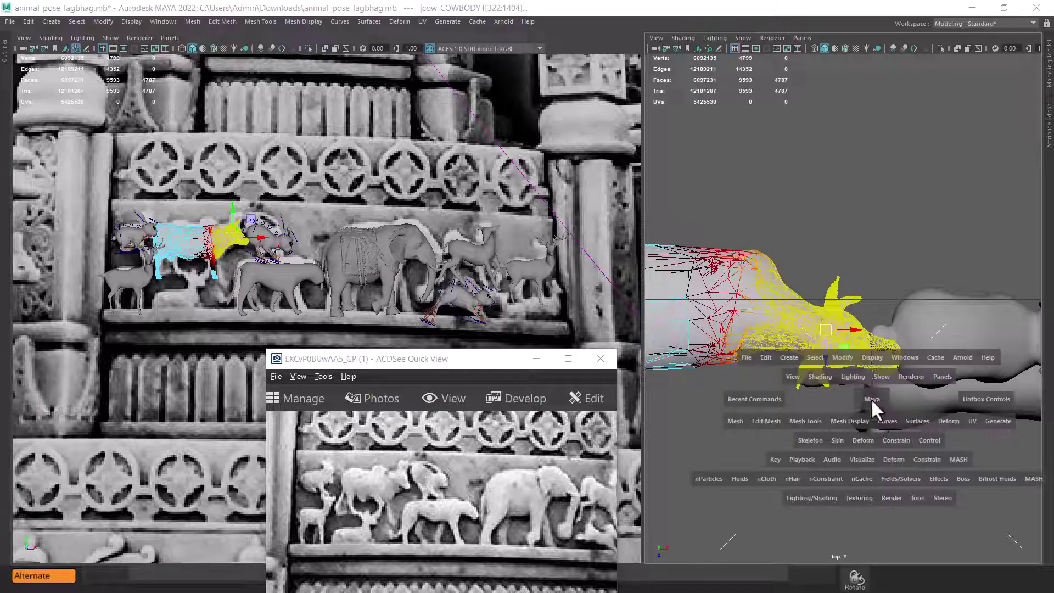
pyautogui.moveTo(871, 399)
pyautogui.mouseDown()
pyautogui.moveTo(879, 263)
pyautogui.moveTo(903, 331)
pyautogui.moveTo(880, 287)
pyautogui.moveTo(878, 318)
pyautogui.mouseUp()
pyautogui.scroll(3, 874, 321)
pyautogui.scroll(3, 873, 321)
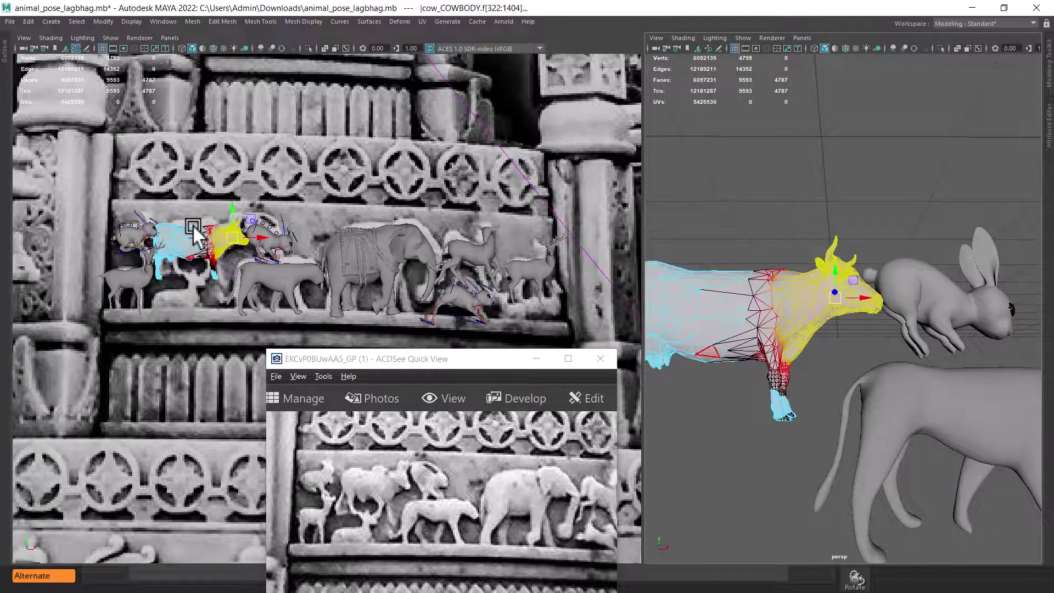
pyautogui.moveTo(812, 292); pyautogui.dragTo(854, 211, button='right')
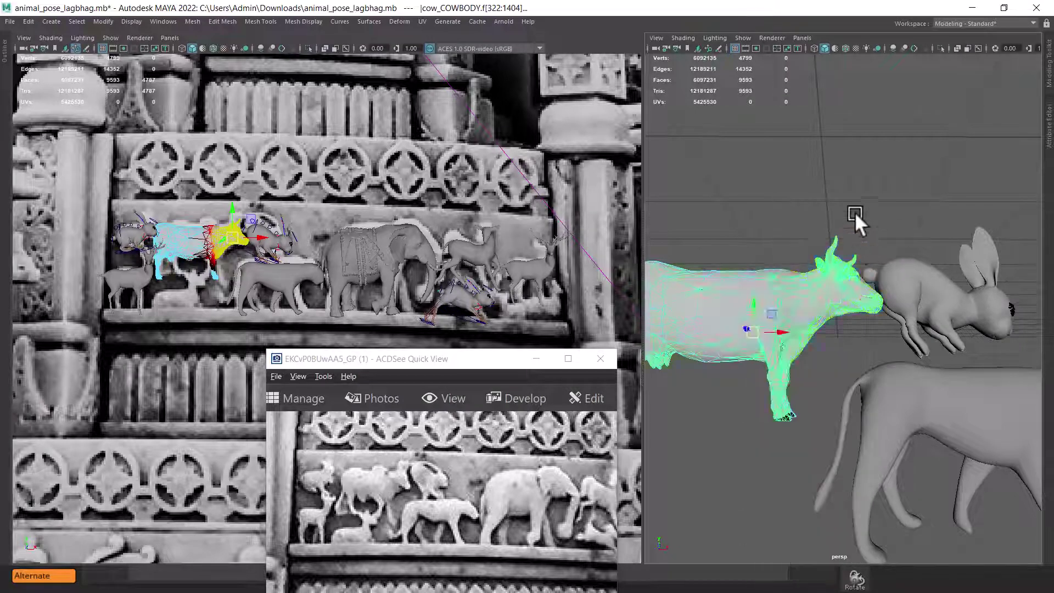
pyautogui.click(854, 212)
pyautogui.keyDown('alt'); pyautogui.moveTo(867, 284); pyautogui.dragTo(861, 285); pyautogui.keyUp('alt')
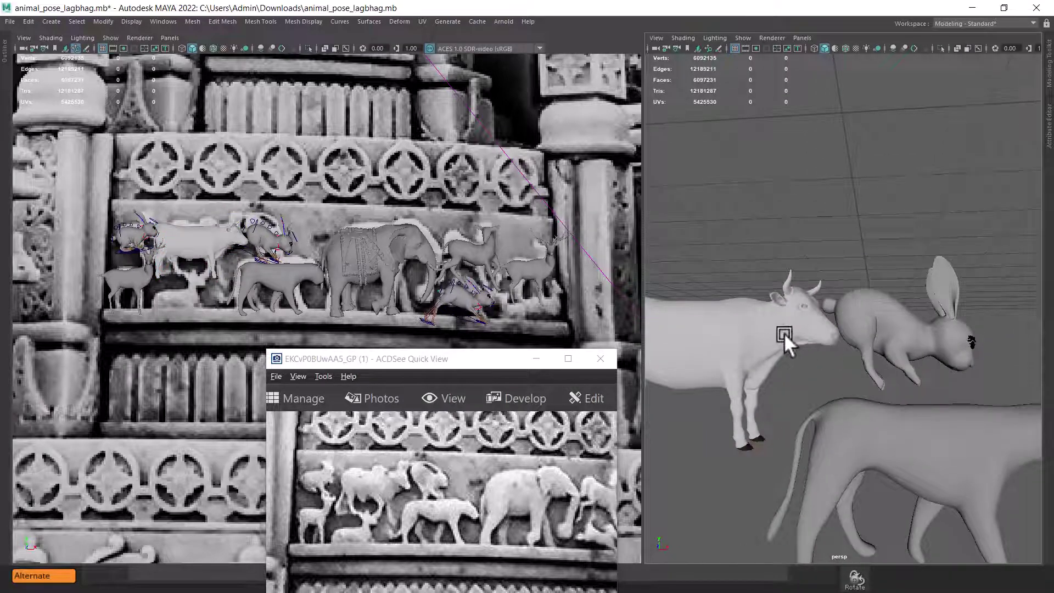
# Orbit to the cow's legs, switch to face mode, and select the front hoof faces
pyautogui.click(212, 251)
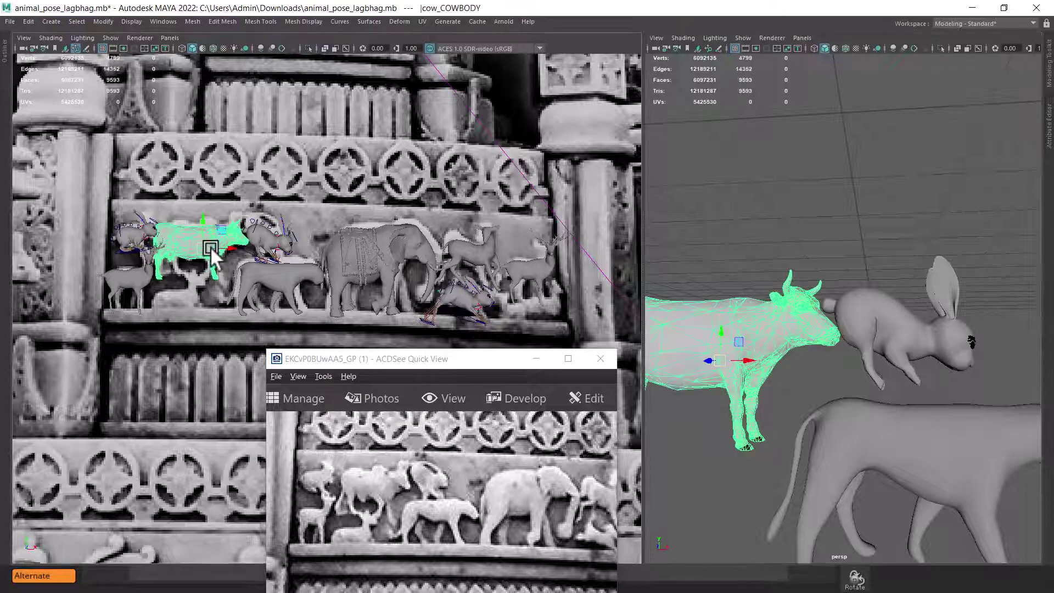
pyautogui.moveTo(789, 407)
pyautogui.keyDown('alt'); pyautogui.mouseDown()
pyautogui.moveTo(857, 396)
pyautogui.moveTo(831, 358)
pyautogui.mouseUp(); pyautogui.keyUp('alt')
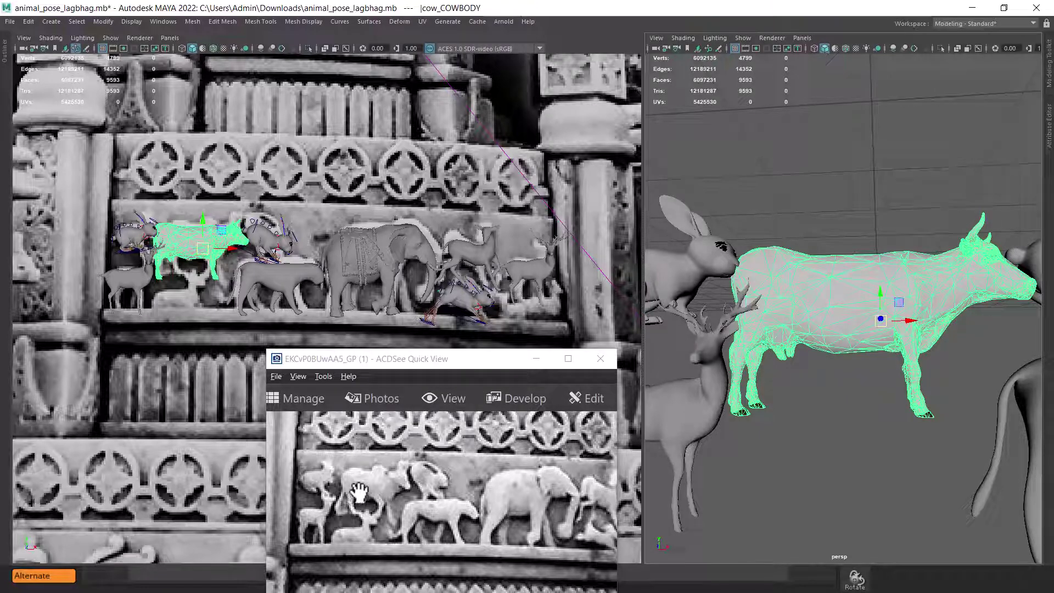
pyautogui.moveTo(771, 361)
pyautogui.keyDown('alt'); pyautogui.mouseDown(button='right')
pyautogui.moveTo(818, 296)
pyautogui.moveTo(842, 299)
pyautogui.moveTo(811, 295)
pyautogui.moveTo(836, 307)
pyautogui.moveTo(868, 291)
pyautogui.moveTo(839, 390)
pyautogui.moveTo(831, 373)
pyautogui.moveTo(842, 328)
pyautogui.mouseUp(button='right'); pyautogui.keyUp('alt')
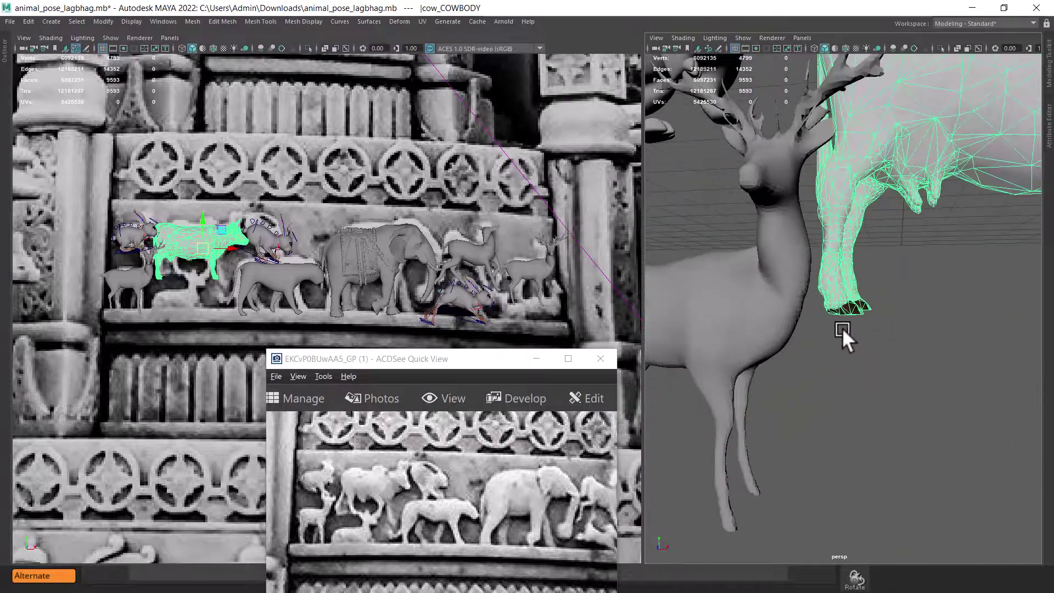
pyautogui.click(903, 274)
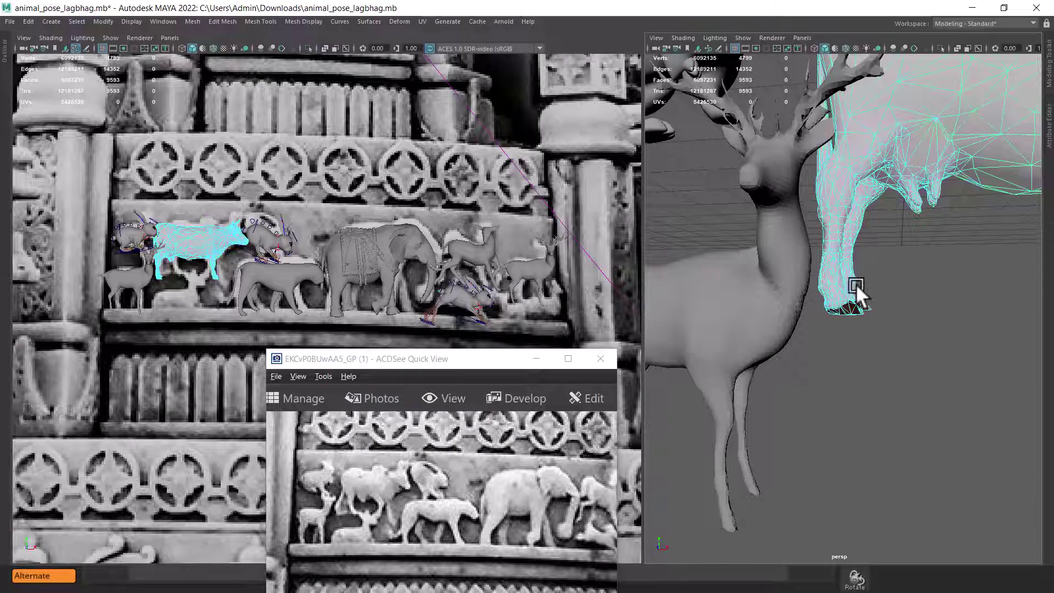
pyautogui.moveTo(864, 282)
pyautogui.keyDown('alt'); pyautogui.mouseDown(button='right')
pyautogui.moveTo(842, 301)
pyautogui.moveTo(838, 322)
pyautogui.mouseUp(button='right'); pyautogui.keyUp('alt')
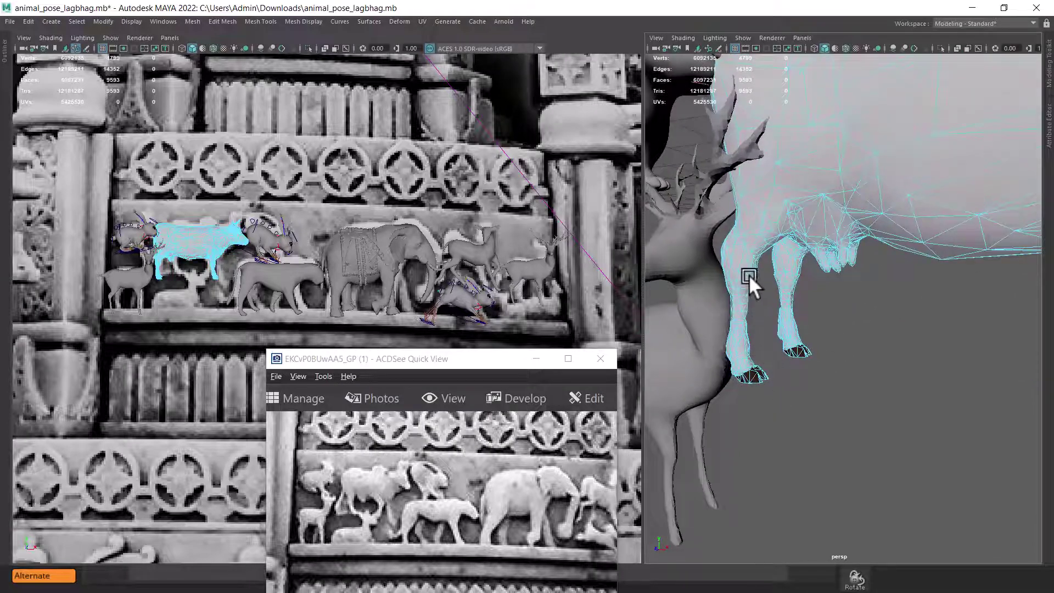
pyautogui.moveTo(747, 275); pyautogui.dragTo(748, 335, button='right')
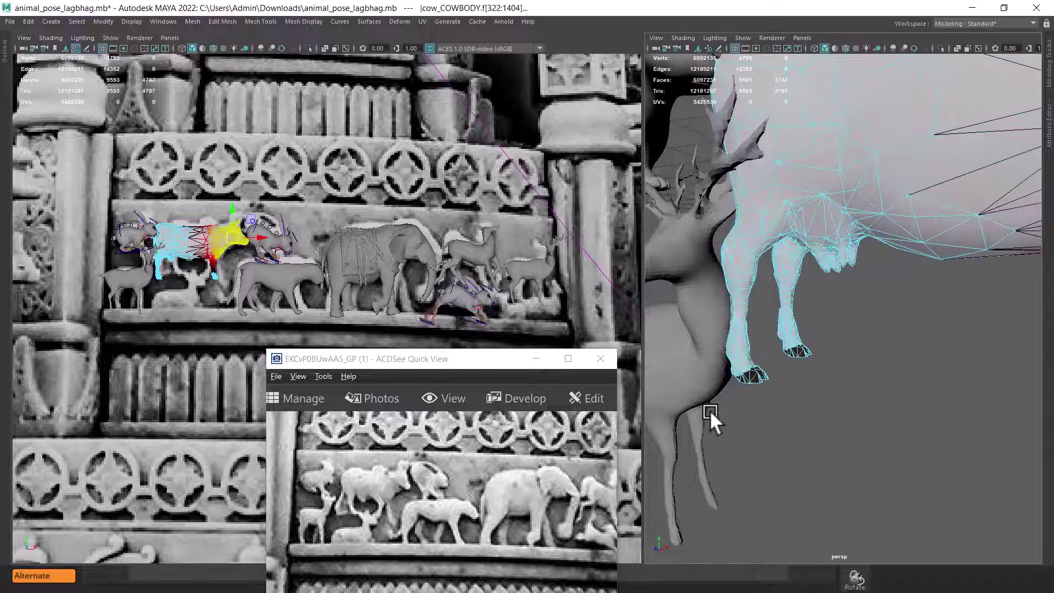
pyautogui.moveTo(713, 404); pyautogui.dragTo(765, 369)
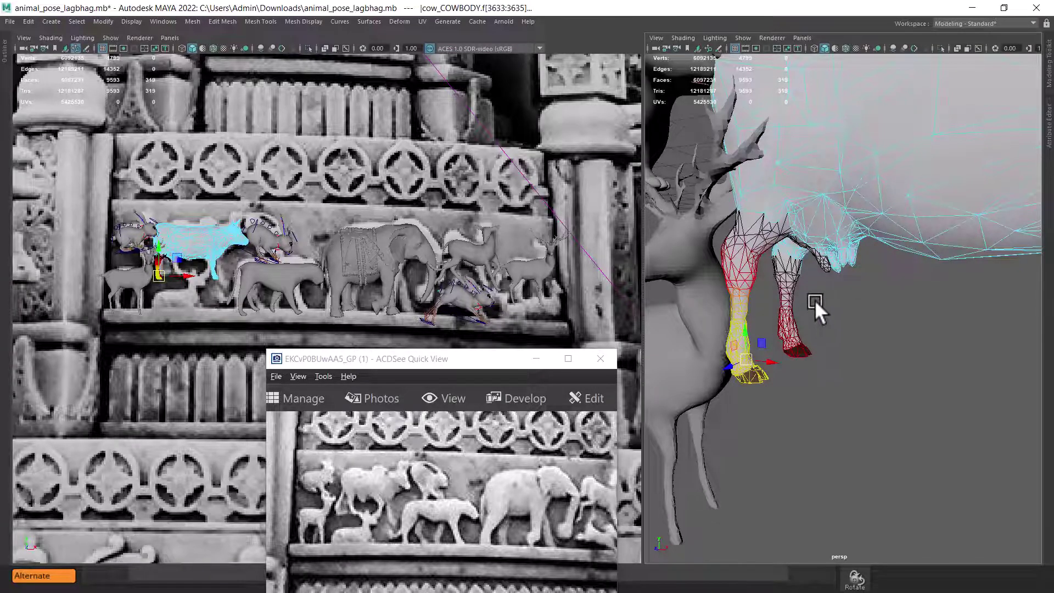
# Open the Attribute Editor and show the Status Line from the hotbox
pyautogui.hotkey('ctrl', 'a')
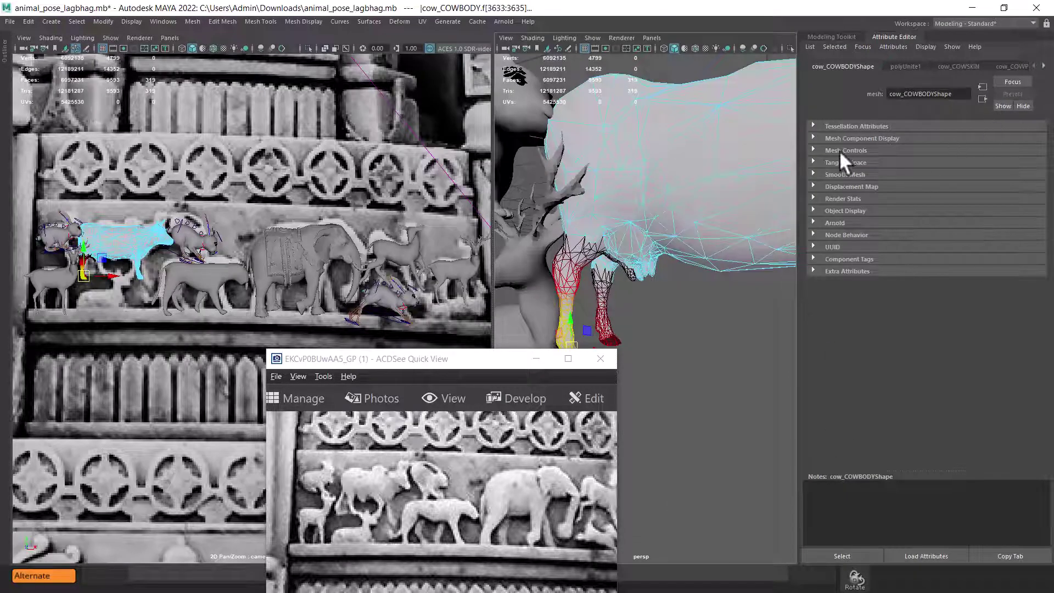
pyautogui.click(714, 216)
pyautogui.press('space')
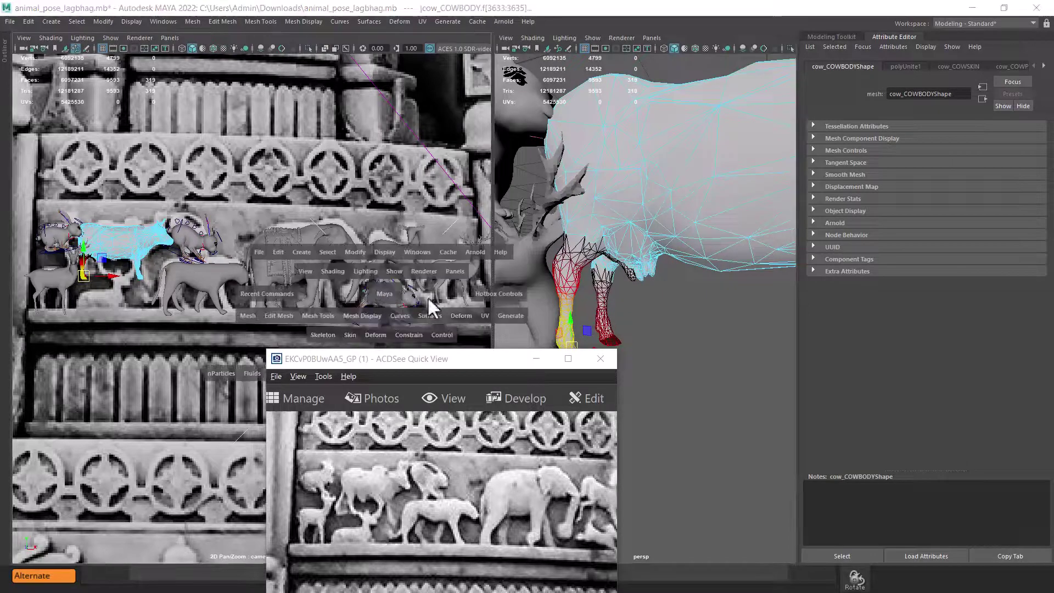
pyautogui.moveTo(688, 303); pyautogui.dragTo(746, 287)
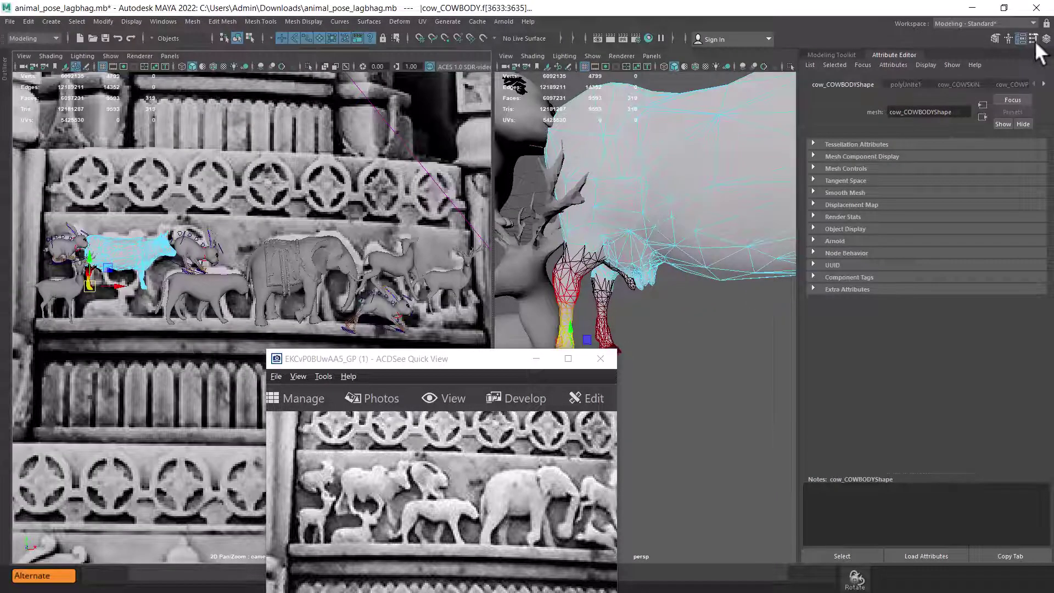
# Set the Move tool's soft selection Falloff mode to Surface and close Tool Settings
pyautogui.click(1034, 39)
pyautogui.moveTo(568, 134); pyautogui.dragTo(886, 110)
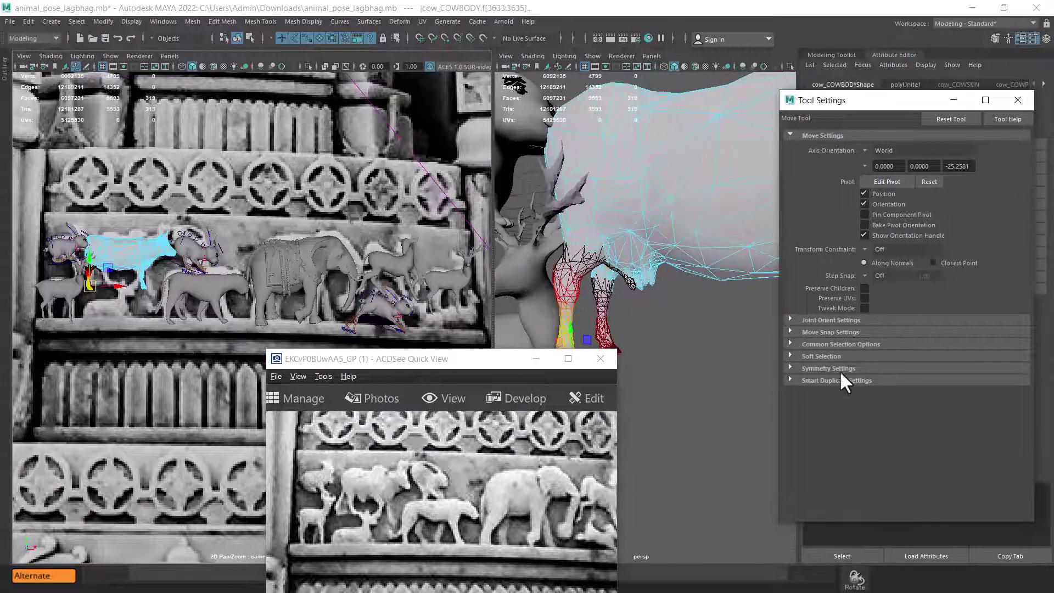
pyautogui.click(841, 355)
pyautogui.click(899, 383)
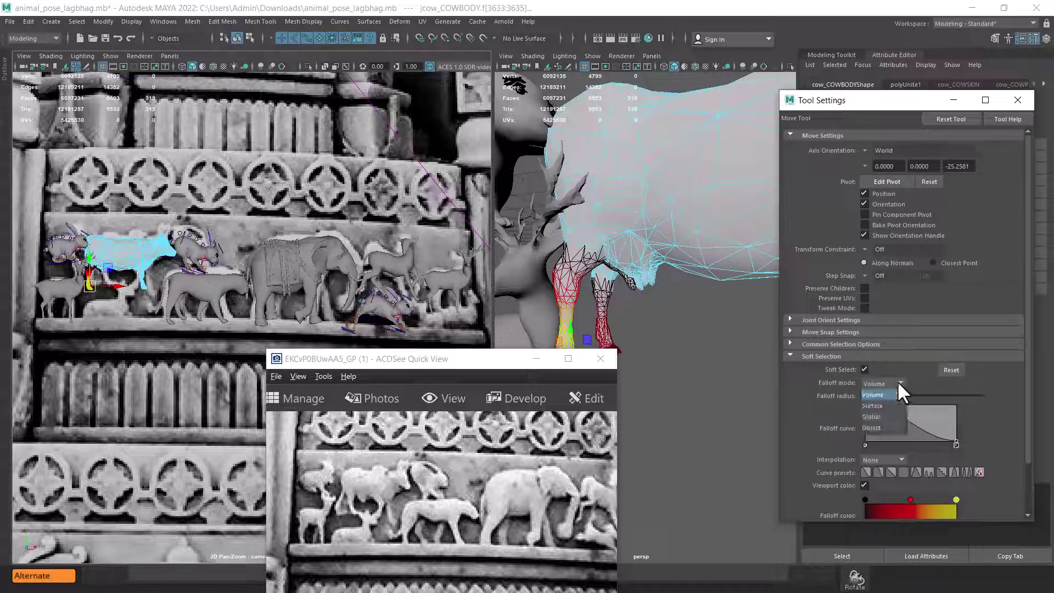
pyautogui.click(889, 405)
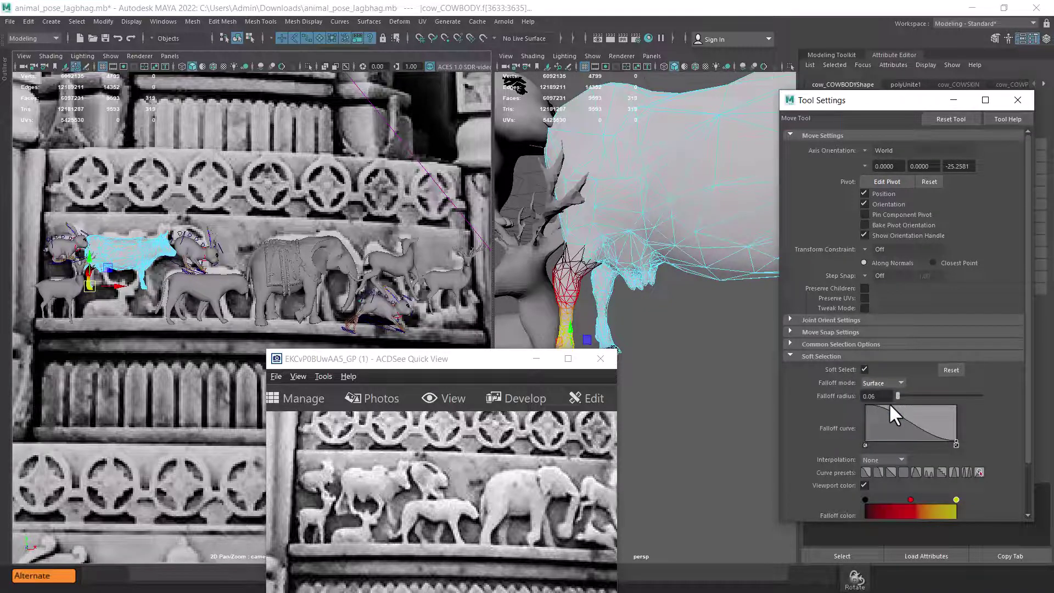
pyautogui.click(1017, 100)
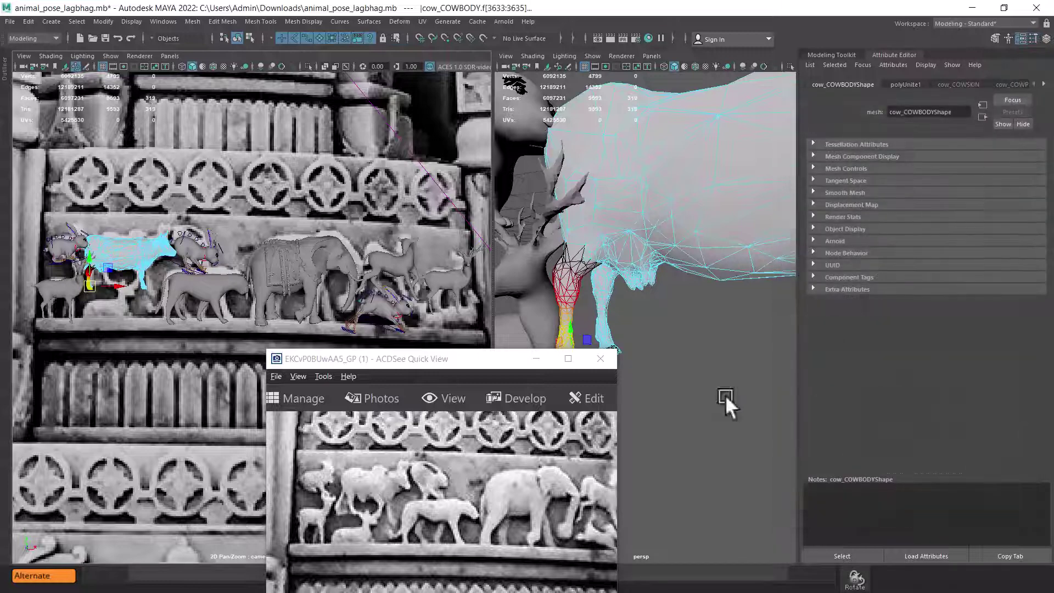
pyautogui.moveTo(442, 358); pyautogui.dragTo(264, 309)
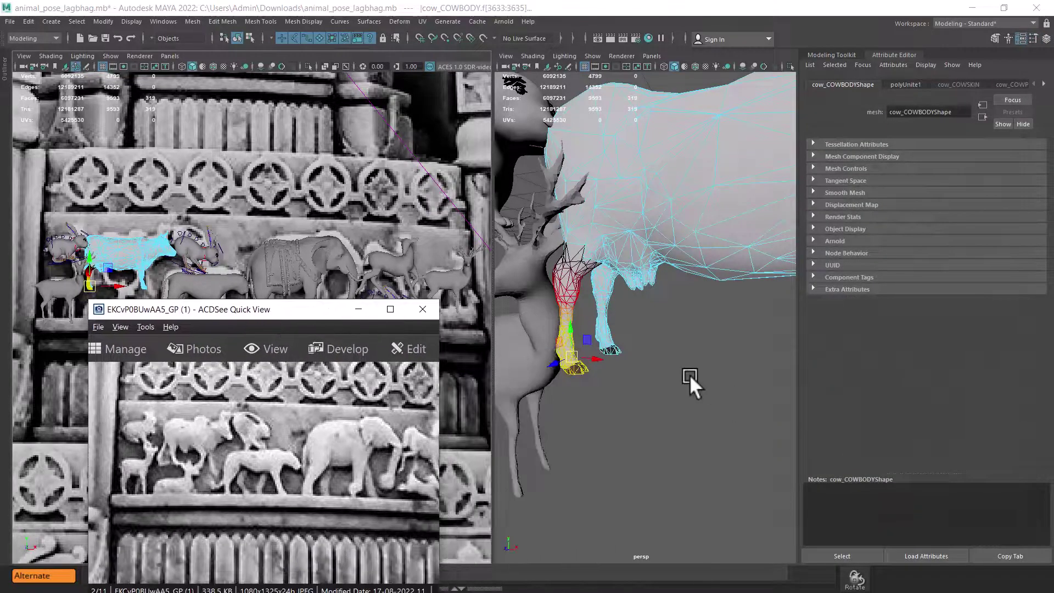
pyautogui.keyDown('alt'); pyautogui.moveTo(689, 374); pyautogui.dragTo(620, 338); pyautogui.keyUp('alt')
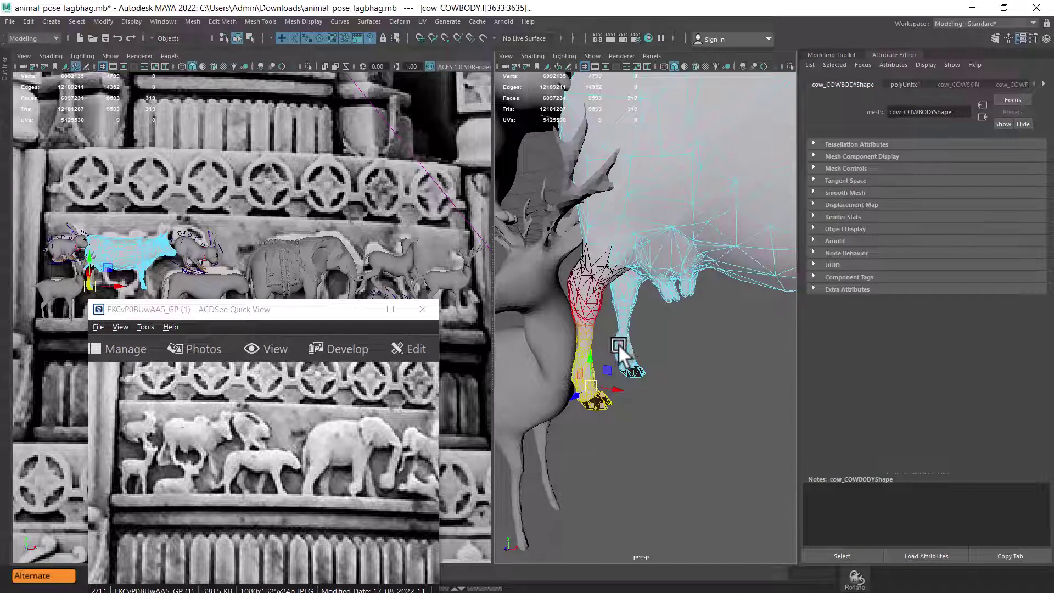
pyautogui.hotkey('shift', '.')
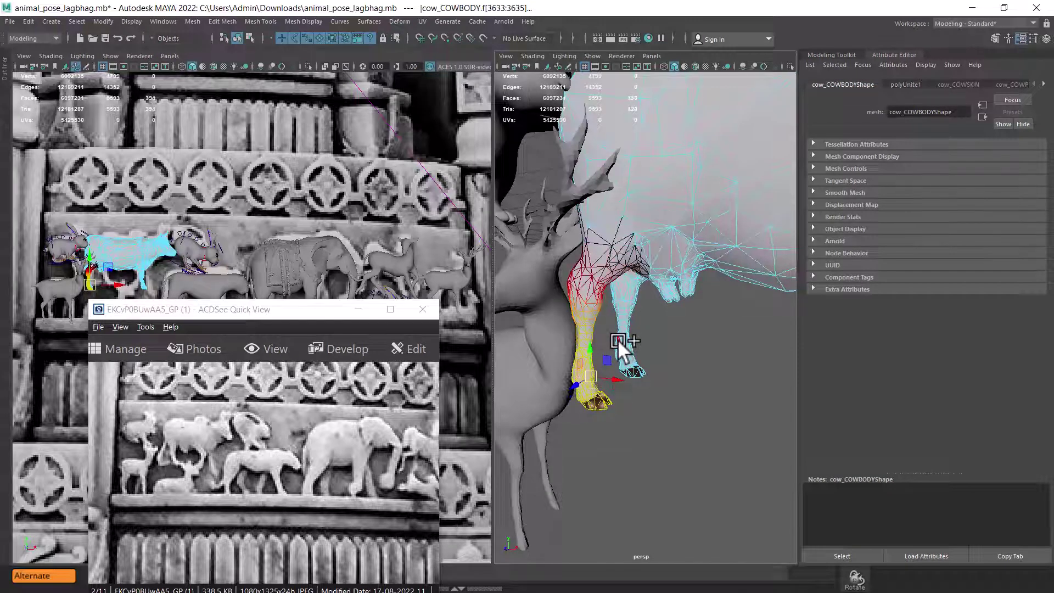
pyautogui.hotkey('shift', '.')
pyautogui.hotkey('shift', '.')
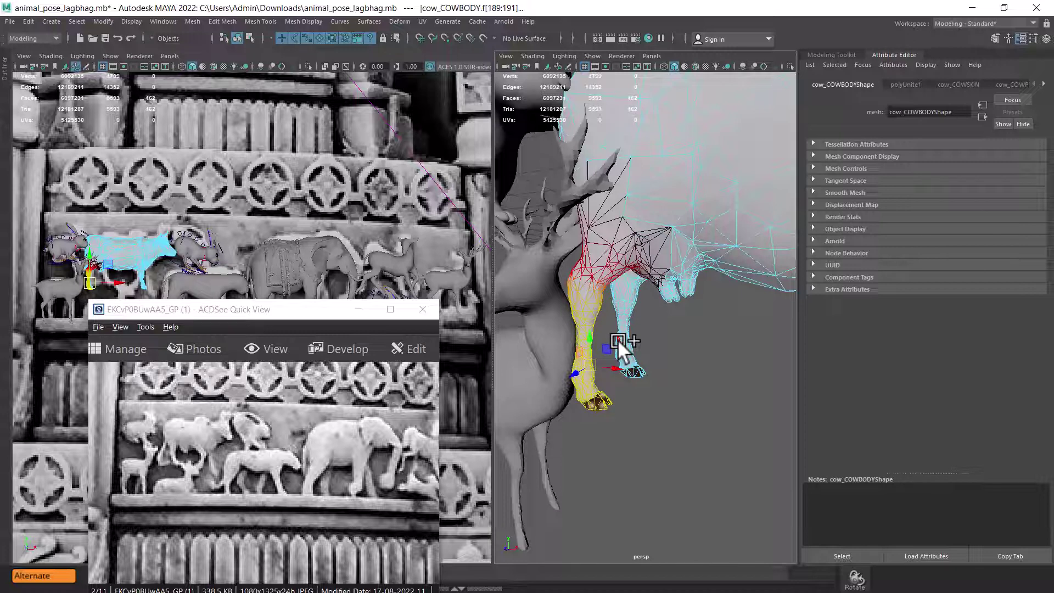
pyautogui.hotkey('shift', '.')
pyautogui.hotkey('shift', '.')
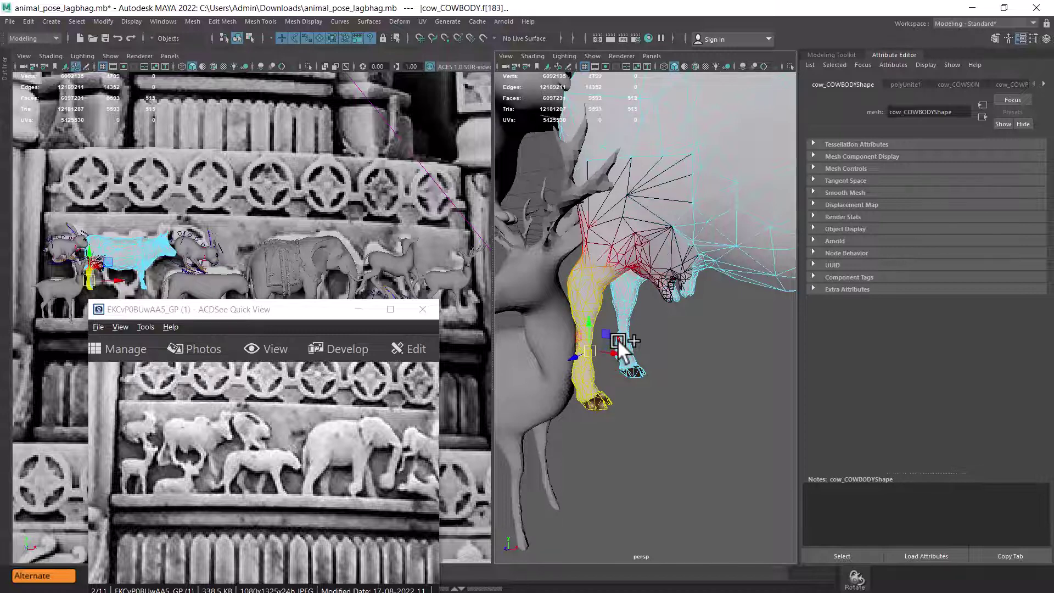
pyautogui.hotkey('shift', '.')
pyautogui.hotkey('shift', '.')
pyautogui.hotkey('shift', '.')
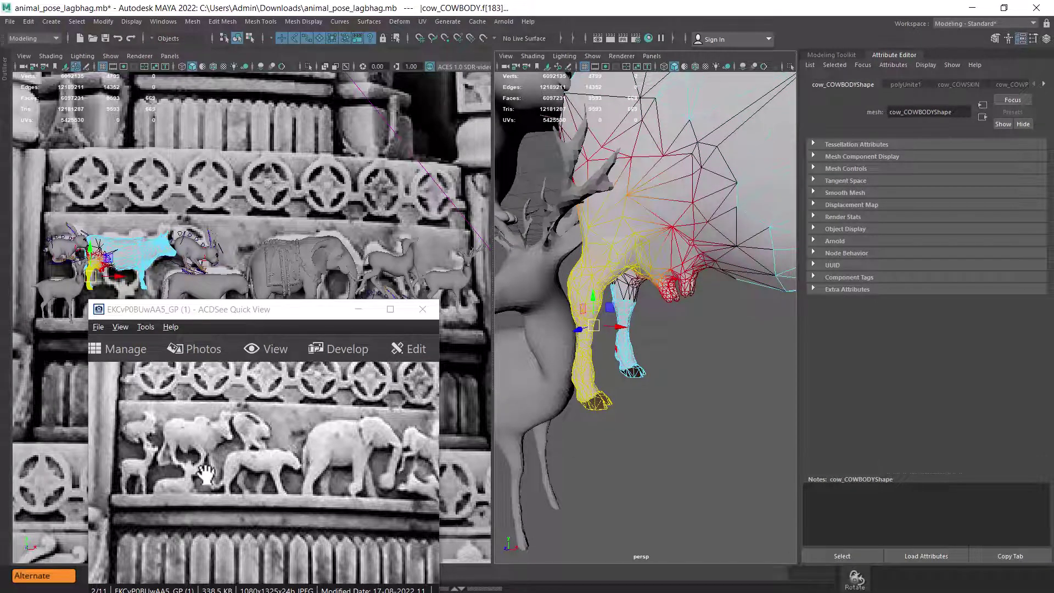
pyautogui.scroll(-5, 653, 386)
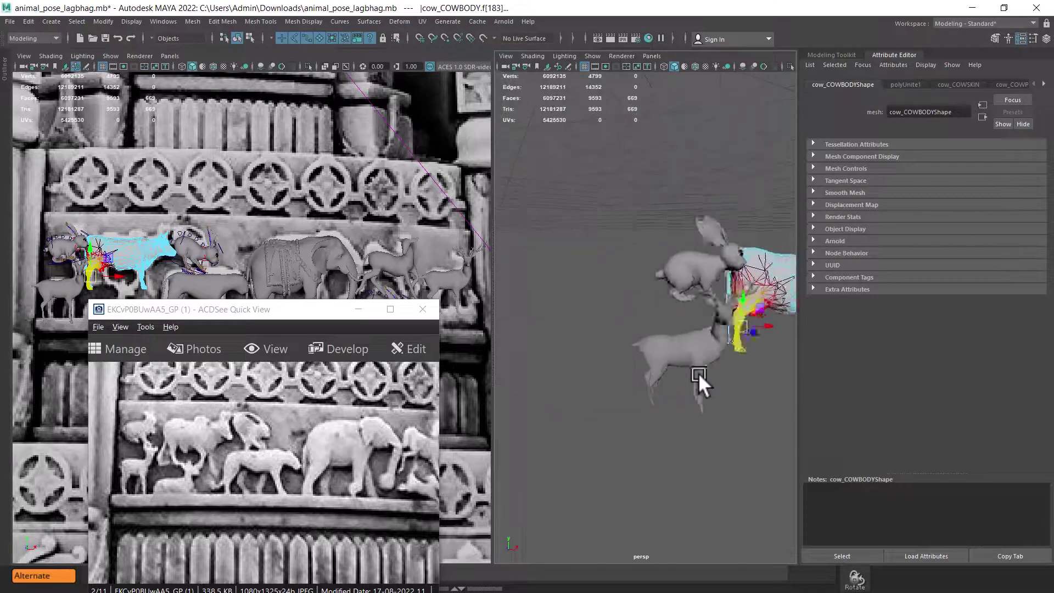
pyautogui.scroll(-3, 697, 372)
pyautogui.scroll(5, 591, 379)
pyautogui.scroll(3, 597, 416)
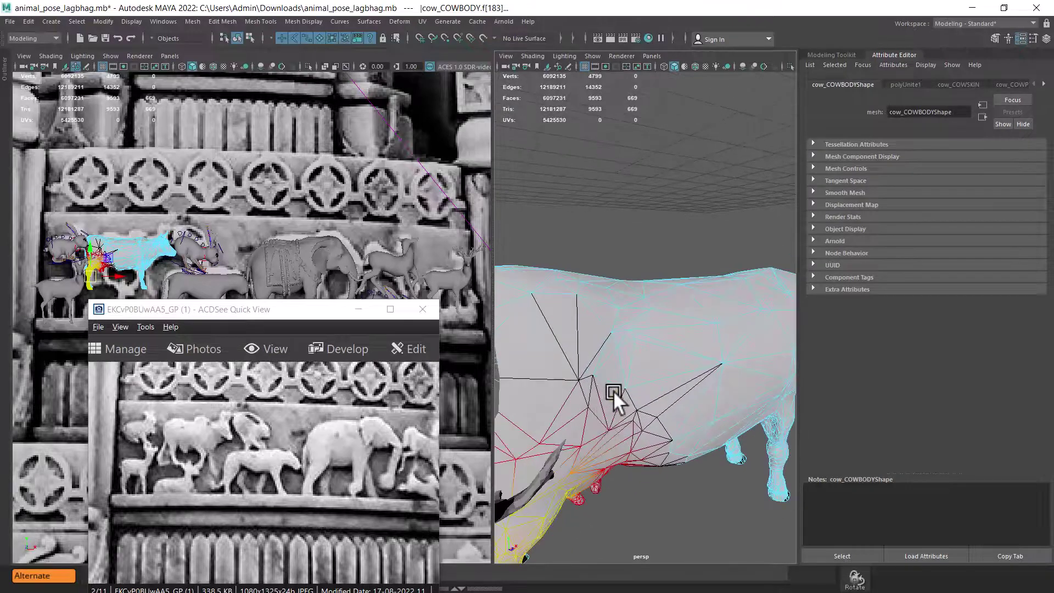
pyautogui.moveTo(613, 390)
pyautogui.keyDown('alt'); pyautogui.mouseDown()
pyautogui.moveTo(629, 354)
pyautogui.moveTo(650, 388)
pyautogui.mouseUp(); pyautogui.keyUp('alt')
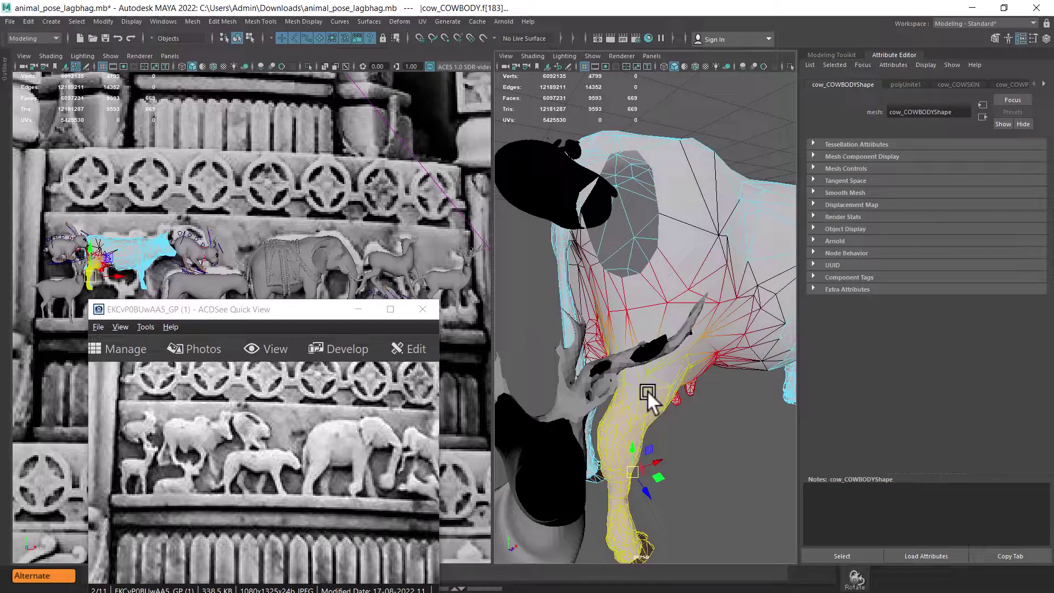
pyautogui.keyDown('alt'); pyautogui.moveTo(651, 413); pyautogui.dragTo(654, 405); pyautogui.keyUp('alt')
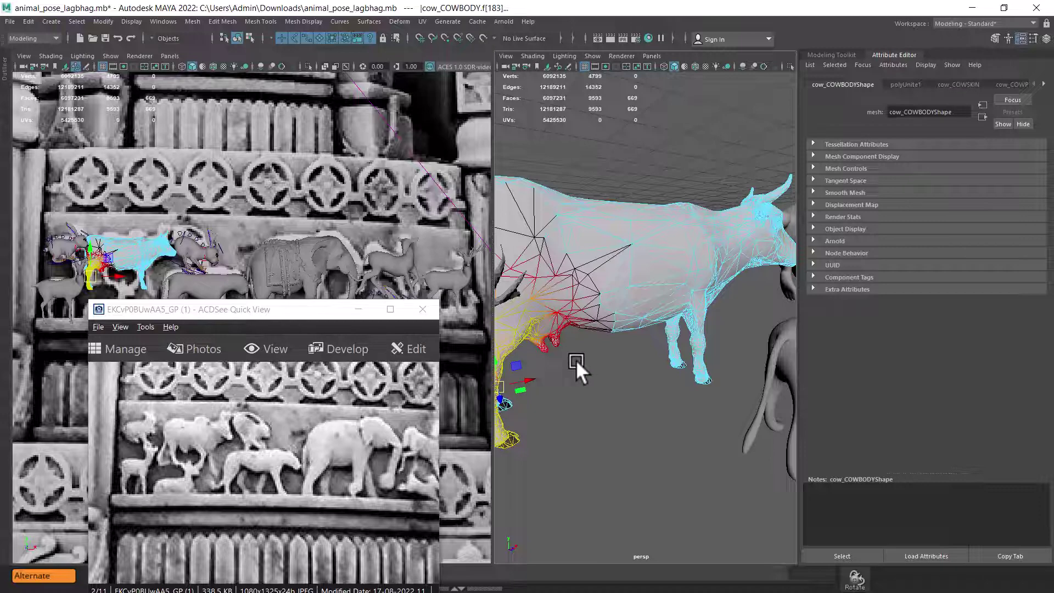
pyautogui.moveTo(575, 359)
pyautogui.keyDown('alt'); pyautogui.mouseDown()
pyautogui.moveTo(610, 370)
pyautogui.moveTo(571, 356)
pyautogui.moveTo(612, 348)
pyautogui.mouseUp(); pyautogui.keyUp('alt')
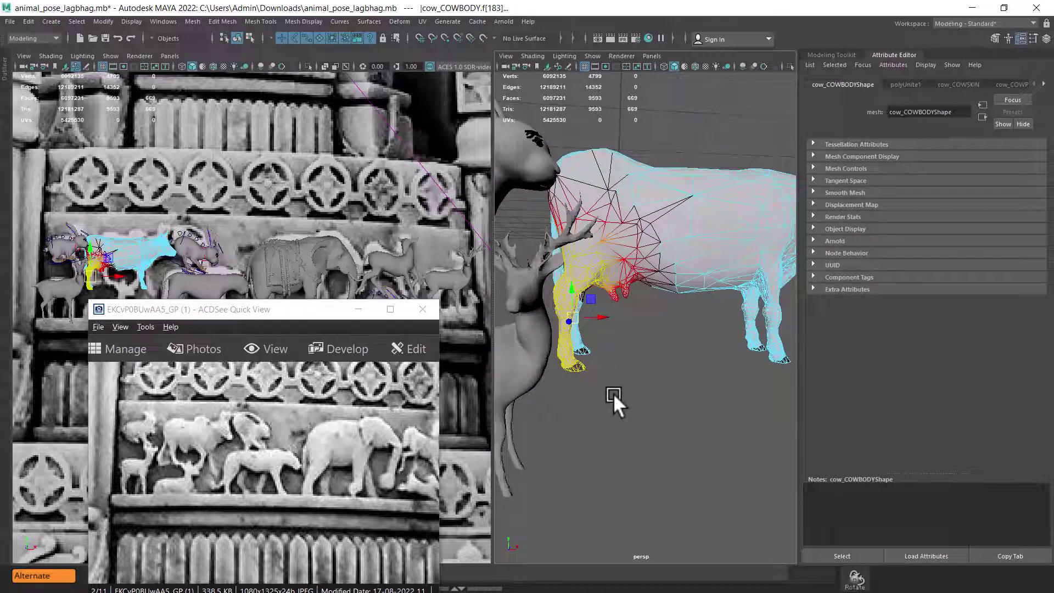
pyautogui.moveTo(310, 314); pyautogui.dragTo(224, 310)
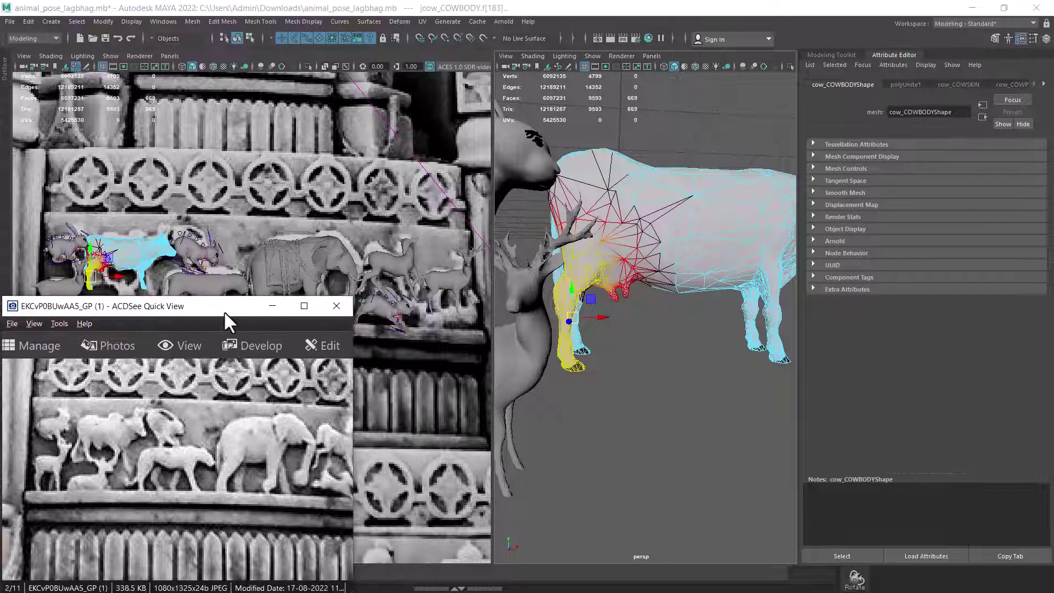
# Nudge the soft-selected front leg slightly sideways with the Move tool, then lower the reference photo
pyautogui.moveTo(646, 378)
pyautogui.keyDown('alt'); pyautogui.mouseDown()
pyautogui.moveTo(636, 369)
pyautogui.moveTo(657, 374)
pyautogui.mouseUp(); pyautogui.keyUp('alt')
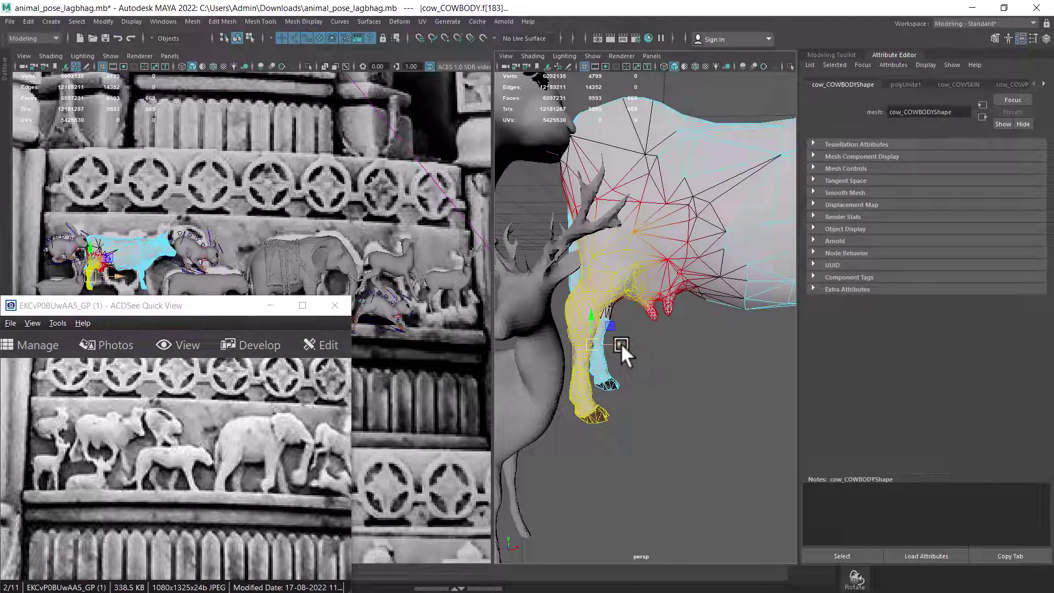
pyautogui.moveTo(620, 343)
pyautogui.mouseDown()
pyautogui.moveTo(673, 341)
pyautogui.moveTo(667, 330)
pyautogui.moveTo(678, 327)
pyautogui.mouseUp()
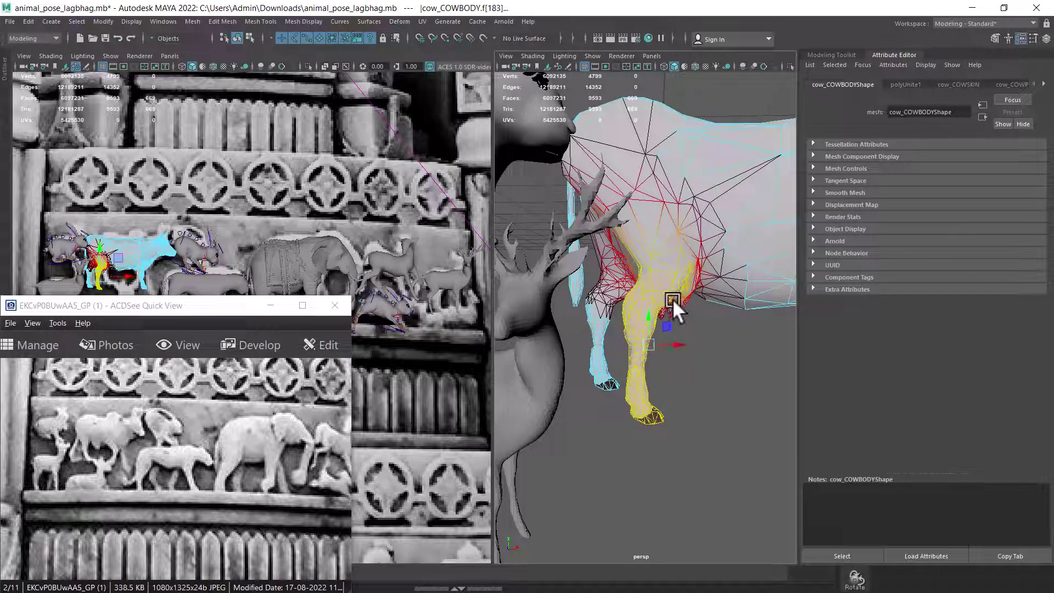
pyautogui.keyDown('alt'); pyautogui.moveTo(665, 317); pyautogui.dragTo(670, 332, button='right'); pyautogui.keyUp('alt')
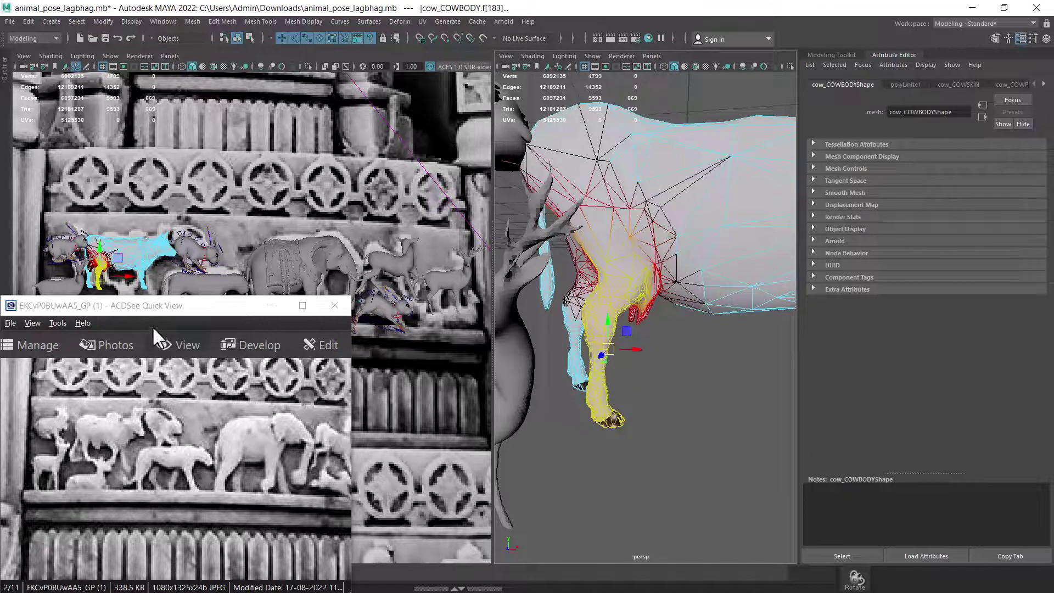
pyautogui.moveTo(154, 305); pyautogui.dragTo(157, 394)
# Rotate the soft-selected front leg into a bent pose and raise it up and forward
pyautogui.click(134, 277)
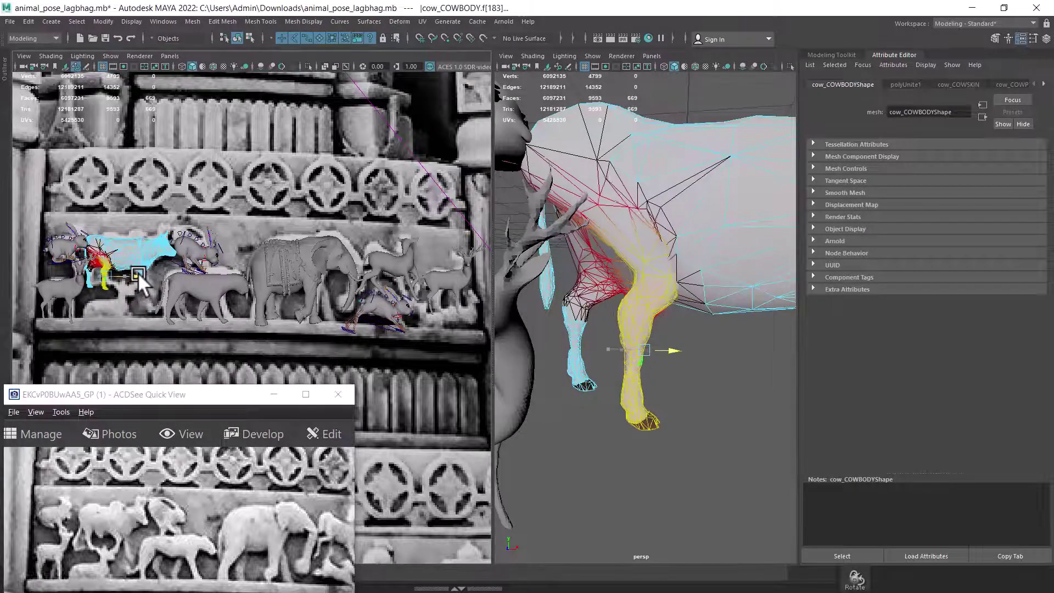
pyautogui.press('e')
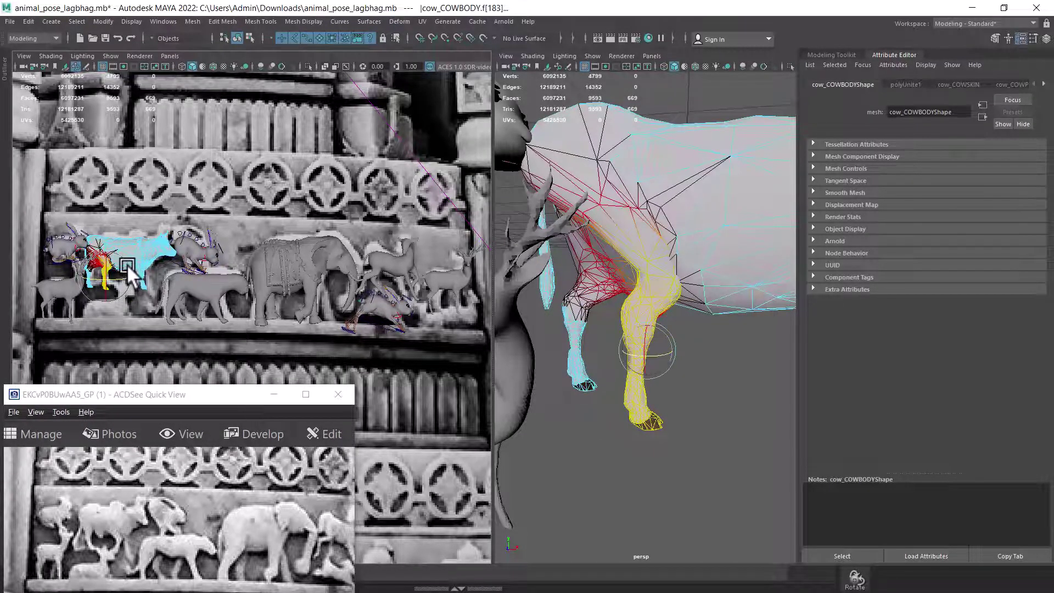
pyautogui.moveTo(136, 278); pyautogui.dragTo(117, 259)
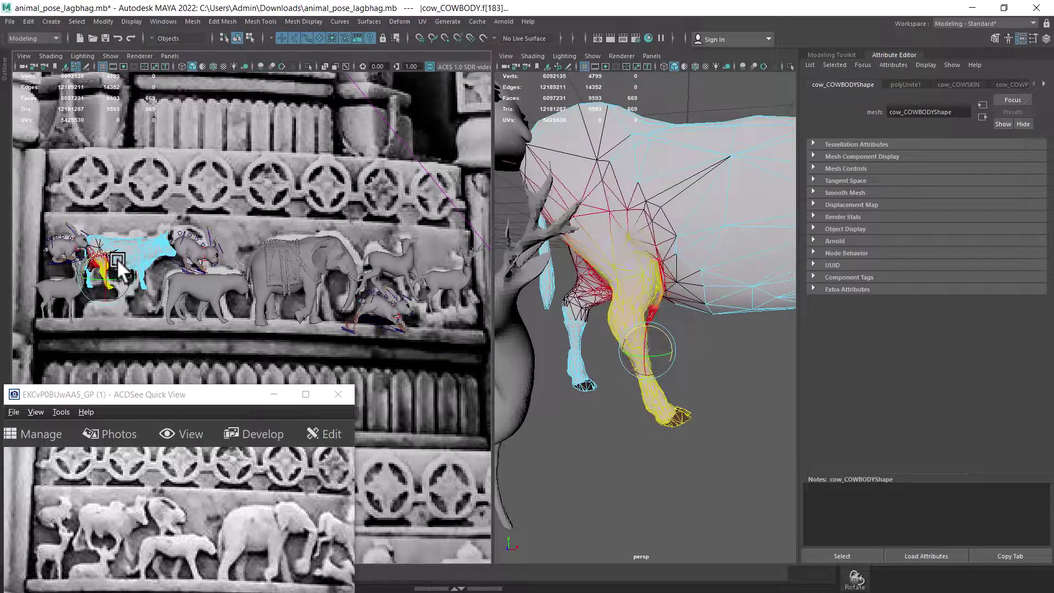
pyautogui.press('w')
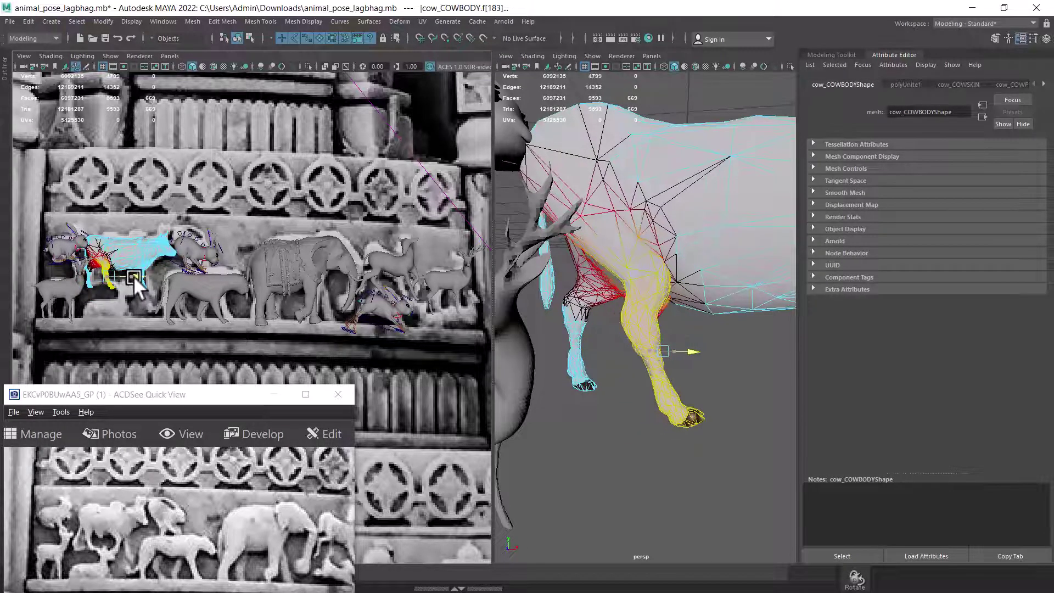
pyautogui.moveTo(134, 276)
pyautogui.mouseDown()
pyautogui.moveTo(111, 250)
pyautogui.moveTo(138, 270)
pyautogui.mouseUp()
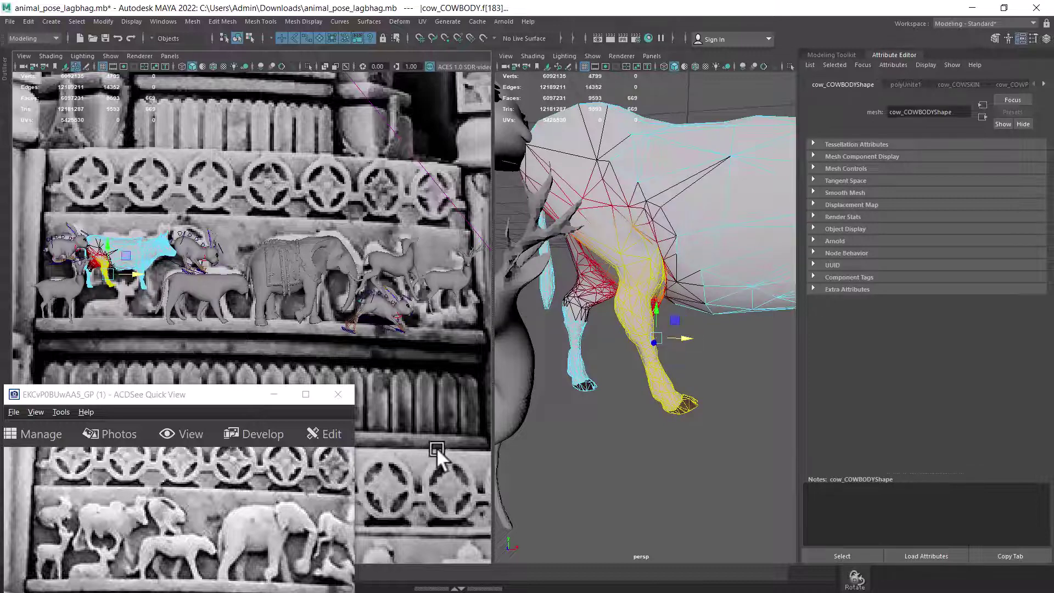
# Orbit around the cow to check the new leg pose from the chest and side
pyautogui.keyDown('alt'); pyautogui.moveTo(720, 385); pyautogui.dragTo(706, 371); pyautogui.keyUp('alt')
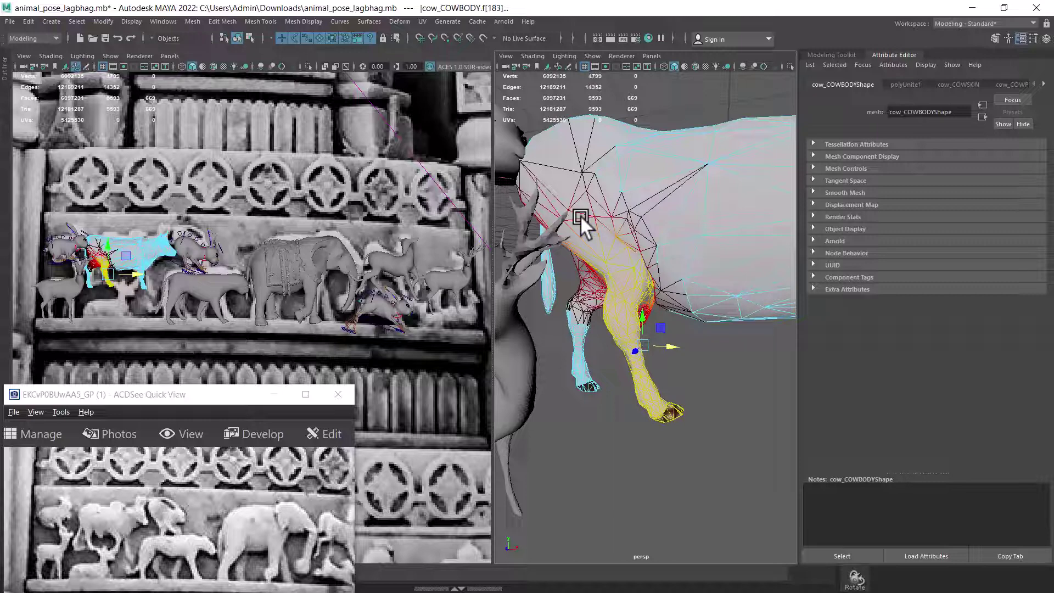
pyautogui.moveTo(609, 214)
pyautogui.keyDown('alt'); pyautogui.mouseDown()
pyautogui.moveTo(664, 258)
pyautogui.moveTo(608, 297)
pyautogui.moveTo(662, 282)
pyautogui.moveTo(602, 327)
pyautogui.mouseUp(); pyautogui.keyUp('alt')
pyautogui.click(656, 295)
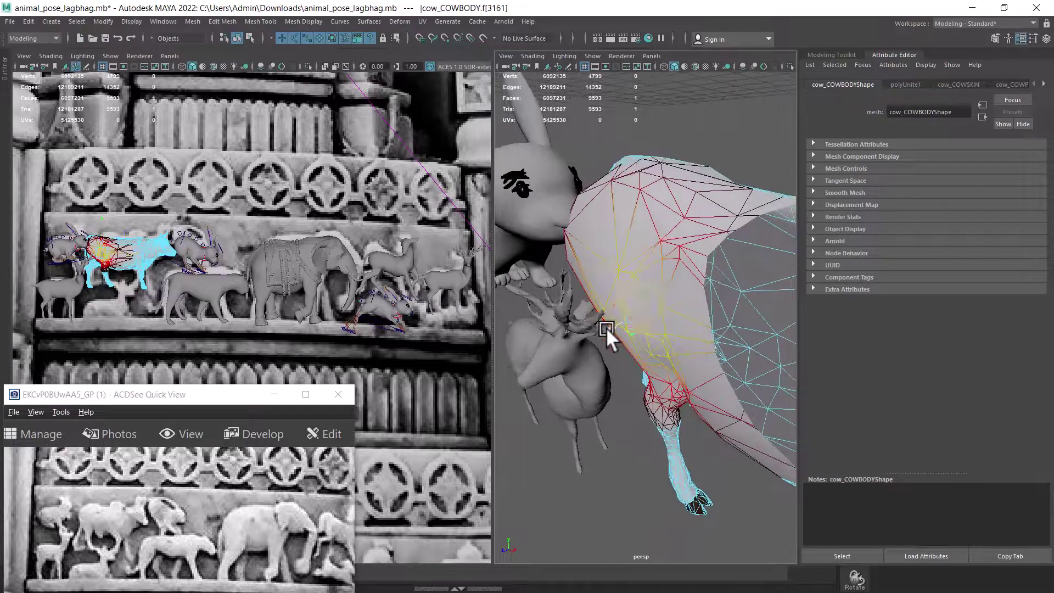
pyautogui.moveTo(683, 364)
pyautogui.keyDown('alt'); pyautogui.mouseDown()
pyautogui.moveTo(686, 327)
pyautogui.moveTo(676, 348)
pyautogui.mouseUp(); pyautogui.keyUp('alt')
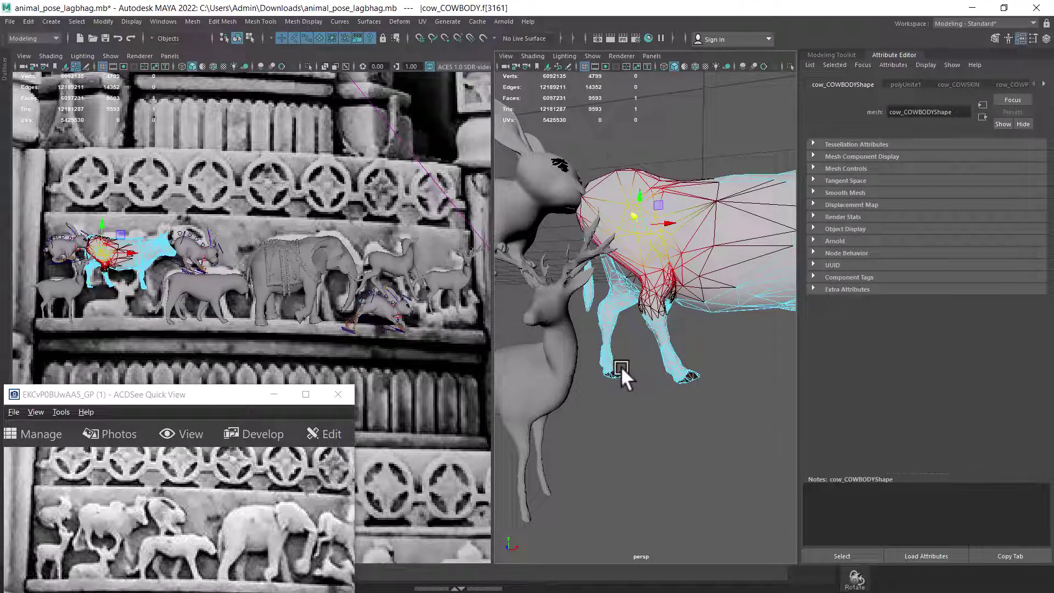
pyautogui.keyDown('alt'); pyautogui.moveTo(699, 370); pyautogui.dragTo(673, 381); pyautogui.keyUp('alt')
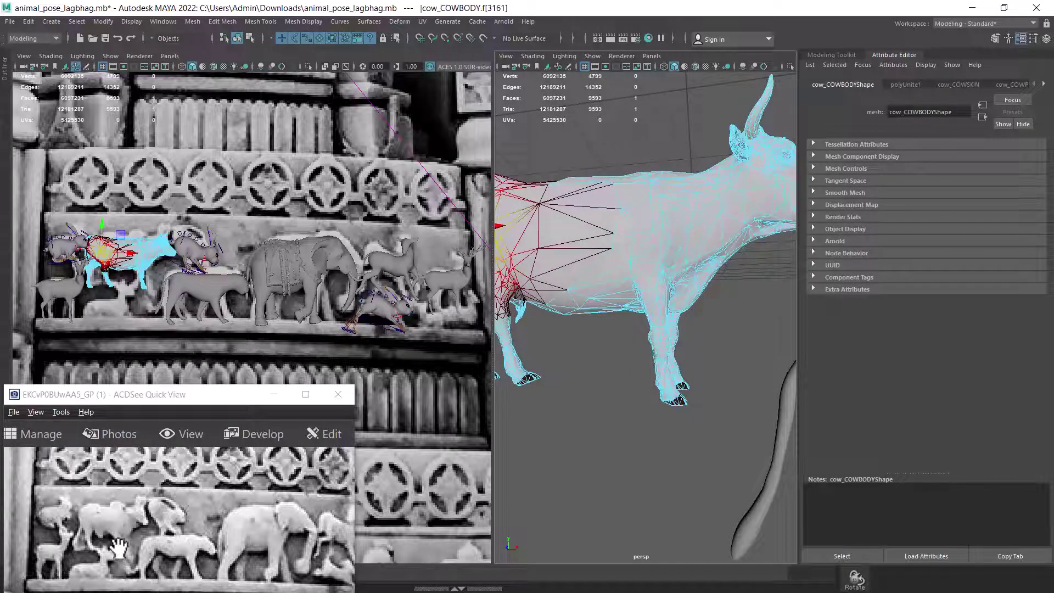
pyautogui.moveTo(526, 438)
pyautogui.keyDown('alt'); pyautogui.mouseDown()
pyautogui.moveTo(589, 375)
pyautogui.moveTo(575, 393)
pyautogui.moveTo(596, 344)
pyautogui.moveTo(641, 351)
pyautogui.moveTo(646, 327)
pyautogui.moveTo(682, 337)
pyautogui.moveTo(635, 353)
pyautogui.moveTo(650, 335)
pyautogui.moveTo(564, 181)
pyautogui.moveTo(686, 326)
pyautogui.mouseUp(); pyautogui.keyUp('alt')
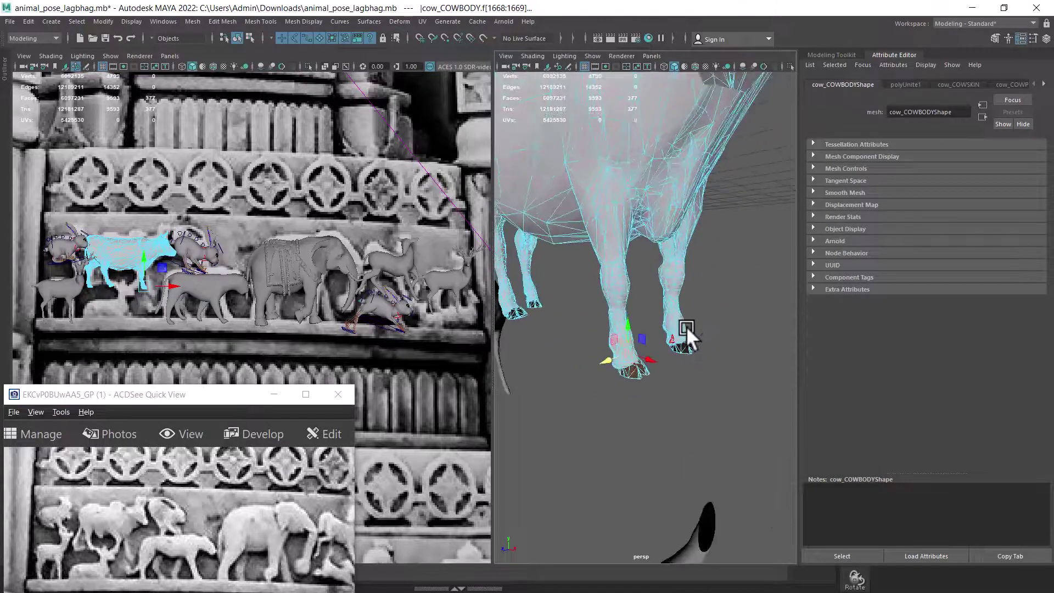
# Select the persp camera and show its perspShape settings in the Attribute Editor
pyautogui.click(505, 64)
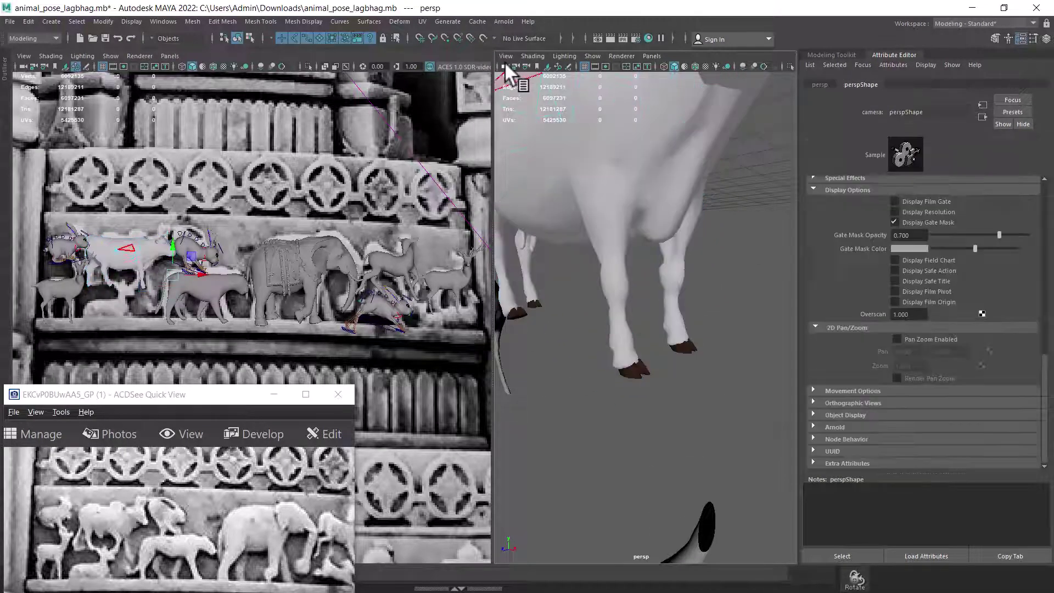
pyautogui.click(818, 84)
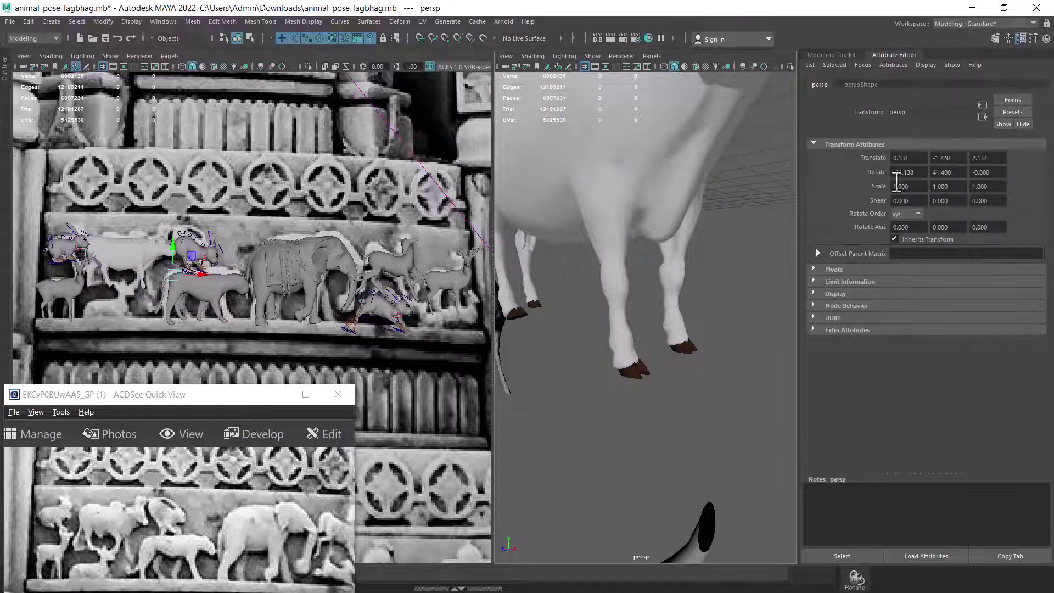
pyautogui.click(859, 85)
pyautogui.scroll(-3, 952, 272)
pyautogui.scroll(2, 933, 253)
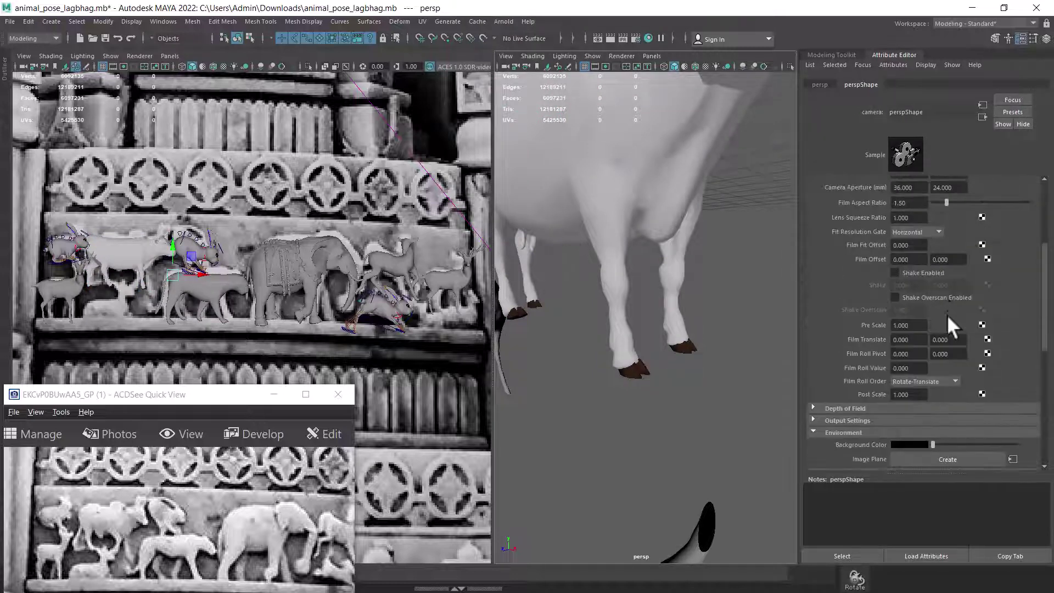
pyautogui.scroll(2, 946, 314)
pyautogui.scroll(2, 924, 275)
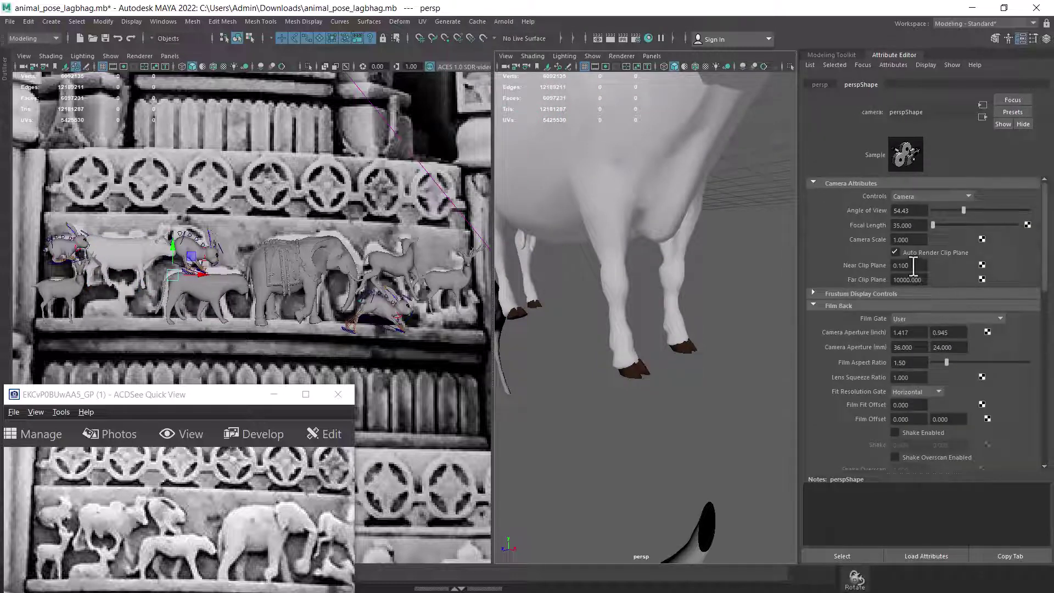
# Set Near Clip Plane to 0.01, edit the Far Clip Plane, and reselect the cow mesh
pyautogui.moveTo(923, 266); pyautogui.dragTo(838, 267)
pyautogui.write('0.01')
pyautogui.press('Return')
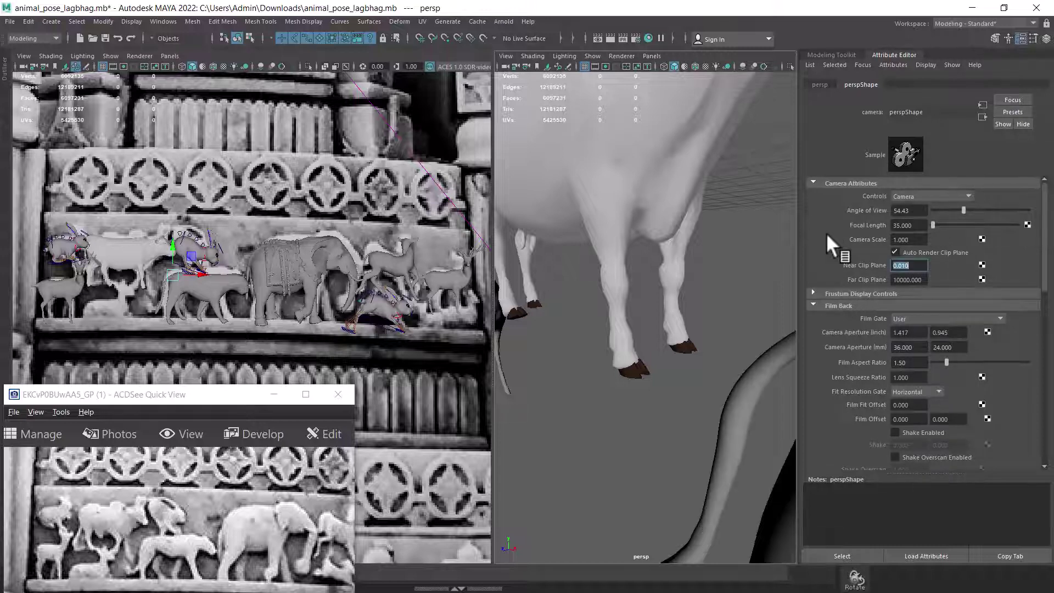
pyautogui.click(913, 279)
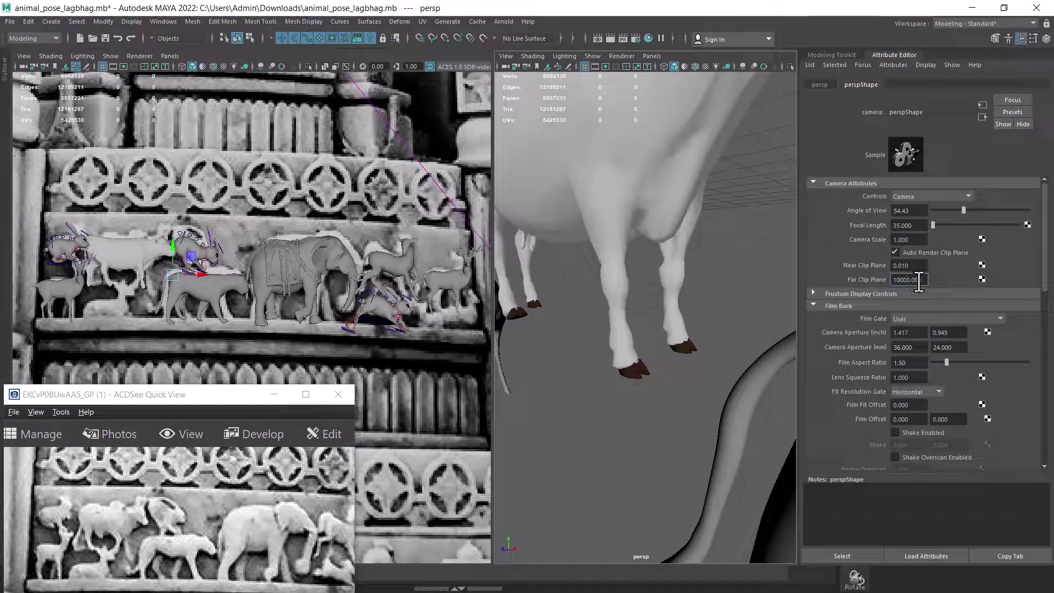
pyautogui.doubleClick(919, 279)
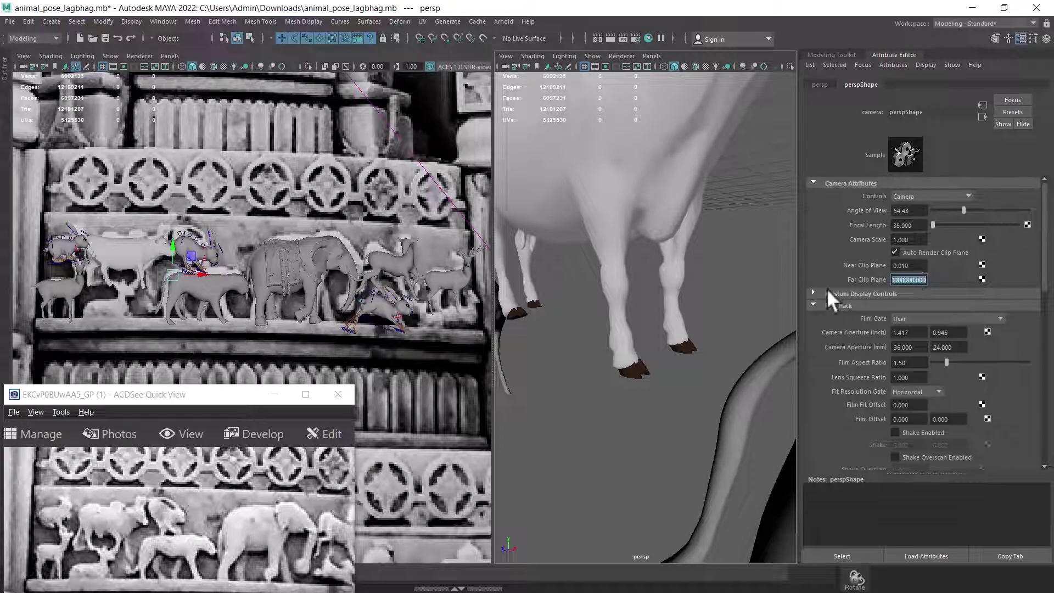
pyautogui.click(629, 322)
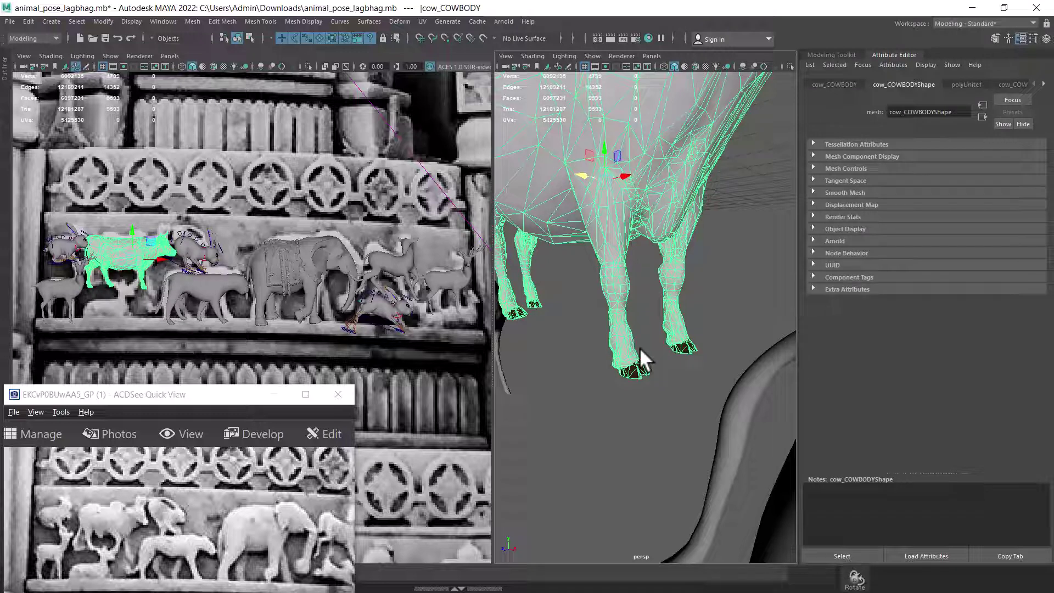
# Select the faces around the front hoof and grow the selection up the leg
pyautogui.click(730, 302)
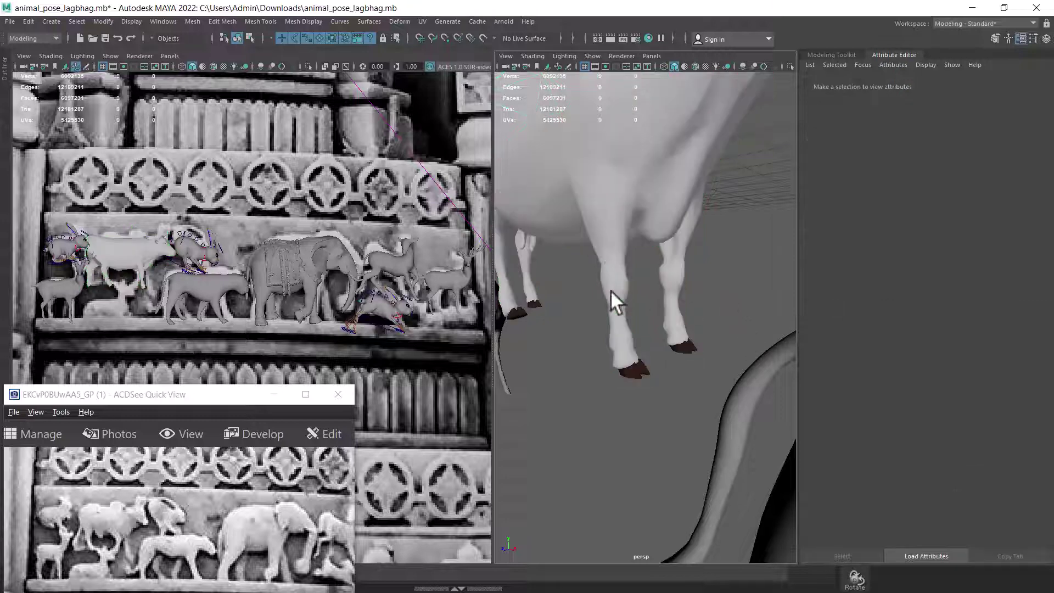
pyautogui.click(627, 303)
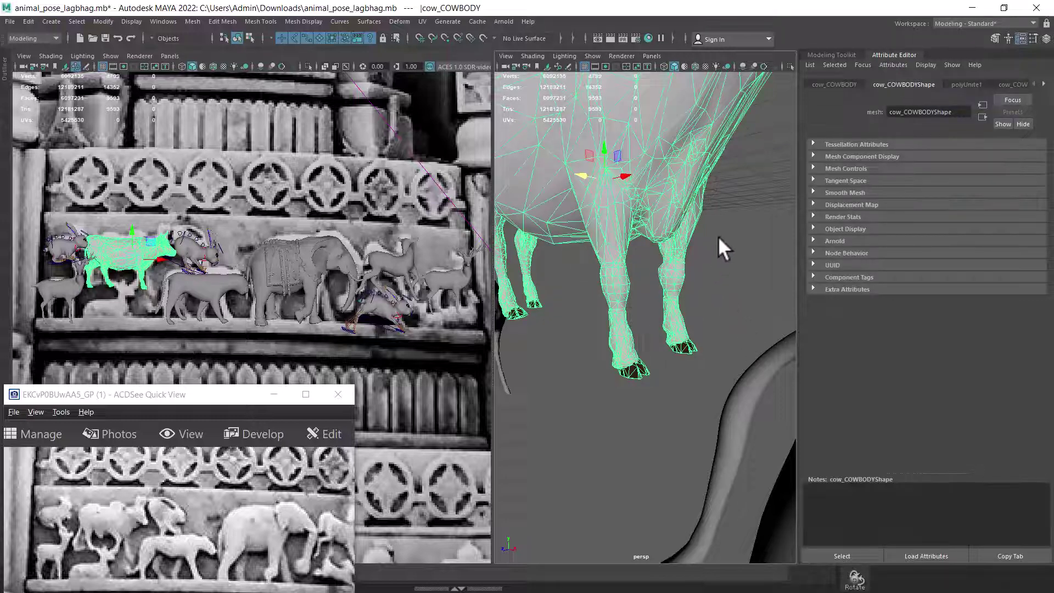
pyautogui.moveTo(714, 236)
pyautogui.mouseDown(button='right')
pyautogui.moveTo(734, 229)
pyautogui.moveTo(735, 247)
pyautogui.mouseUp(button='right')
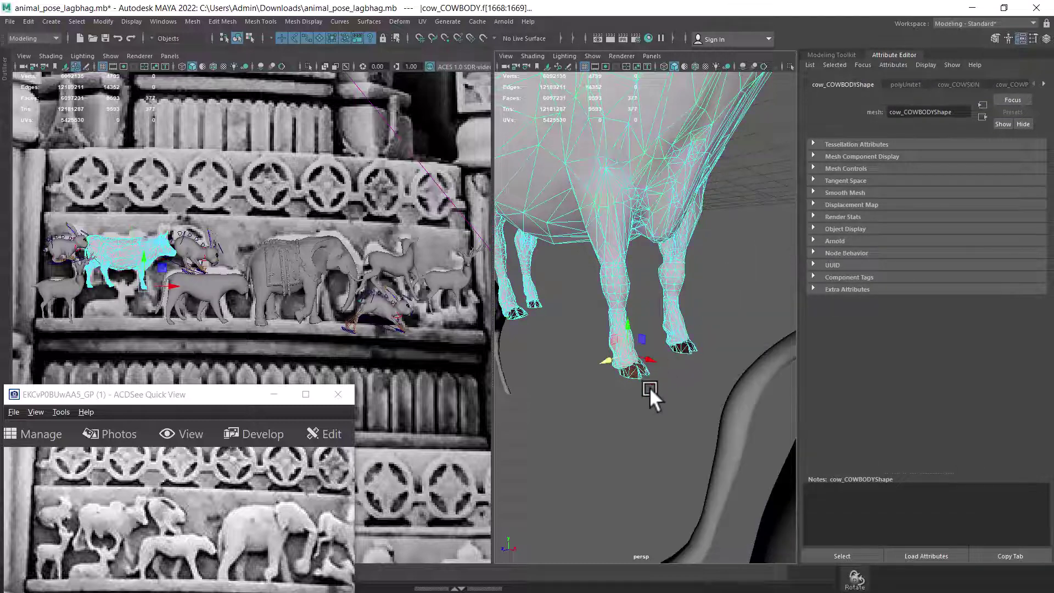
pyautogui.keyDown('ctrl'); pyautogui.moveTo(628, 394); pyautogui.dragTo(591, 344); pyautogui.keyUp('ctrl')
pyautogui.keyDown('shift'); pyautogui.moveTo(587, 311); pyautogui.dragTo(653, 410); pyautogui.keyUp('shift')
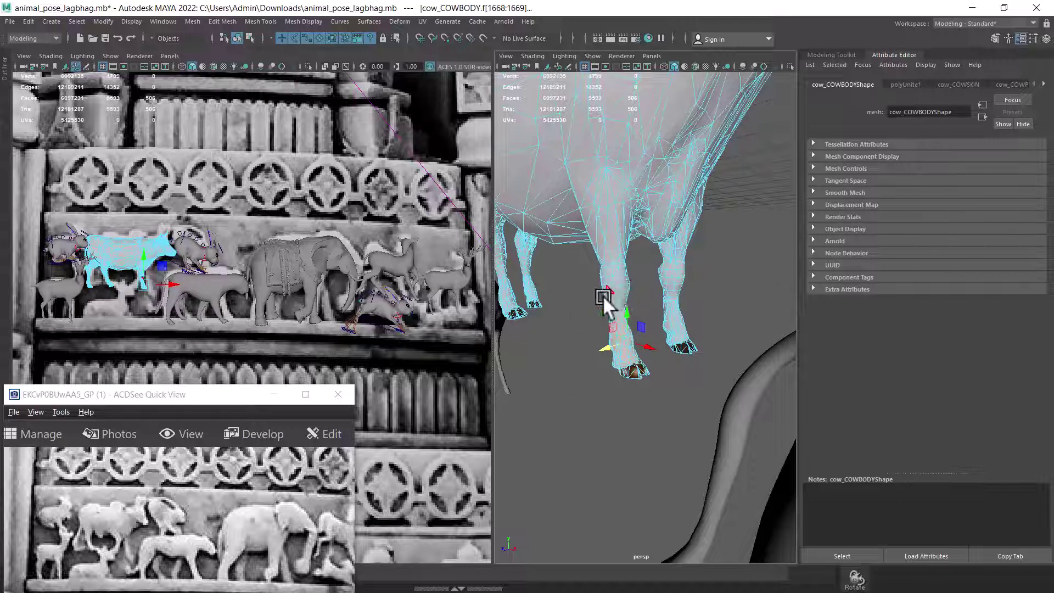
pyautogui.keyDown('alt'); pyautogui.moveTo(657, 315); pyautogui.dragTo(673, 316); pyautogui.keyUp('alt')
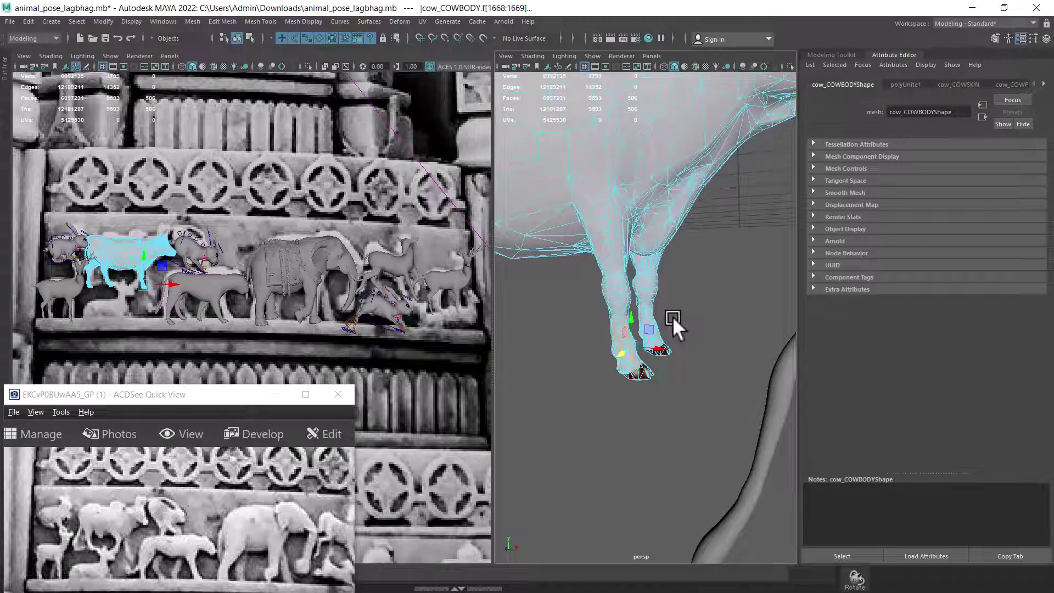
pyautogui.scroll(2, 680, 311)
pyautogui.scroll(2, 680, 314)
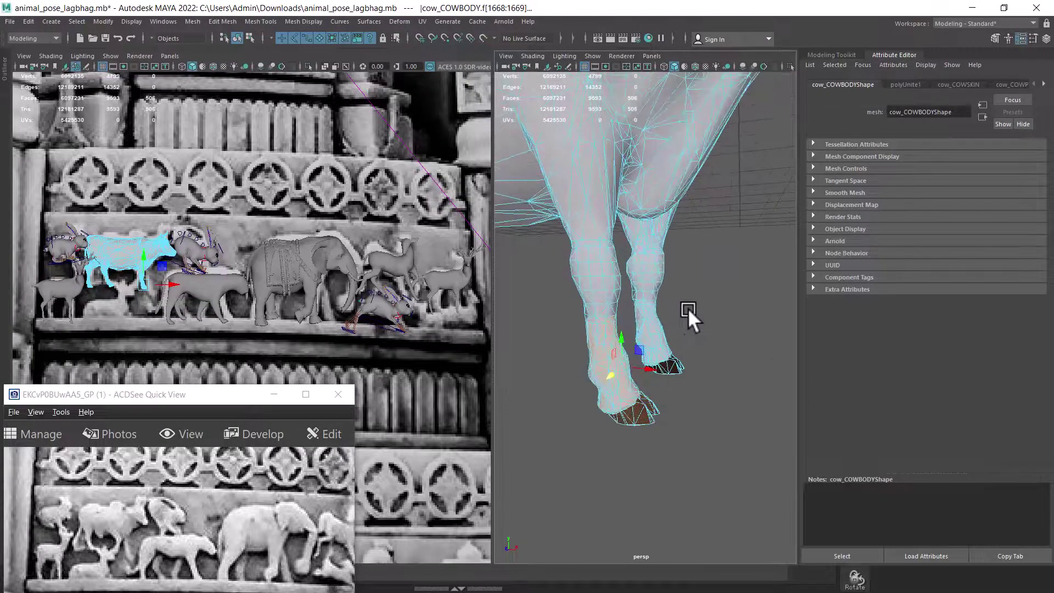
pyautogui.hotkey('shift', '.')
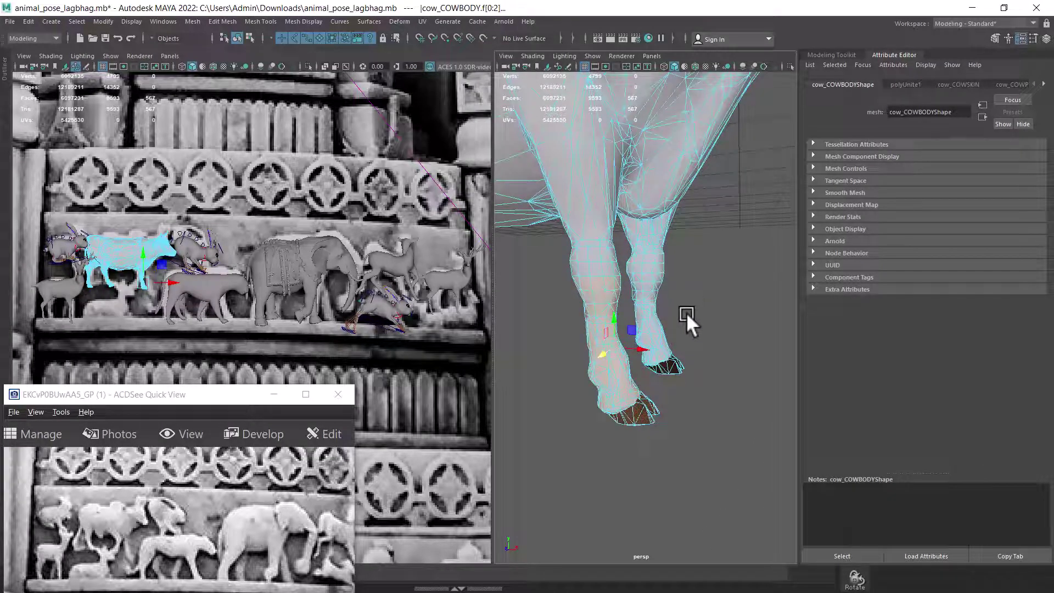
pyautogui.scroll(3, 683, 314)
pyautogui.scroll(2, 693, 296)
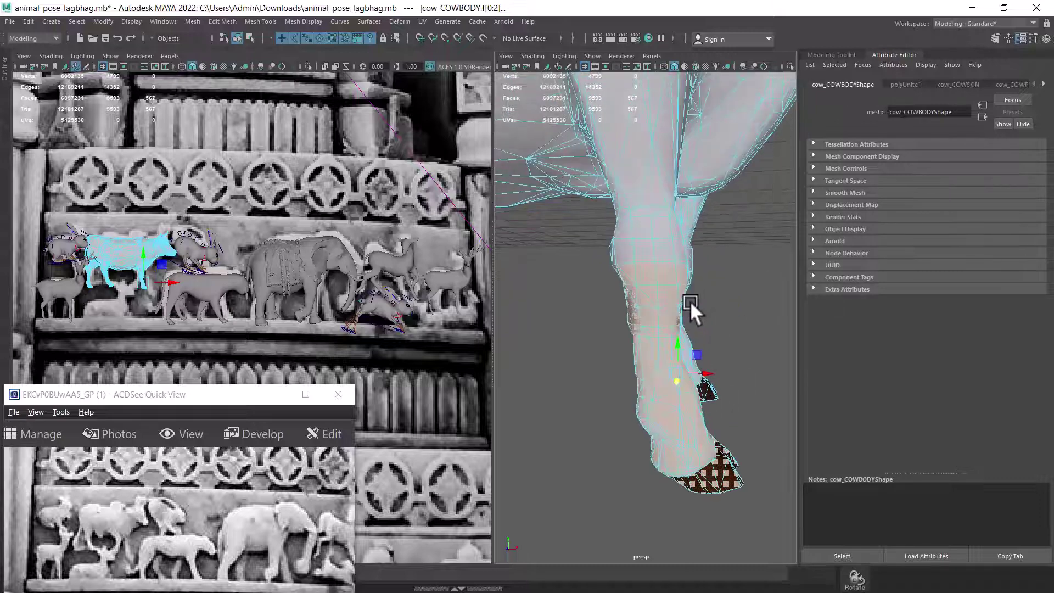
# Place the pivot at the knee and rotate the lower leg to bend it
pyautogui.press('d')
pyautogui.press('d')
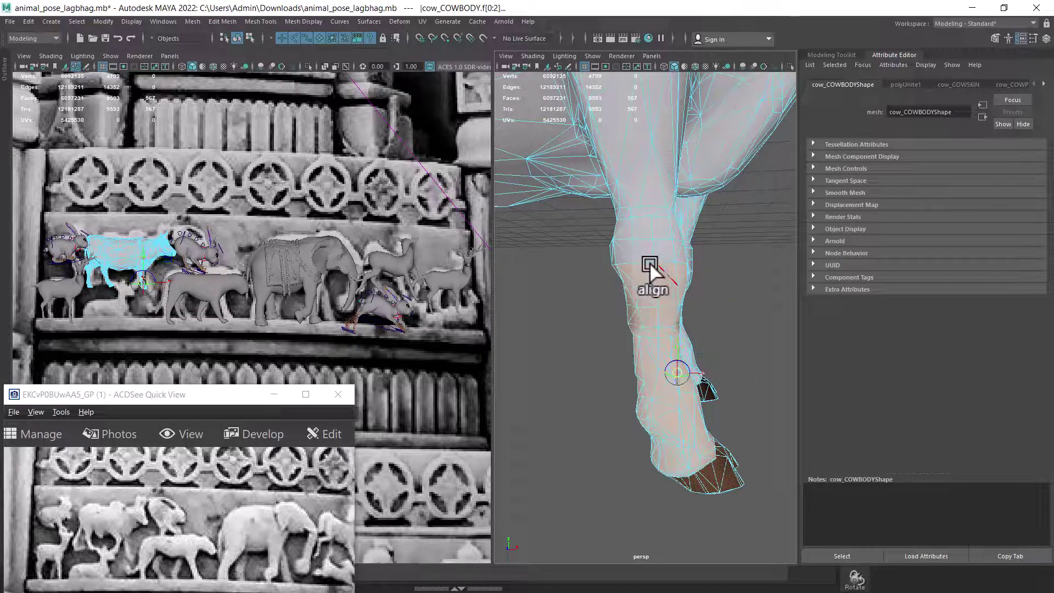
pyautogui.click(649, 261)
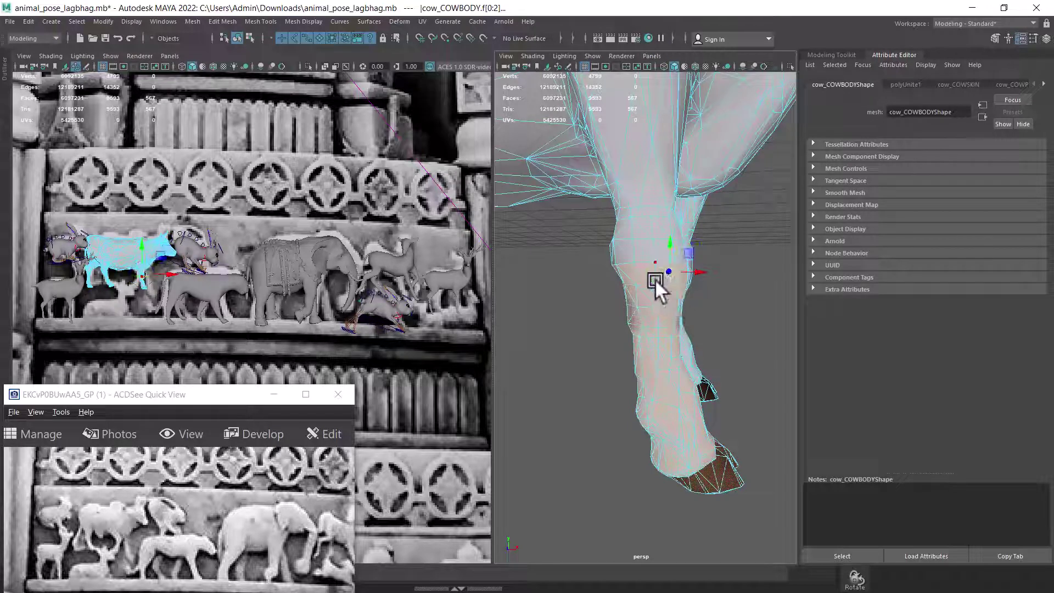
pyautogui.press('d')
pyautogui.press('e')
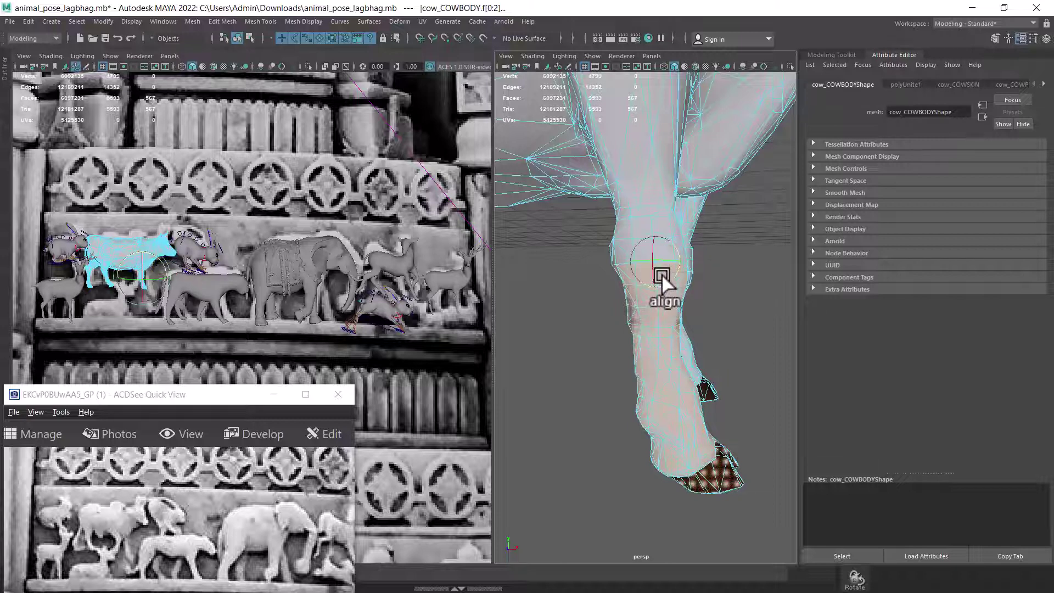
pyautogui.moveTo(675, 248)
pyautogui.mouseDown()
pyautogui.moveTo(679, 262)
pyautogui.moveTo(647, 265)
pyautogui.mouseUp()
pyautogui.press('w')
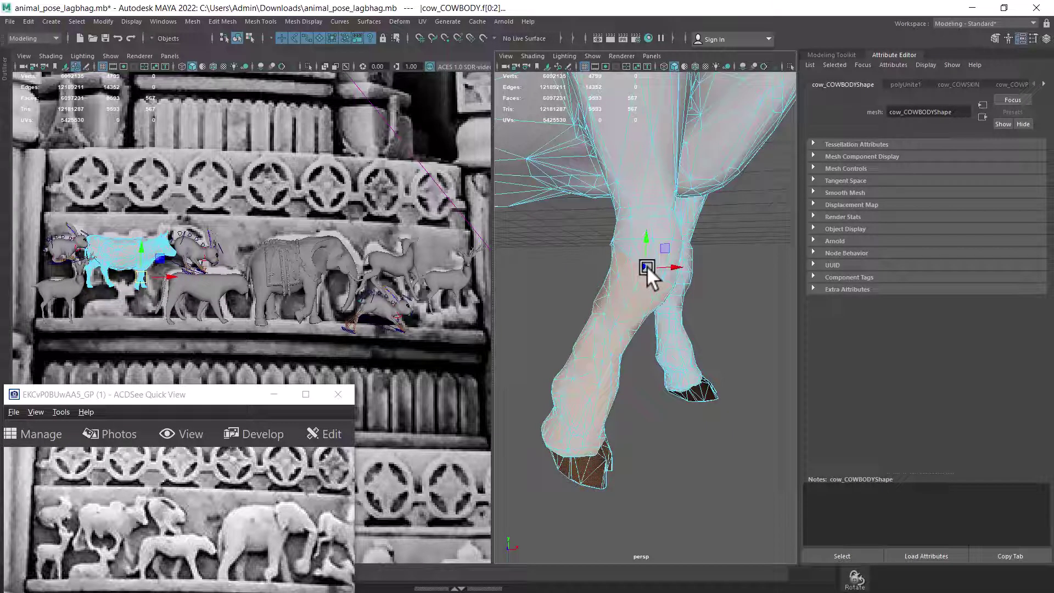
pyautogui.scroll(-5, 670, 297)
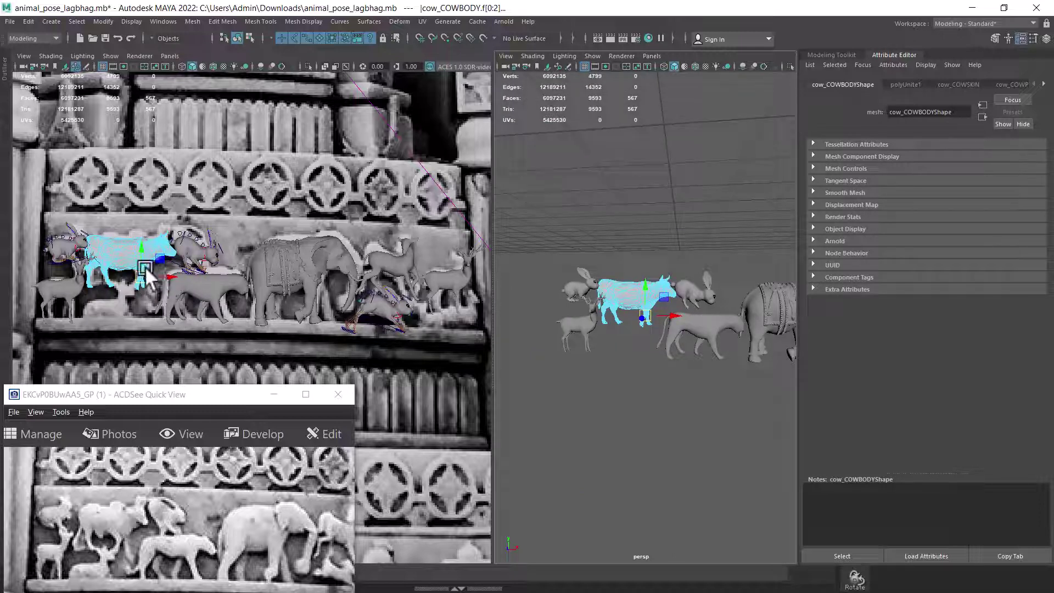
# Soft-select a back face with a smaller falloff and raise it into a hump
pyautogui.keyDown('alt'); pyautogui.moveTo(638, 308); pyautogui.dragTo(676, 408, button='right'); pyautogui.keyUp('alt')
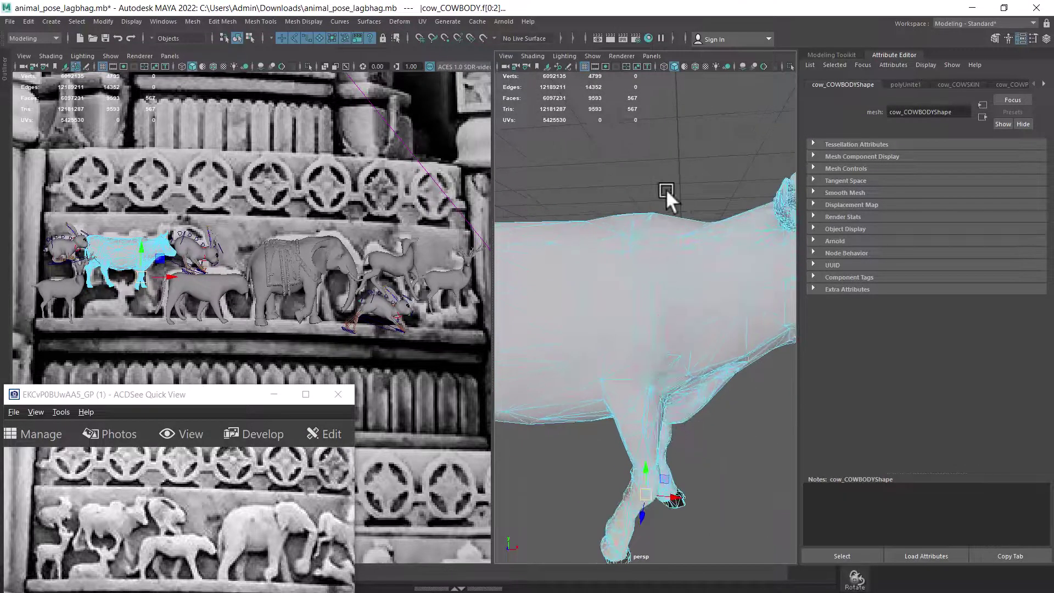
pyautogui.hotkey('ctrl', 'z')
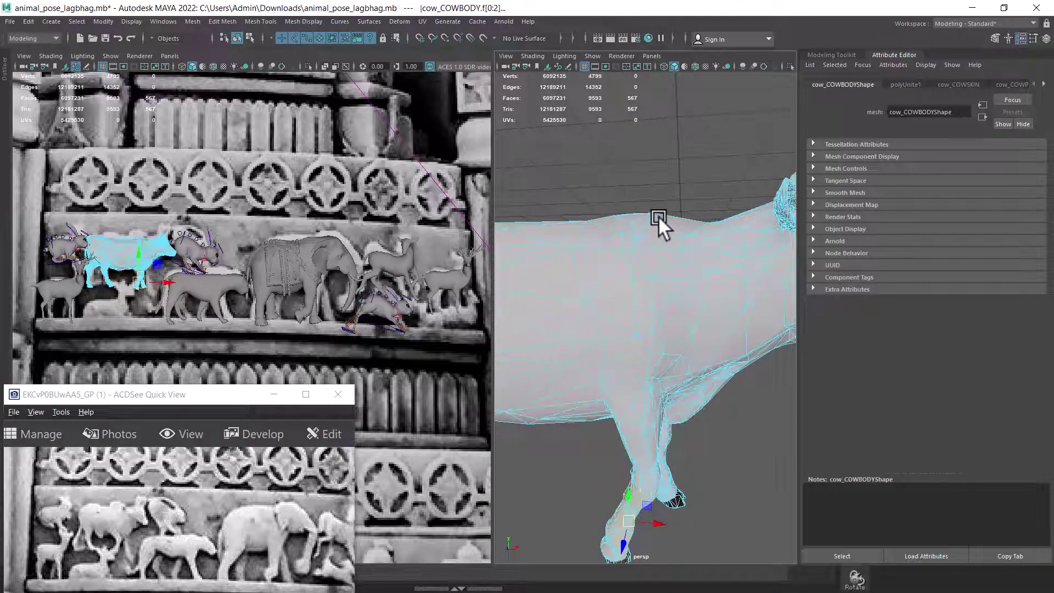
pyautogui.moveTo(641, 211); pyautogui.dragTo(641, 232, button='right')
pyautogui.click(629, 220)
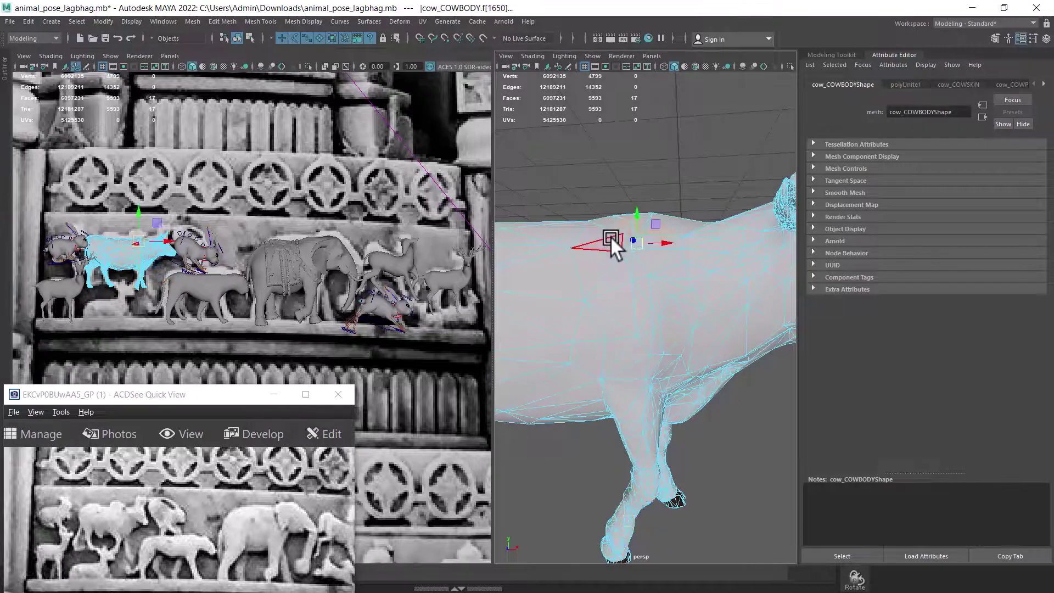
pyautogui.press('b')
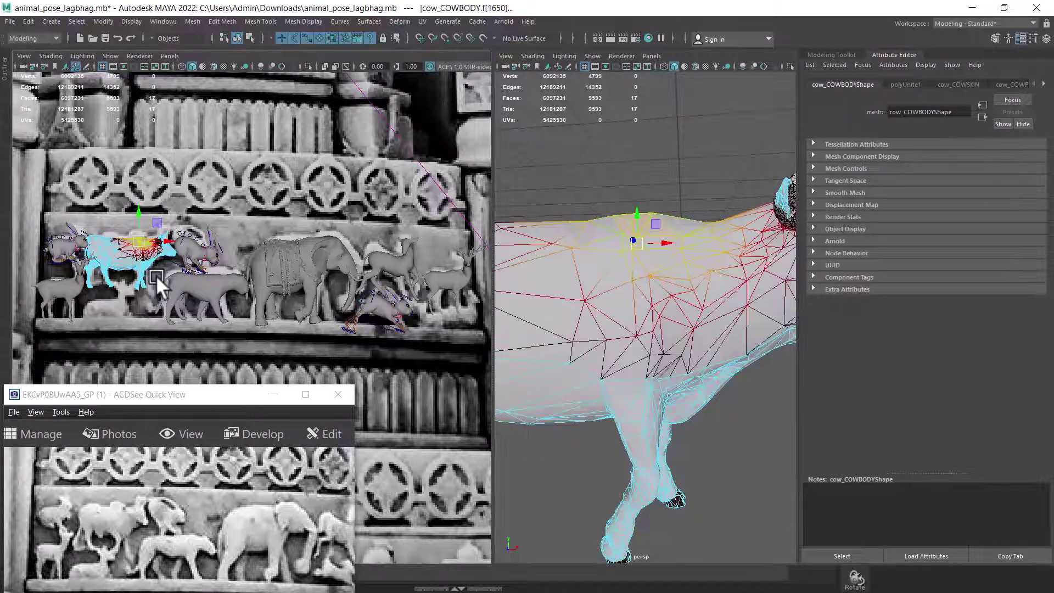
pyautogui.moveTo(654, 248); pyautogui.dragTo(589, 251)
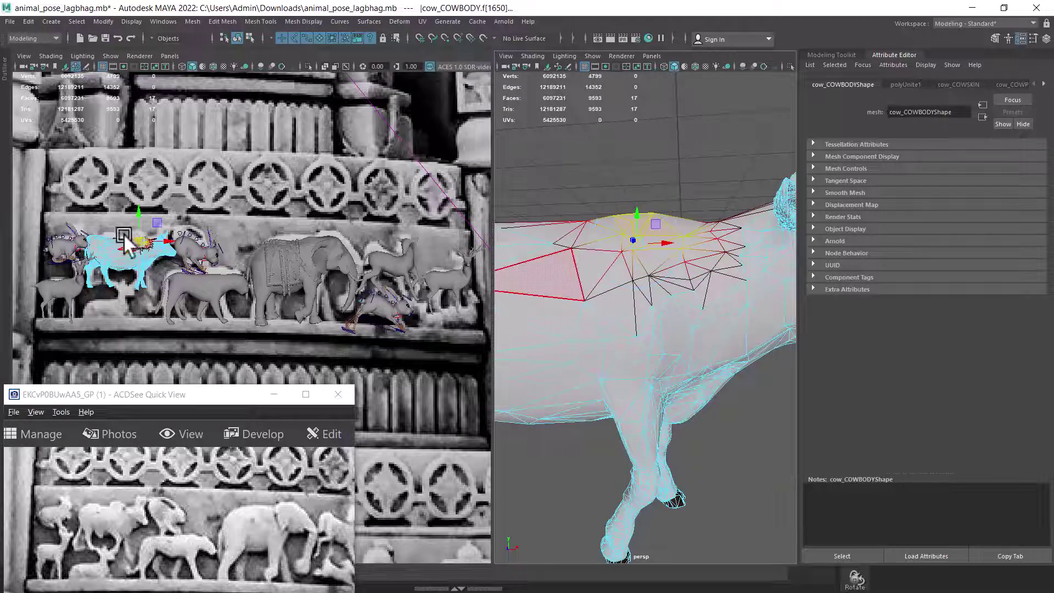
pyautogui.moveTo(139, 218); pyautogui.dragTo(138, 214)
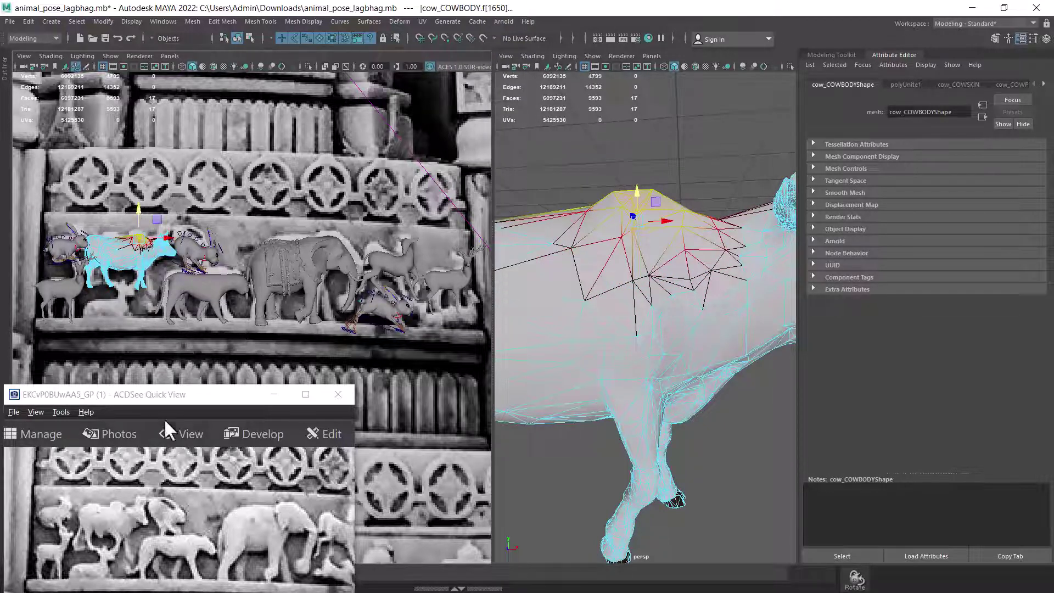
# Select more faces along the back and lift them slightly to smooth the hump
pyautogui.scroll(-3, 630, 257)
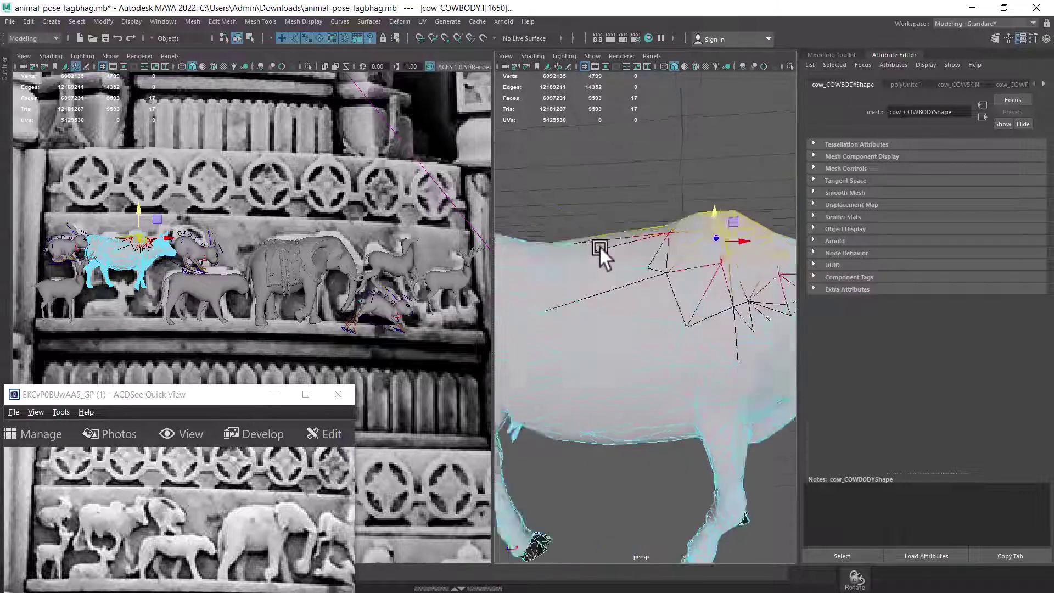
pyautogui.scroll(-3, 634, 249)
pyautogui.moveTo(708, 216)
pyautogui.mouseDown()
pyautogui.moveTo(643, 259)
pyautogui.moveTo(654, 282)
pyautogui.mouseUp()
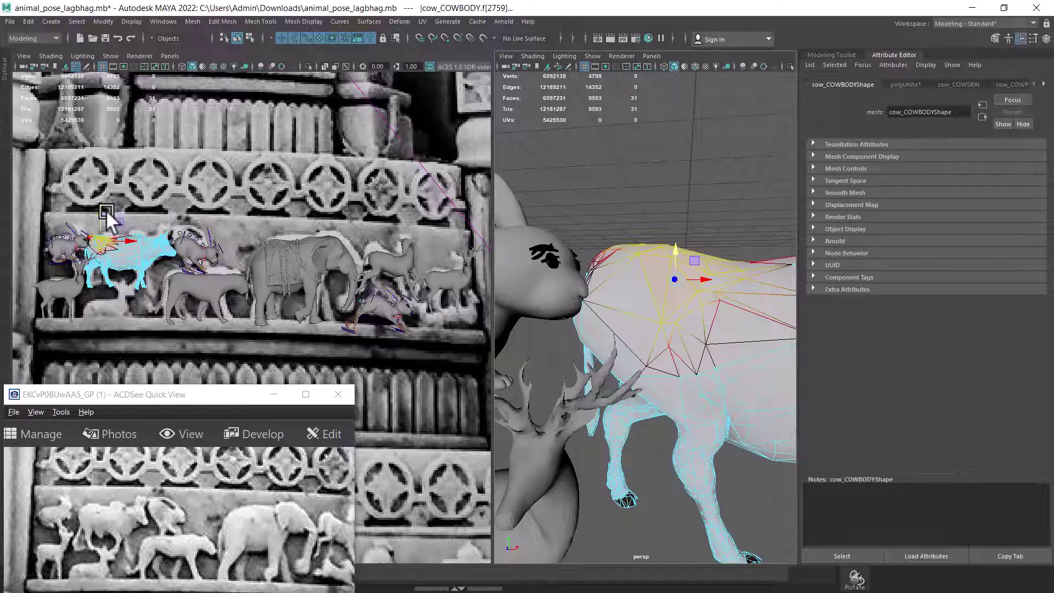
pyautogui.moveTo(105, 214); pyautogui.dragTo(104, 207)
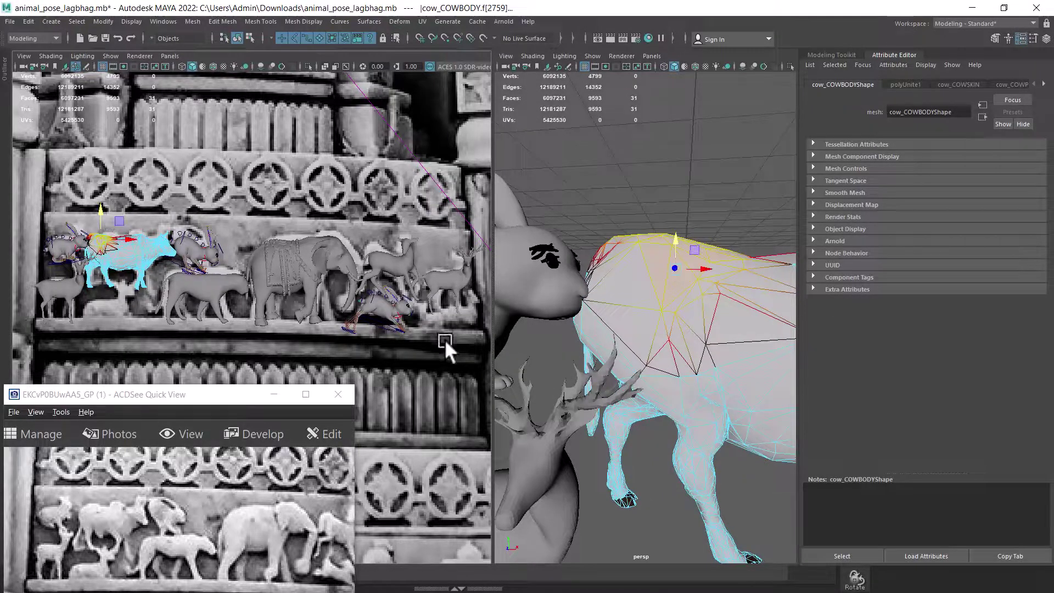
pyautogui.moveTo(635, 375)
pyautogui.keyDown('alt'); pyautogui.mouseDown()
pyautogui.moveTo(586, 343)
pyautogui.moveTo(640, 361)
pyautogui.moveTo(635, 372)
pyautogui.moveTo(667, 367)
pyautogui.mouseUp(); pyautogui.keyUp('alt')
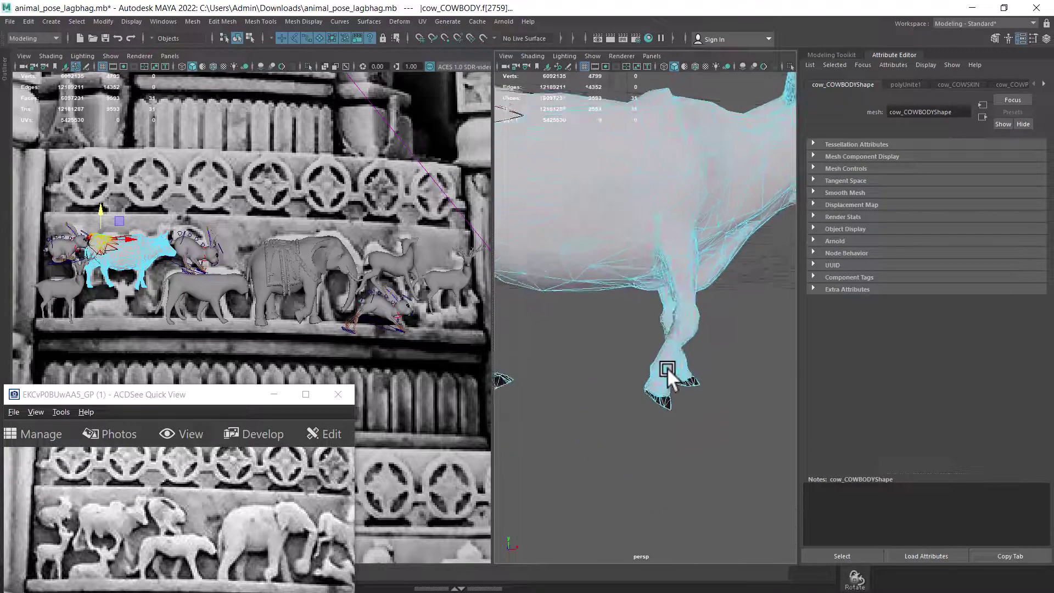
# Select the other front leg's lower faces and hoof, growing the selection up the leg
pyautogui.keyDown('alt'); pyautogui.moveTo(716, 392); pyautogui.dragTo(649, 388); pyautogui.keyUp('alt')
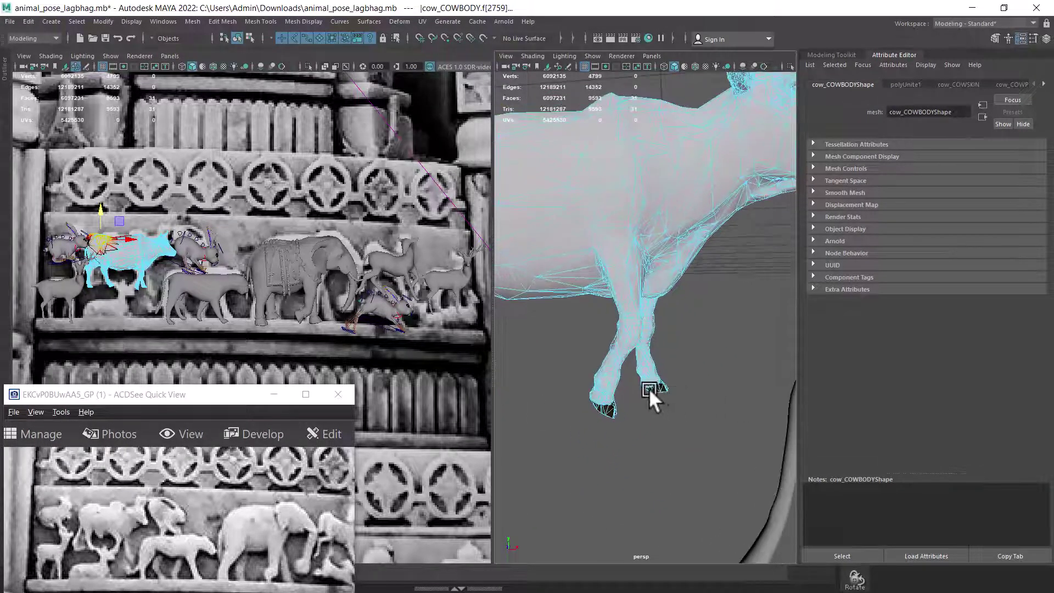
pyautogui.scroll(3, 653, 388)
pyautogui.scroll(-3, 650, 385)
pyautogui.keyDown('alt'); pyautogui.moveTo(661, 337); pyautogui.dragTo(643, 335); pyautogui.keyUp('alt')
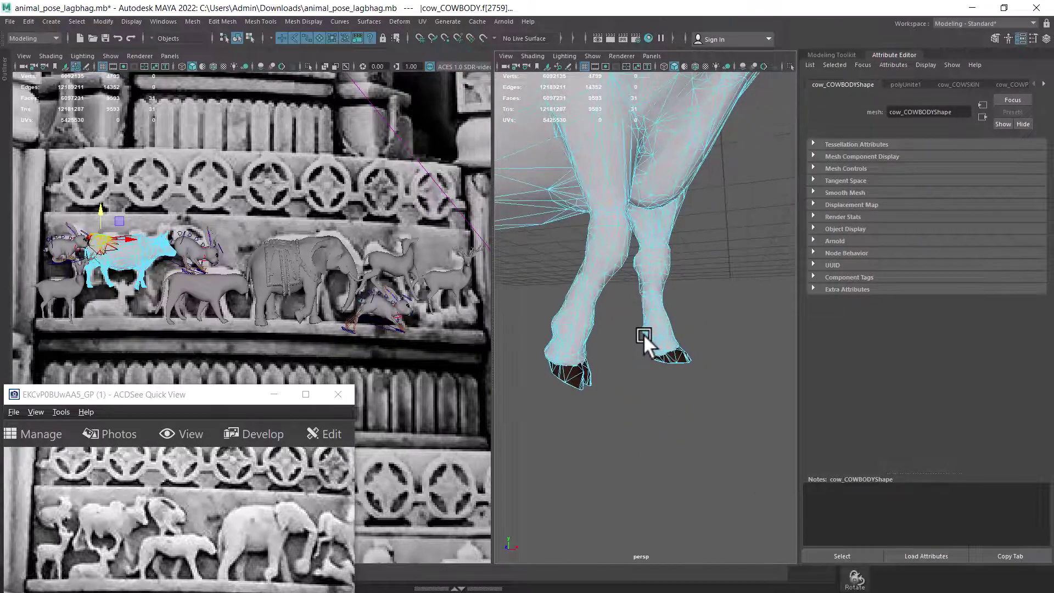
pyautogui.moveTo(592, 272); pyautogui.dragTo(602, 309, button='right')
pyautogui.moveTo(607, 321); pyautogui.dragTo(507, 423)
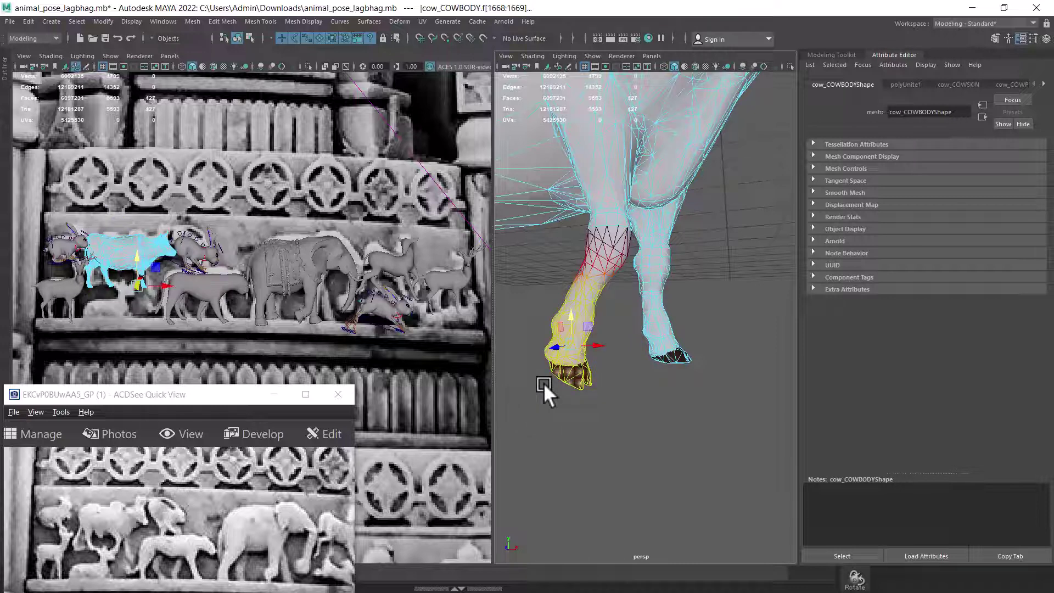
pyautogui.hotkey('shift', '.')
pyautogui.hotkey('shift', '.')
pyautogui.hotkey('shift', '.')
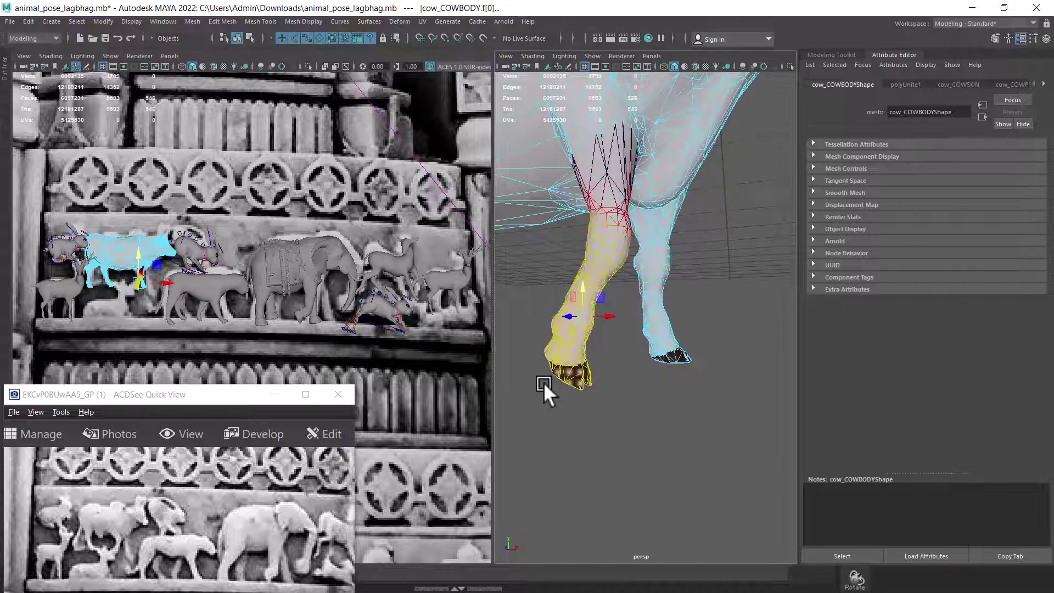
pyautogui.press('b')
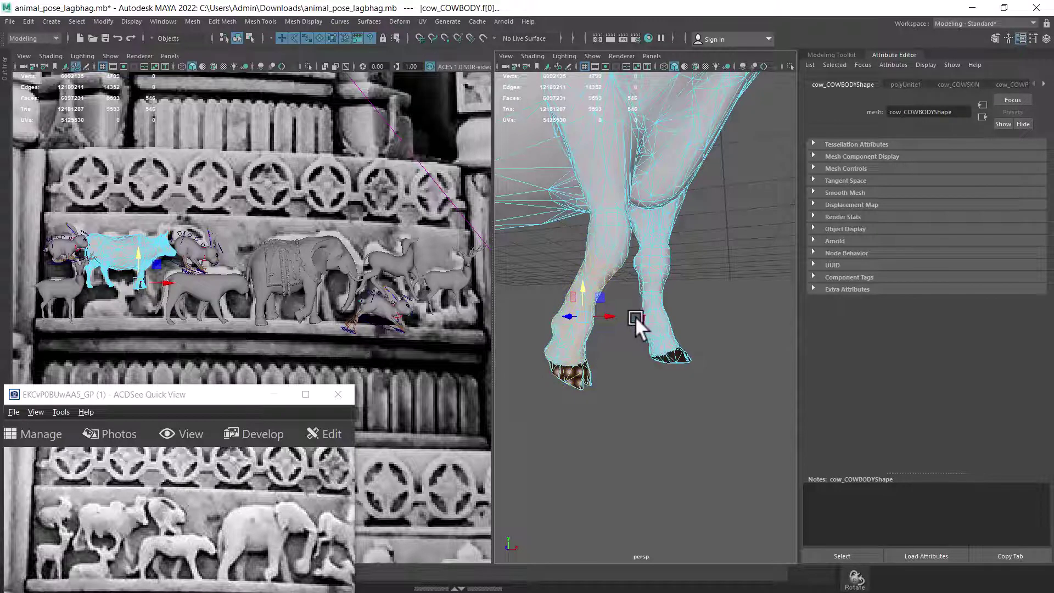
pyautogui.hotkey('shift', '.')
pyautogui.hotkey('shift', '.')
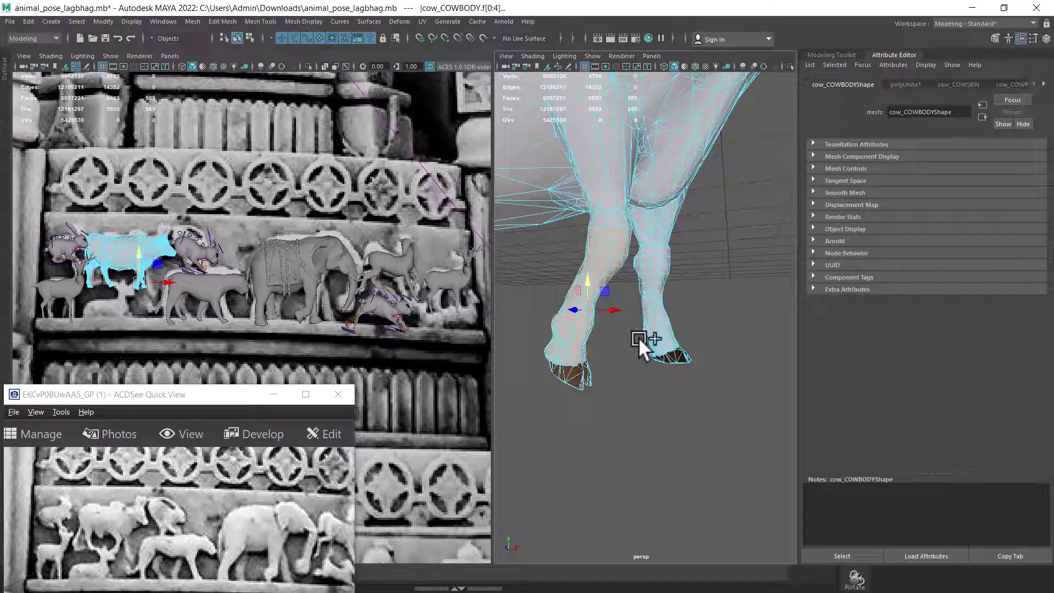
pyautogui.hotkey('shift', ',')
pyautogui.hotkey('shift', ',')
# Push the soft-selected leg to the left, then switch to vertex editing
pyautogui.press('b')
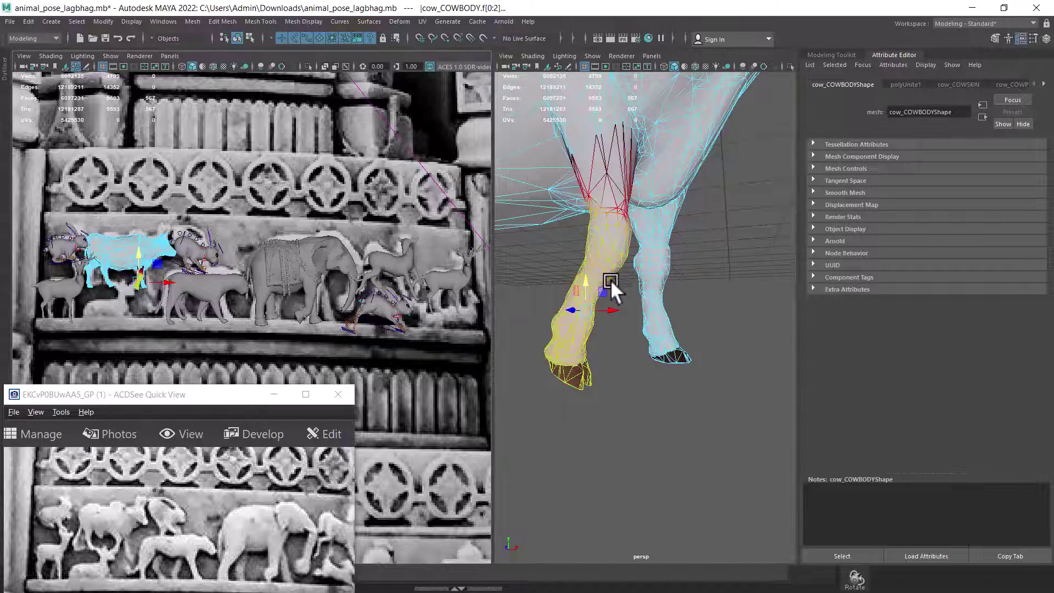
pyautogui.moveTo(608, 308); pyautogui.dragTo(604, 308)
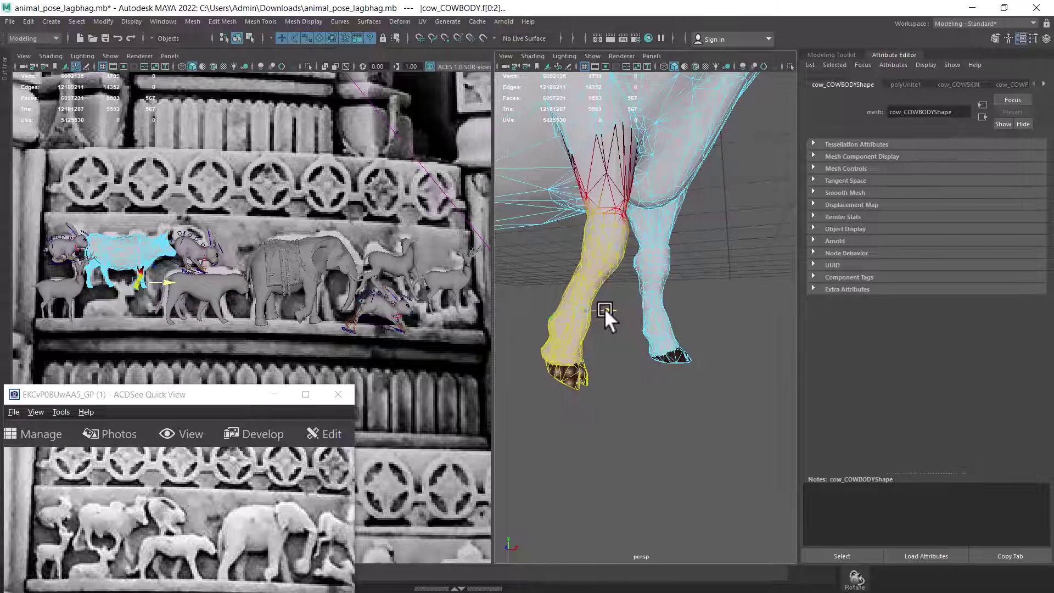
pyautogui.moveTo(155, 292); pyautogui.dragTo(161, 277)
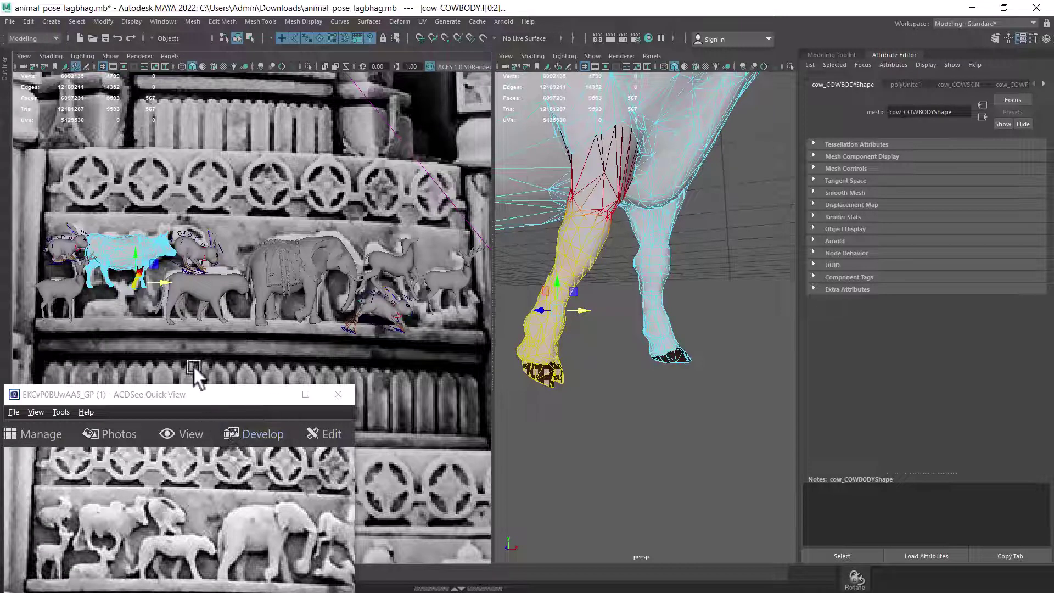
pyautogui.rightClick(673, 129)
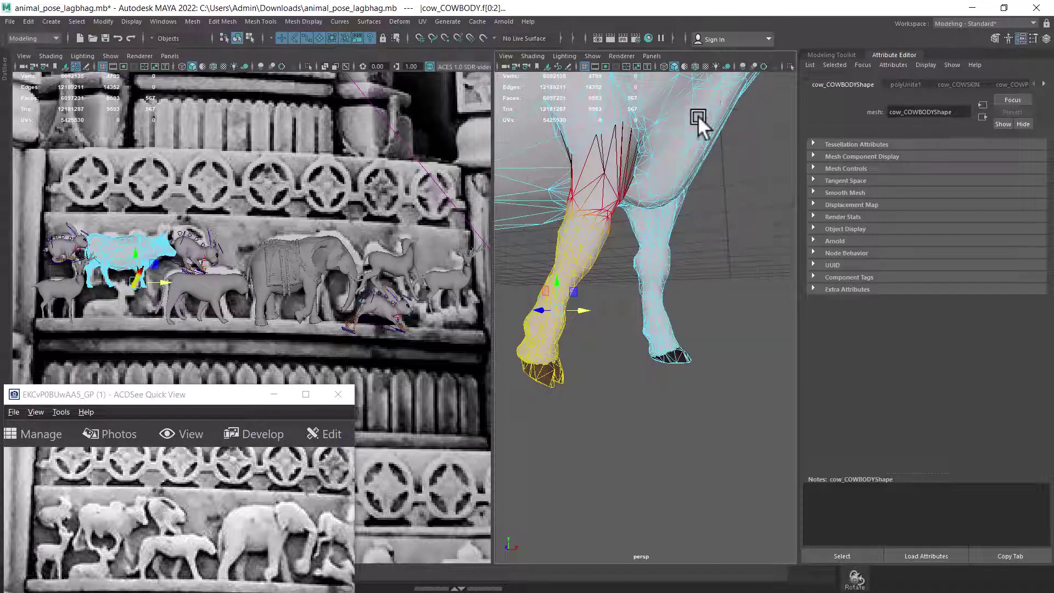
pyautogui.rightClick(713, 106)
pyautogui.moveTo(688, 327); pyautogui.dragTo(522, 201, button='right')
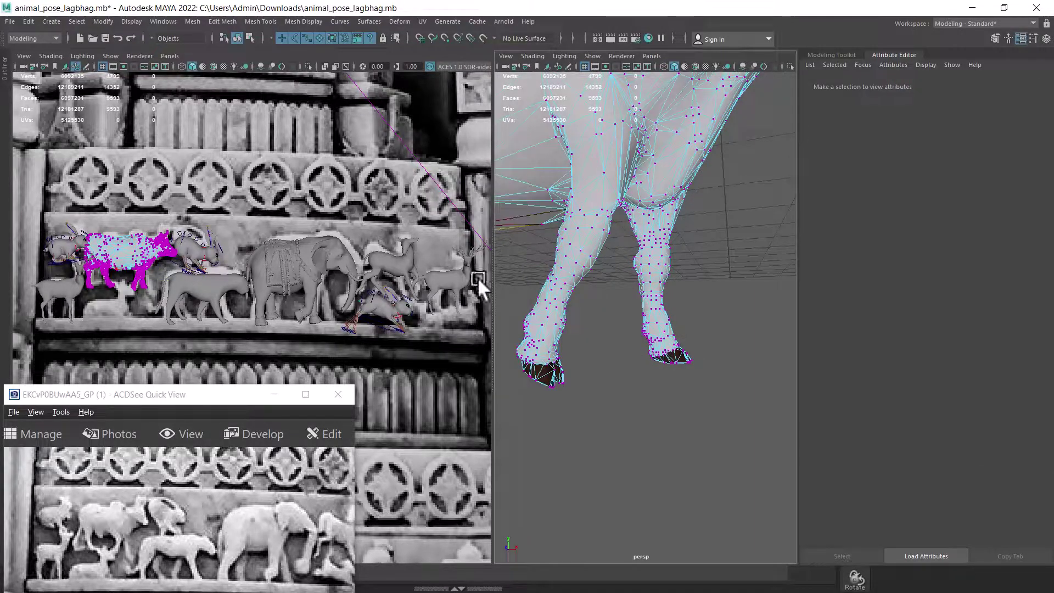